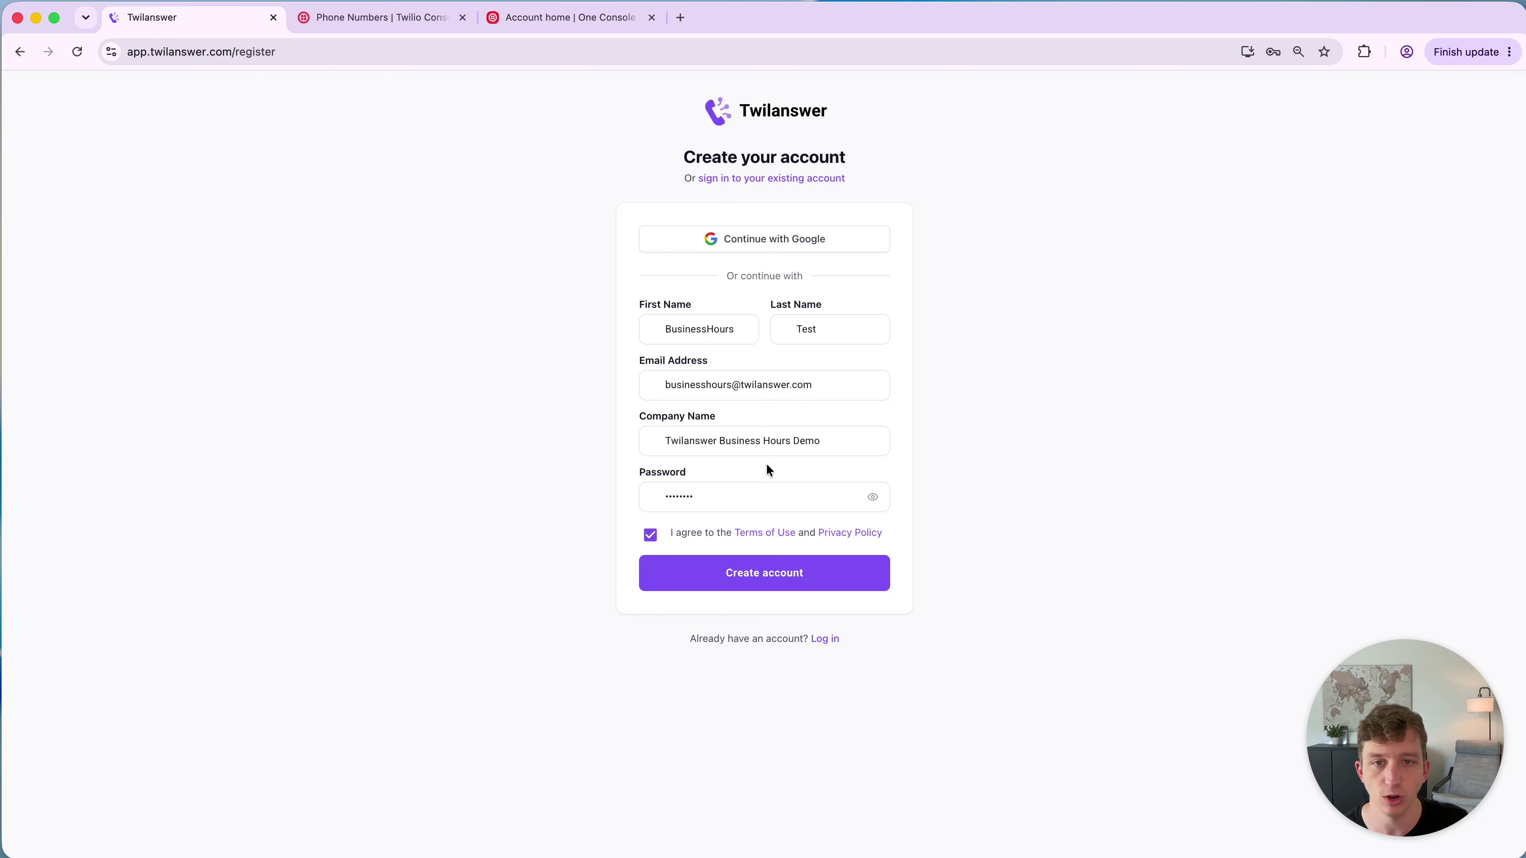
Step: Submit the filled registration form to create the Twilianswer account
click(785, 579)
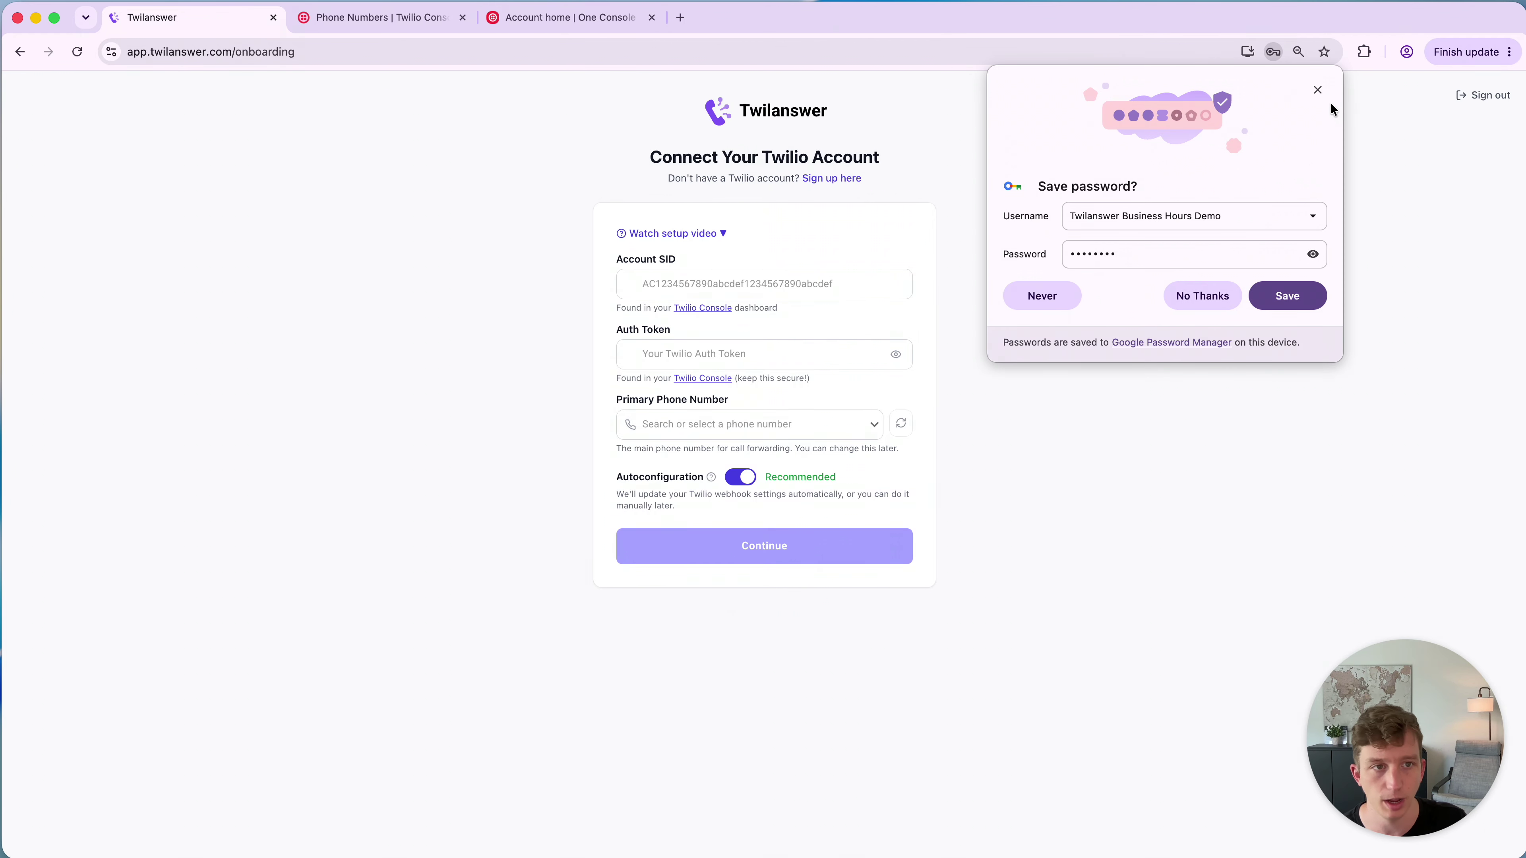
Step: Dismiss Chrome's save-password prompt and toggle the setup video on and off
click(1317, 90)
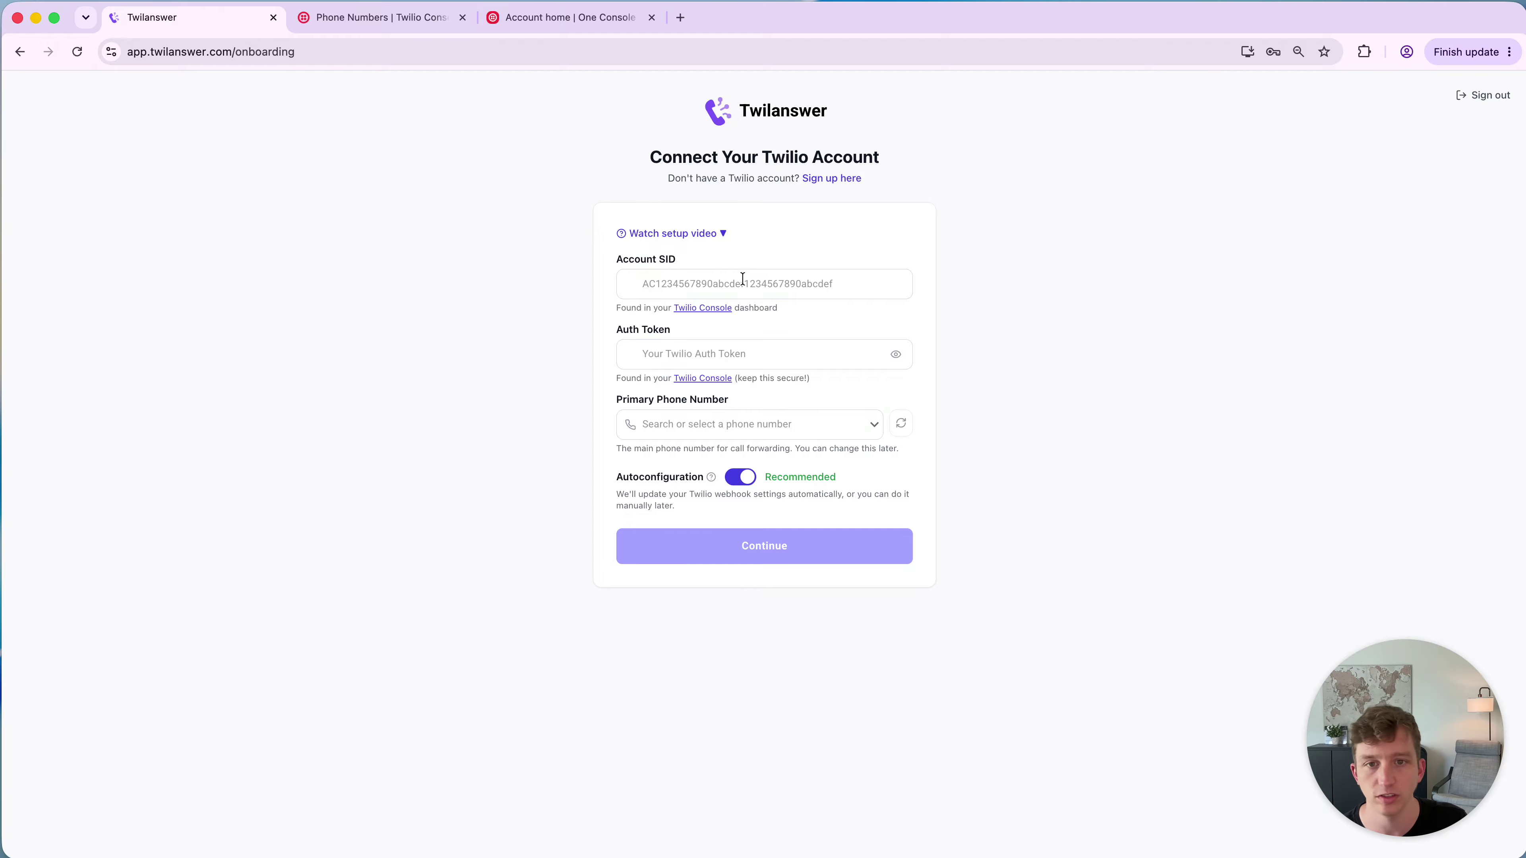
click(709, 234)
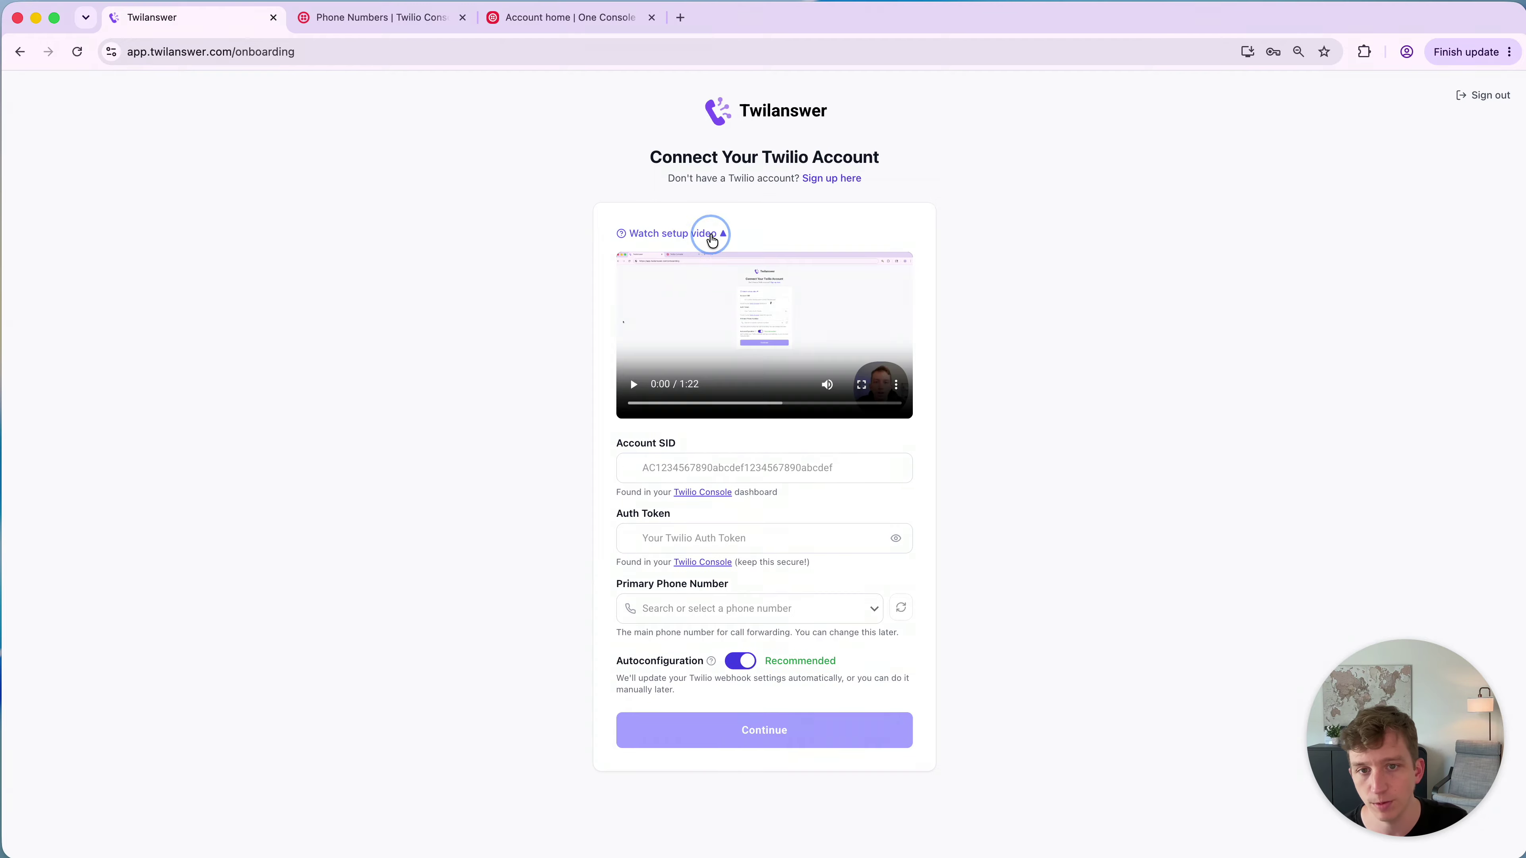
click(709, 234)
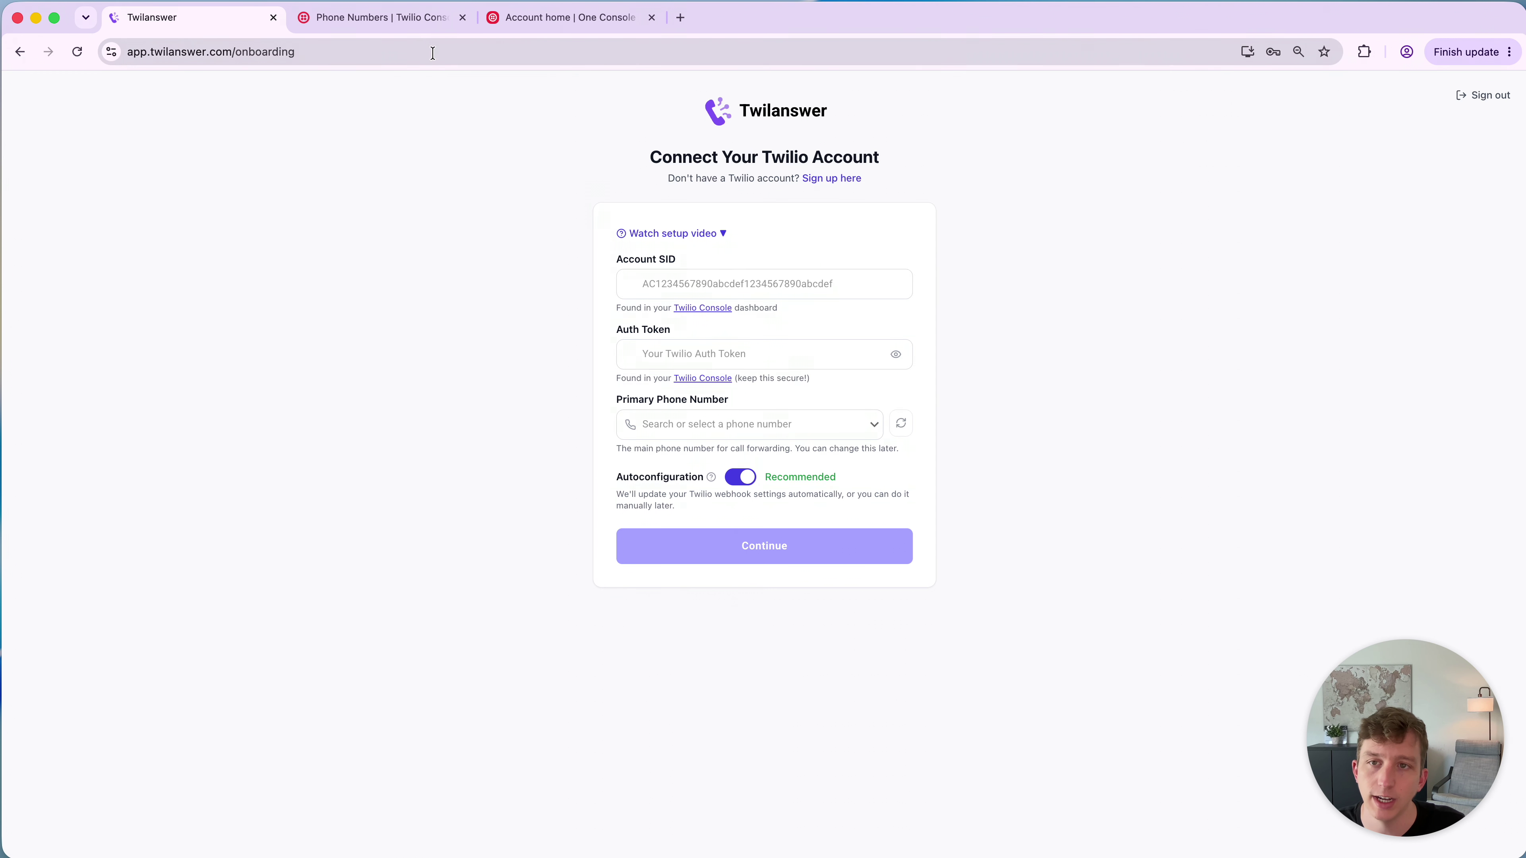
Step: Go to the Twilio Console tab and open the Account Dashboard
click(408, 42)
click(414, 27)
click(70, 145)
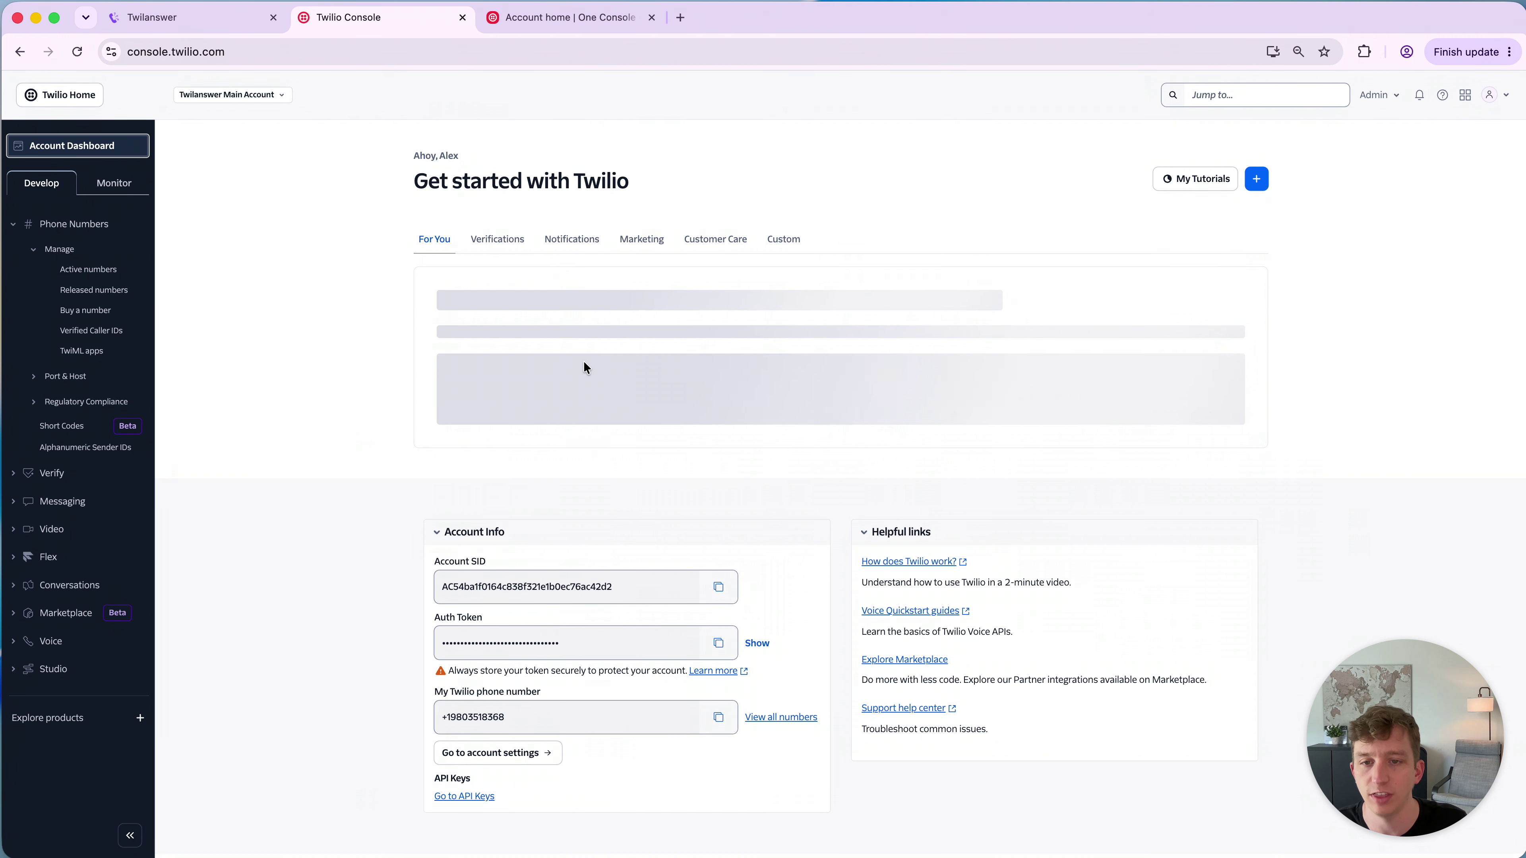
Step: Look through the Twilio Console account home and Get started pages
key(ctrl+Tab)
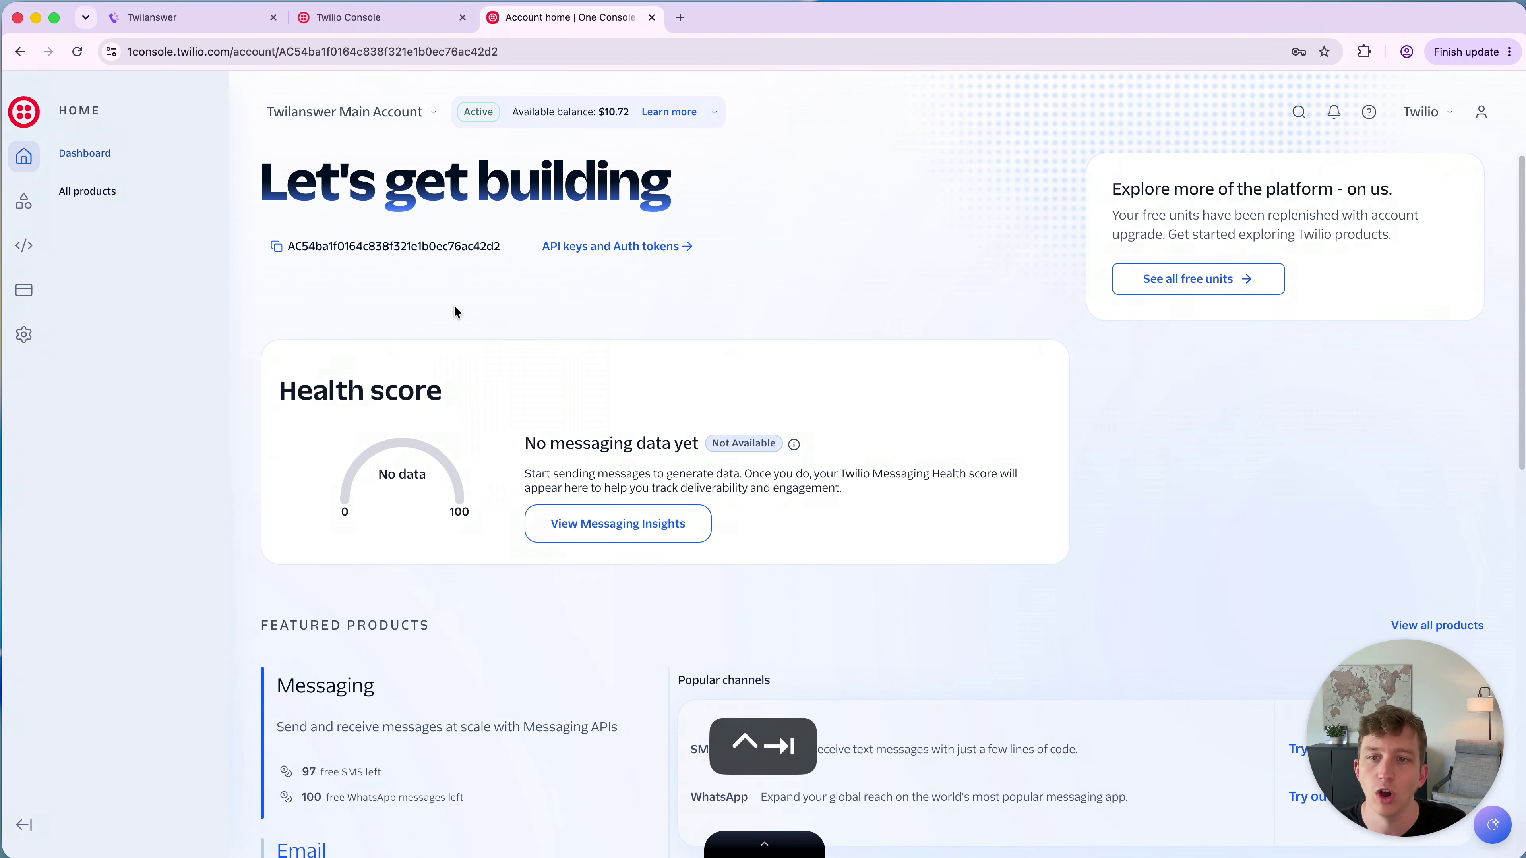
scroll(633, 336, down, 3)
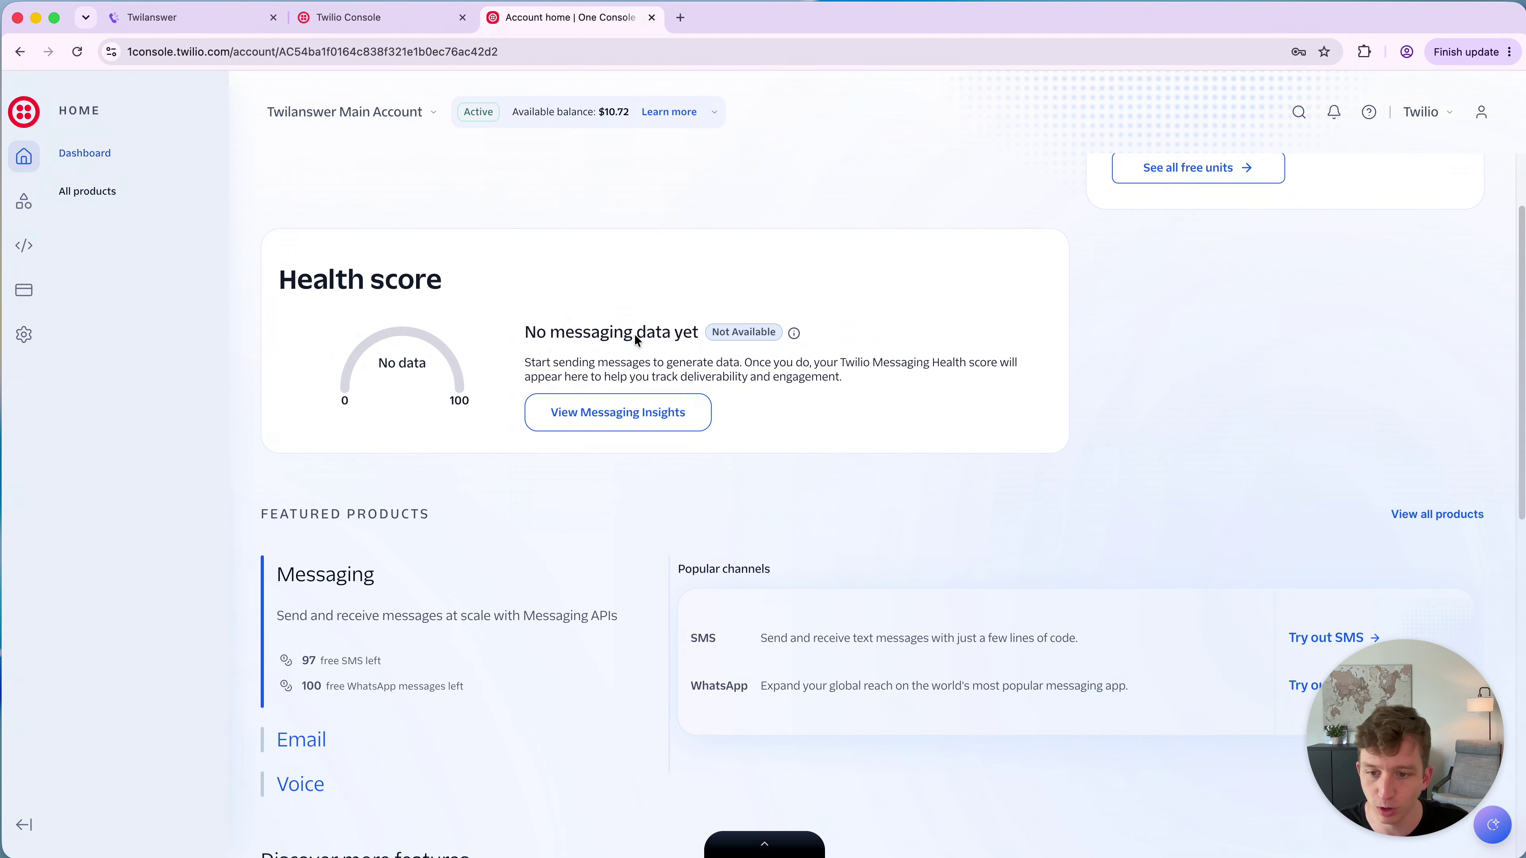
scroll(633, 336, up, 3)
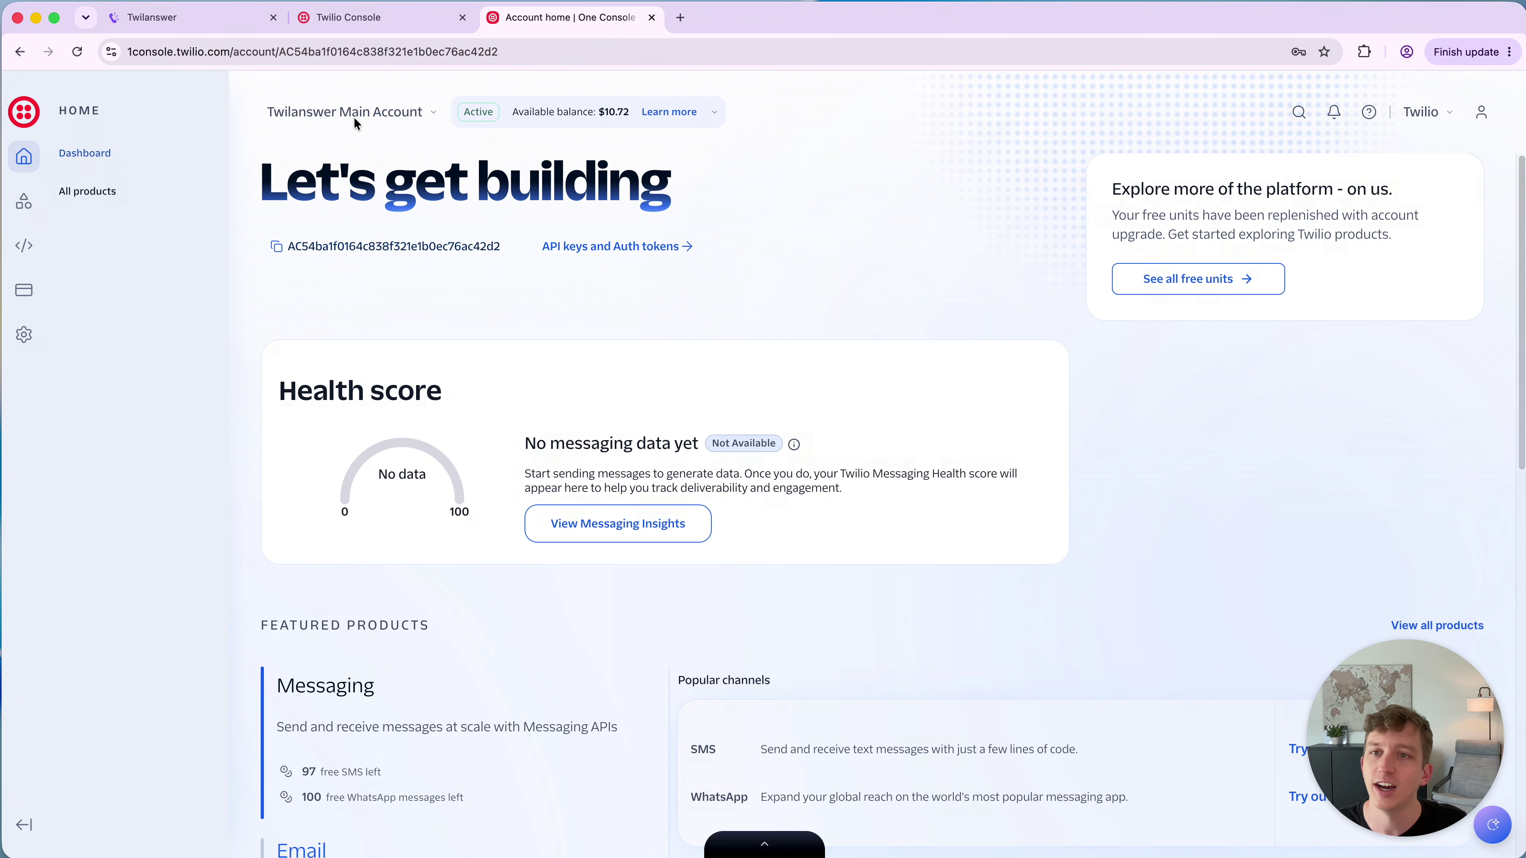
click(351, 17)
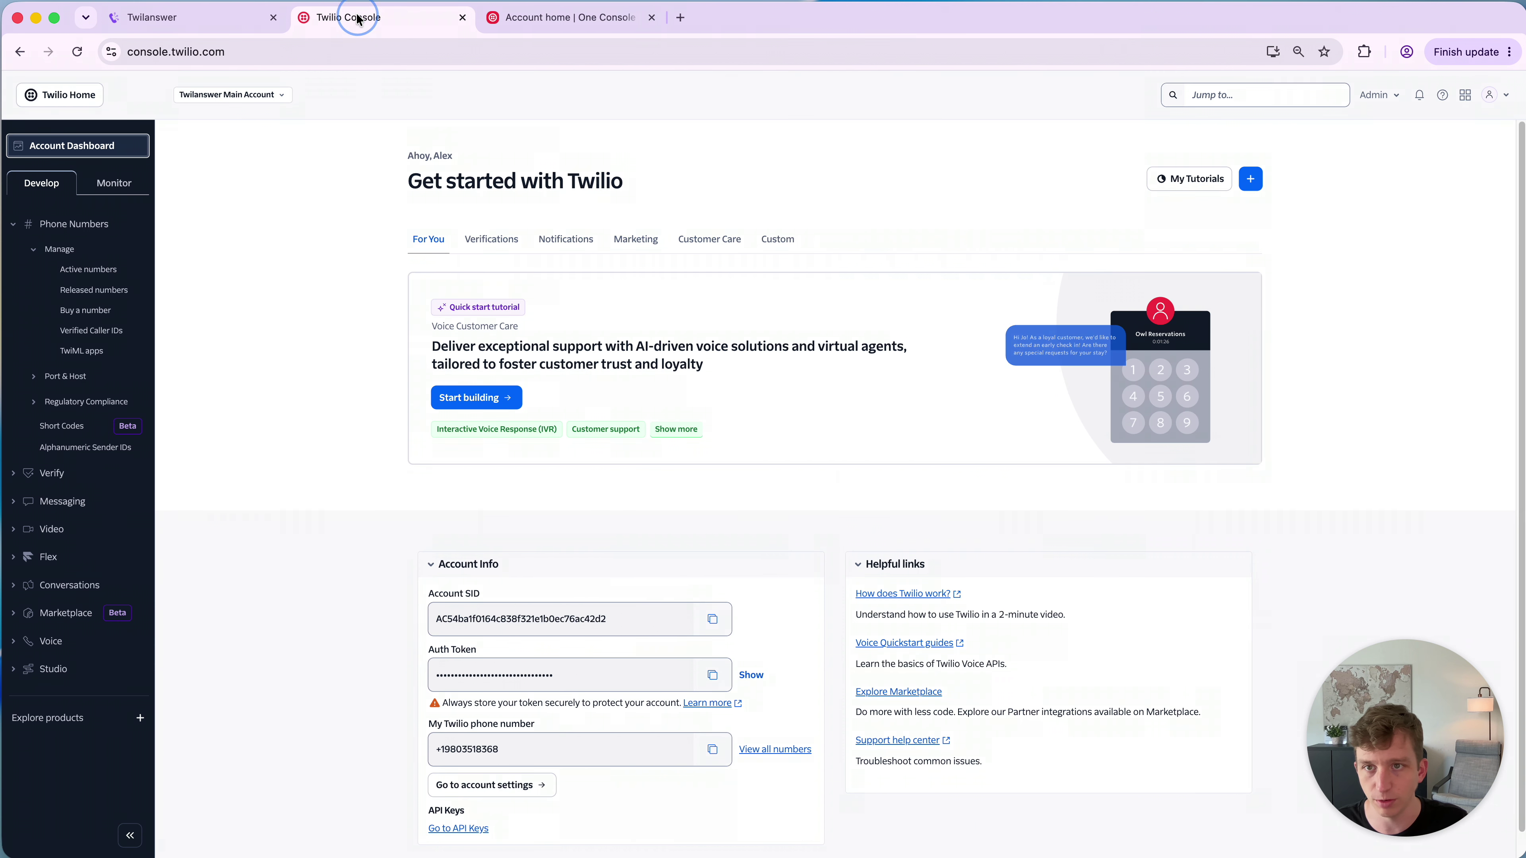
scroll(460, 518, down, 1)
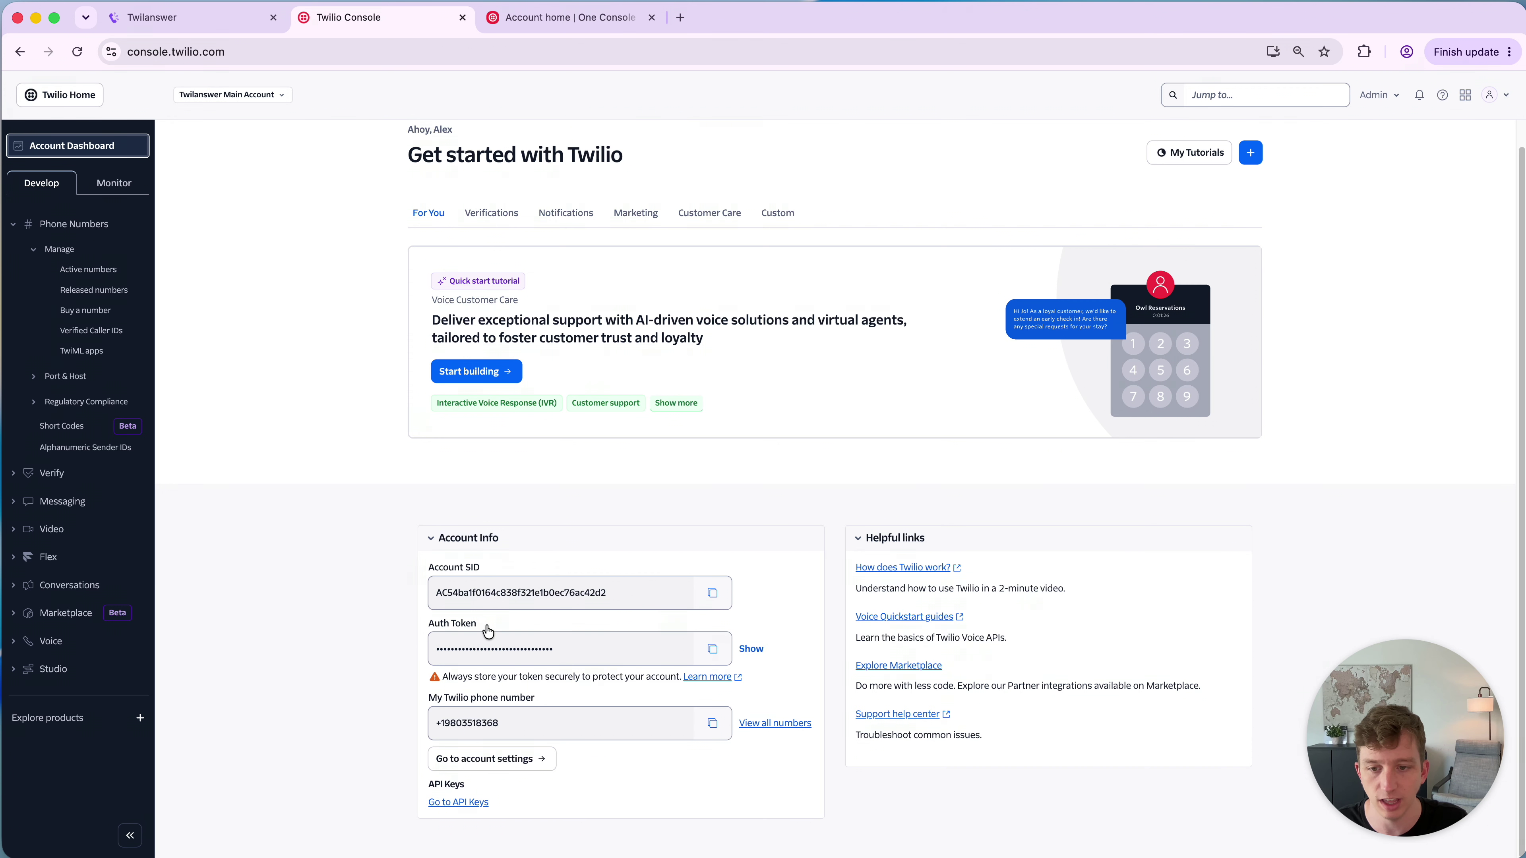
key(ctrl+Tab)
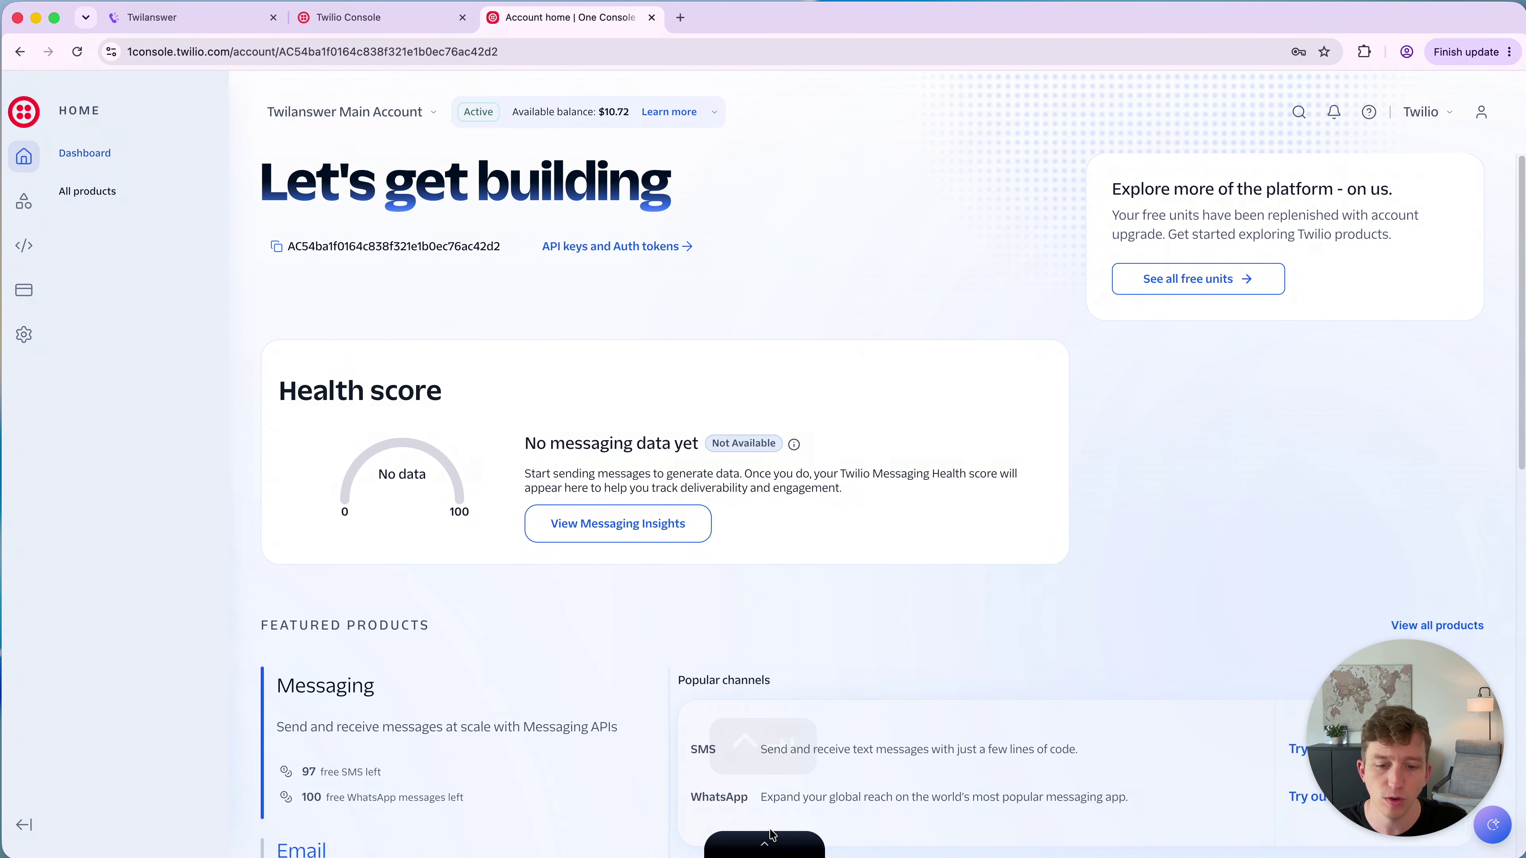
Step: Copy the Account SID from the Workbench API credentials into Twilianswer's Account SID field
click(764, 847)
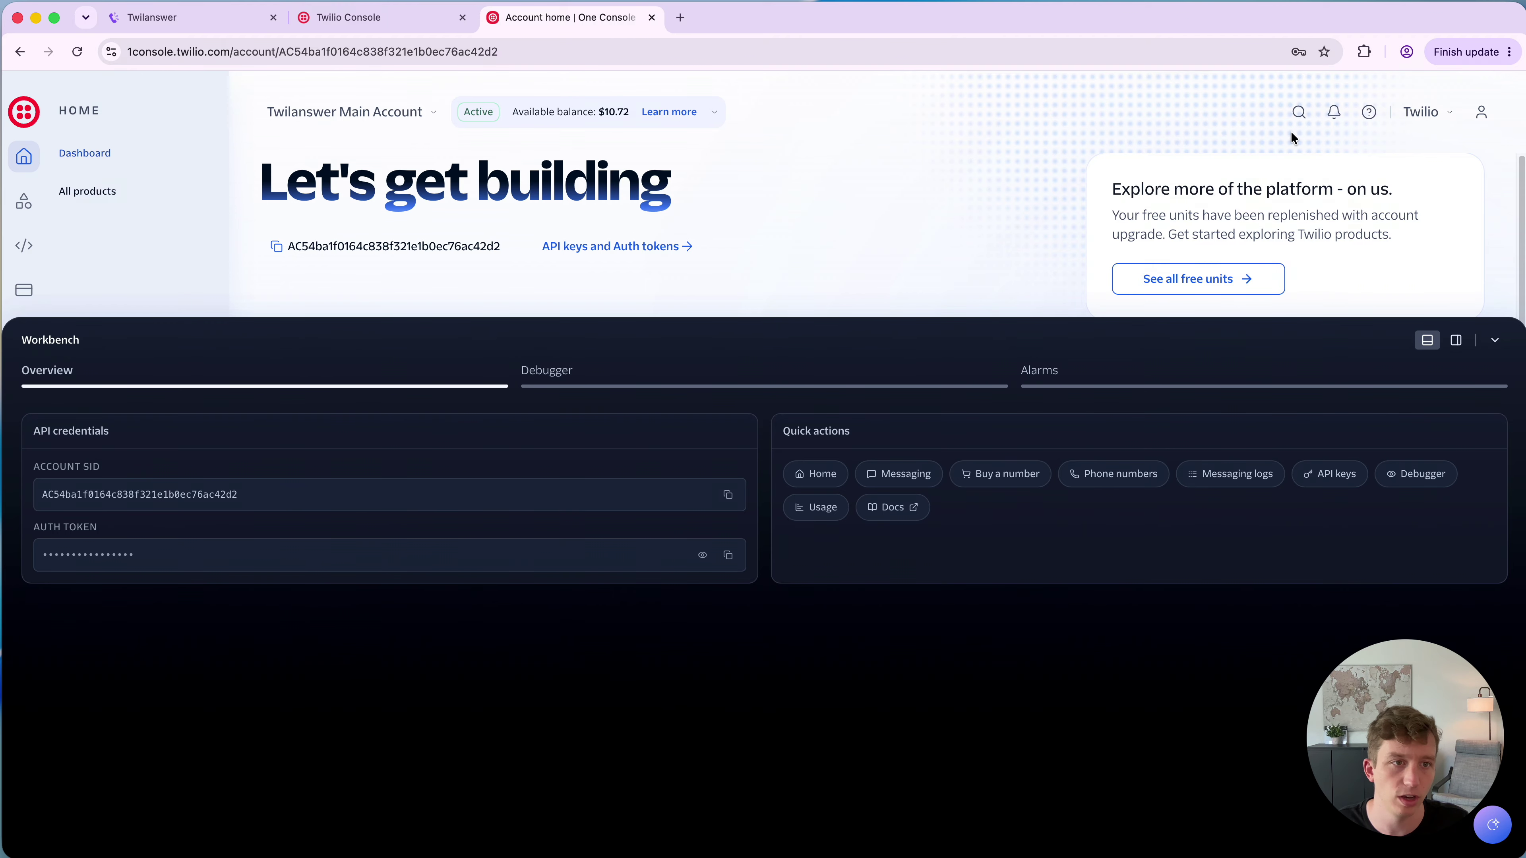
click(1298, 112)
click(1487, 110)
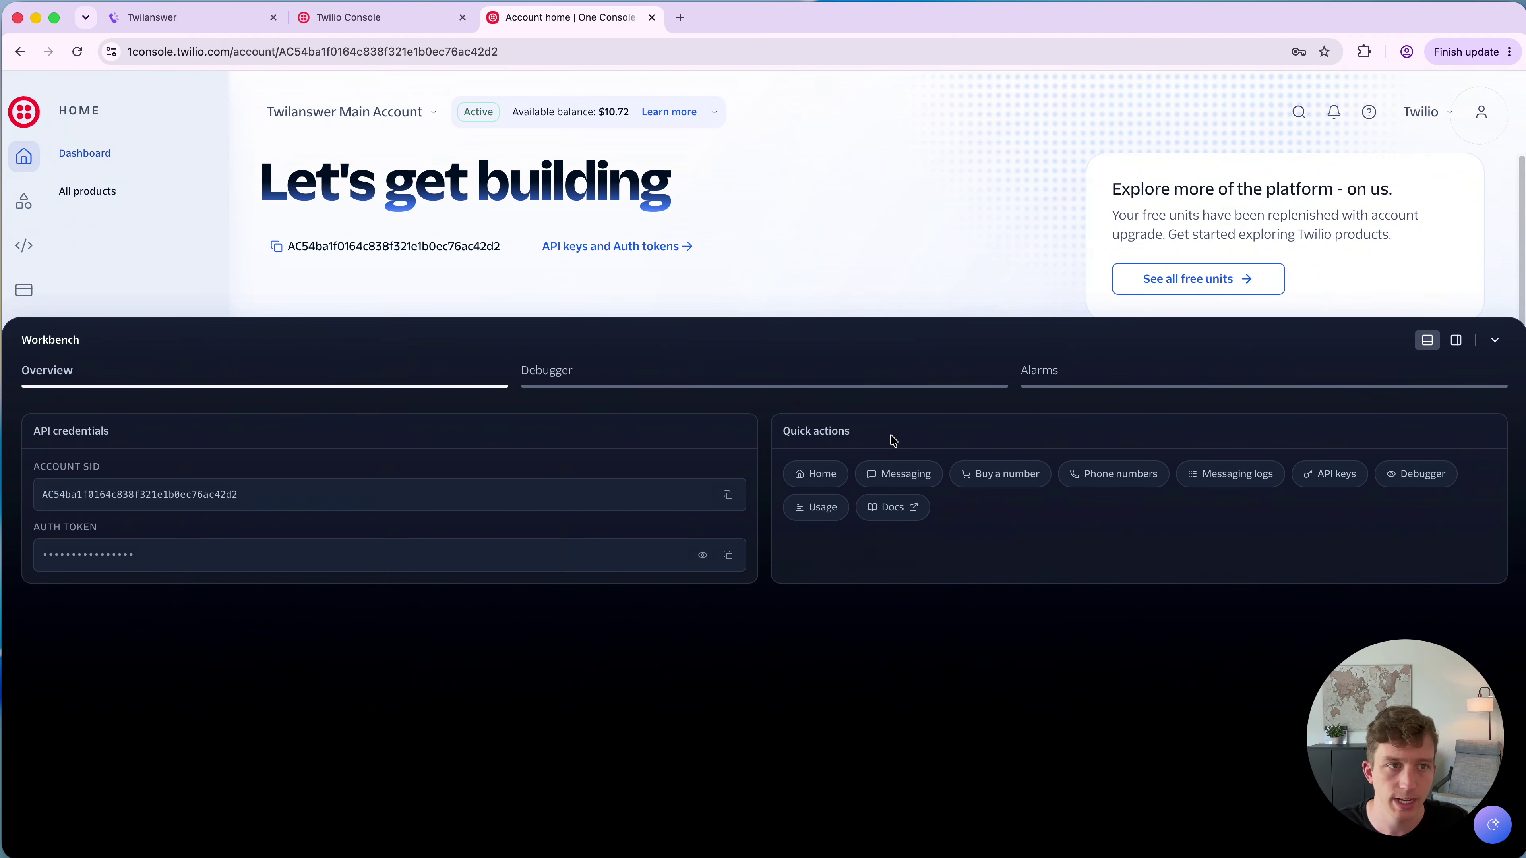
click(728, 494)
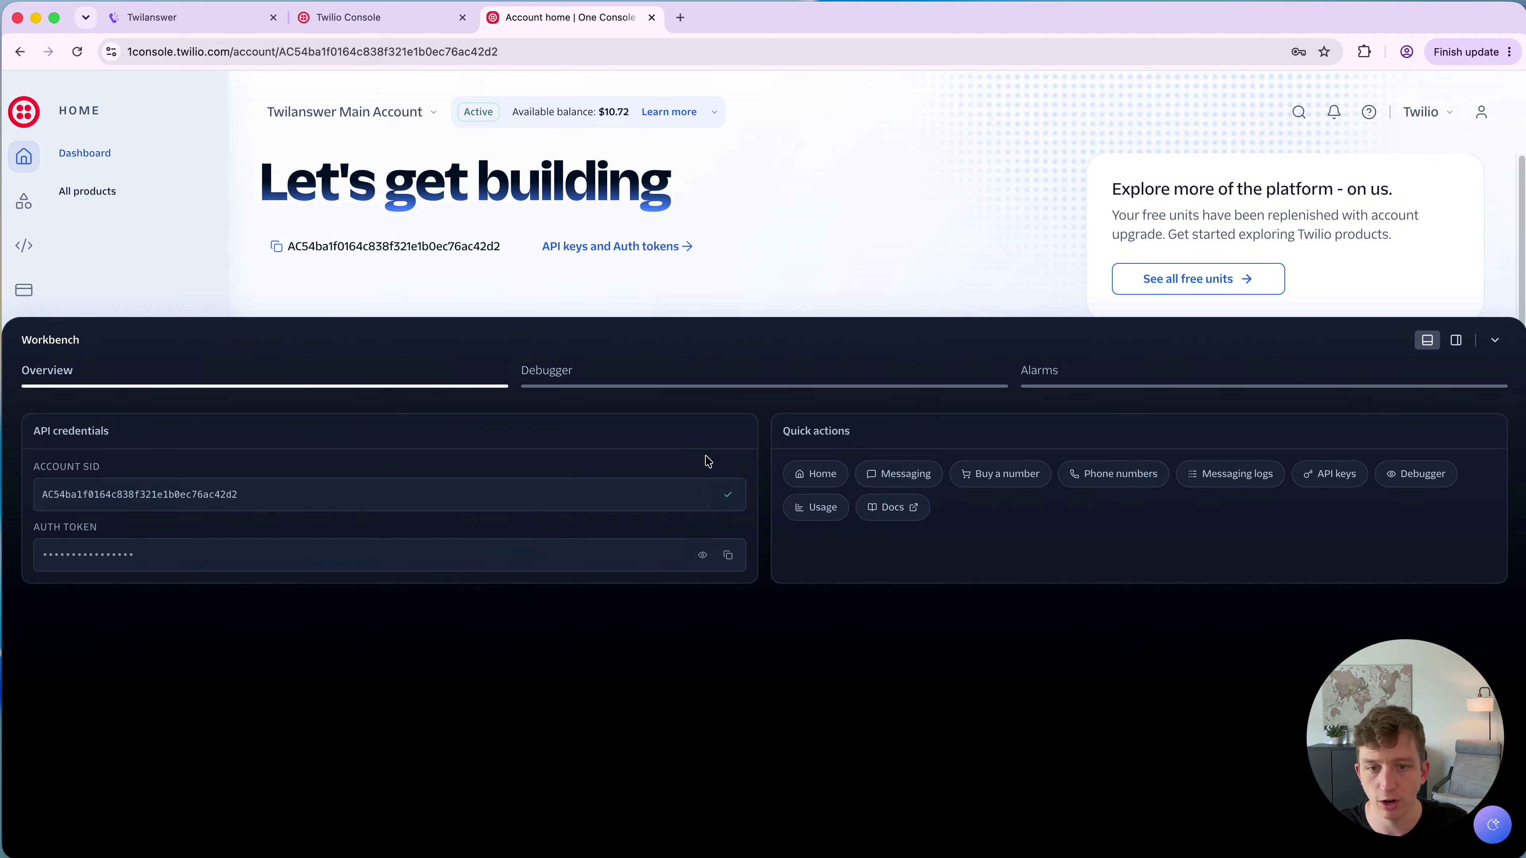
click(221, 25)
click(706, 284)
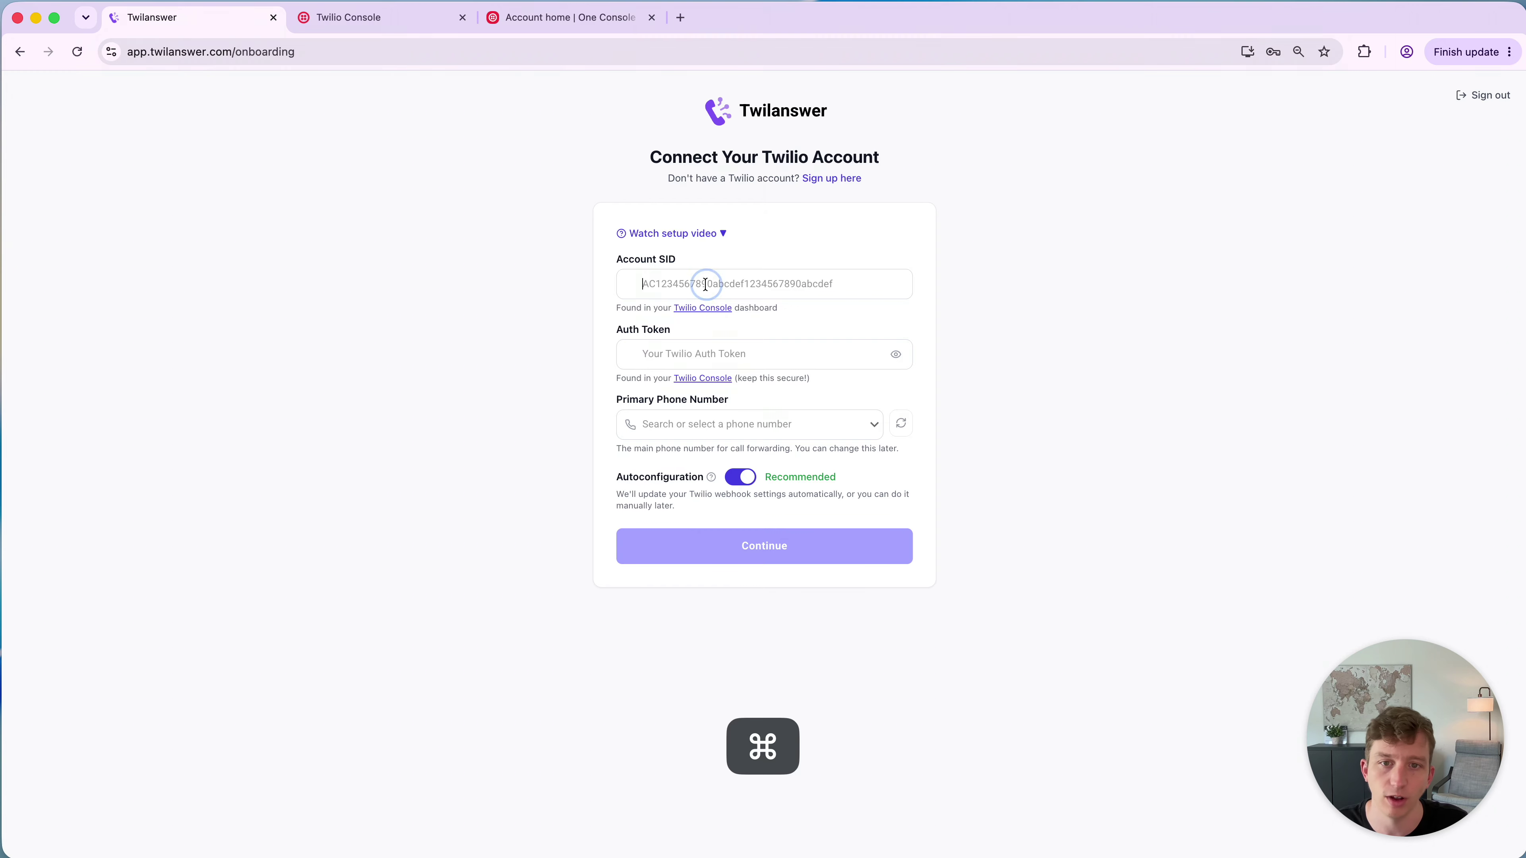
Step: Paste the Account SID and the copied Auth Token into Twilianswer's connection form
key(super+v)
click(574, 15)
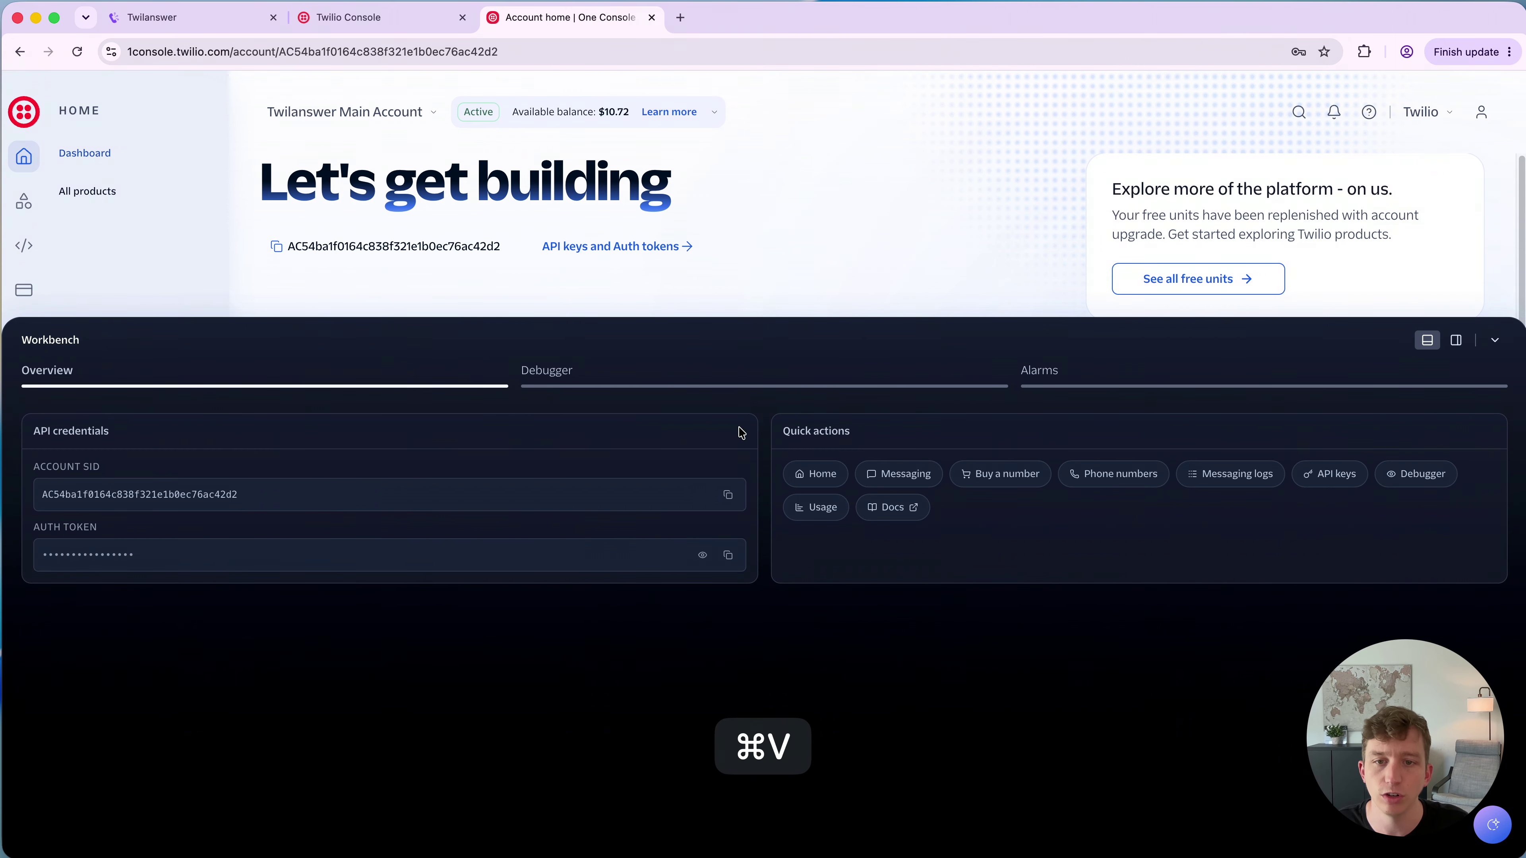
click(728, 554)
click(183, 18)
click(682, 347)
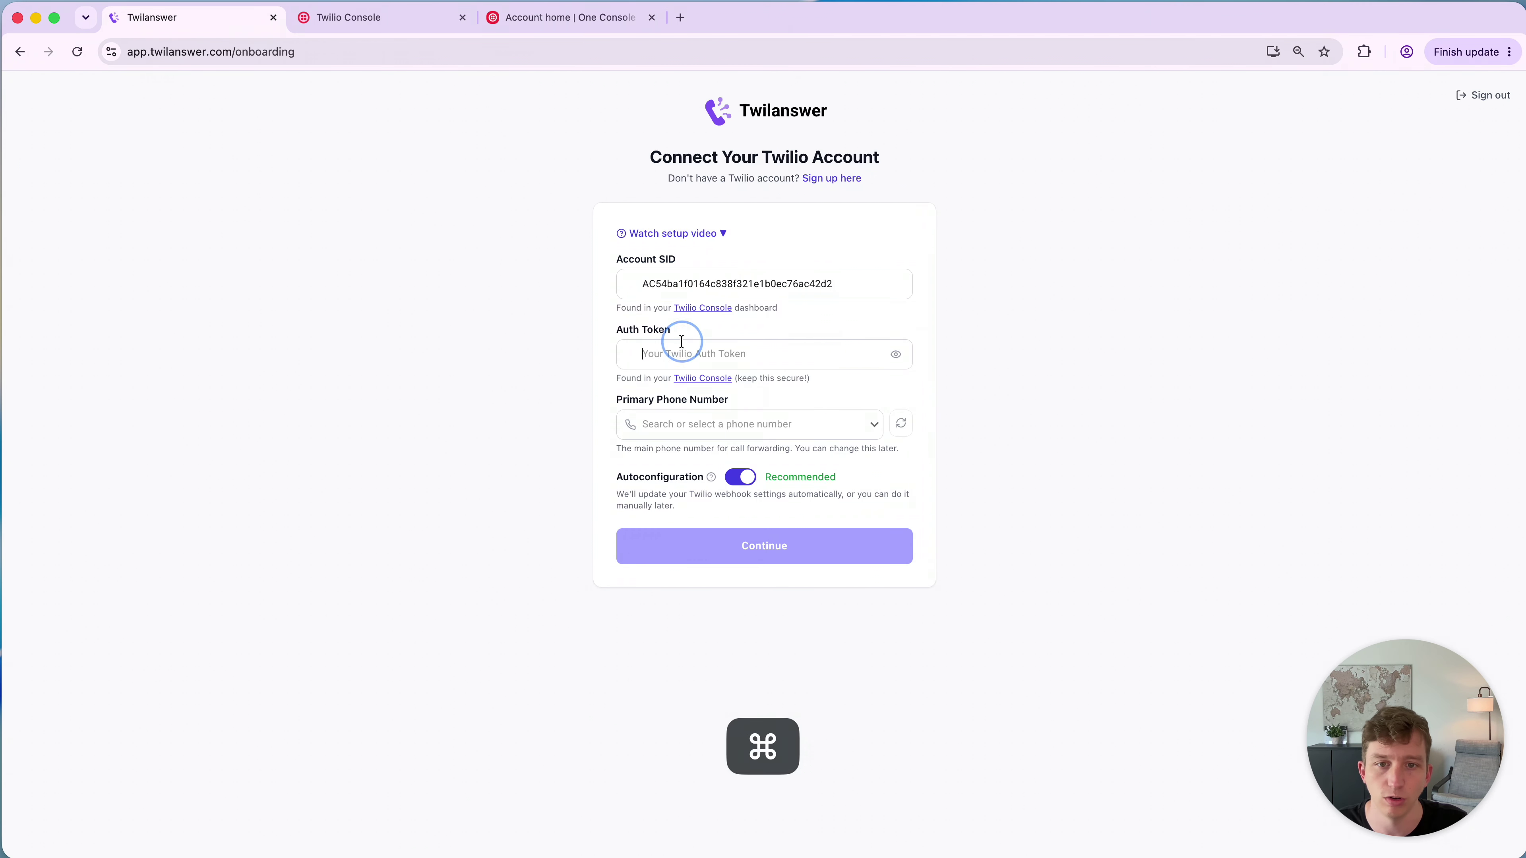
key(super+v)
Step: Make the first listed number the primary phone number and submit the connection
click(756, 422)
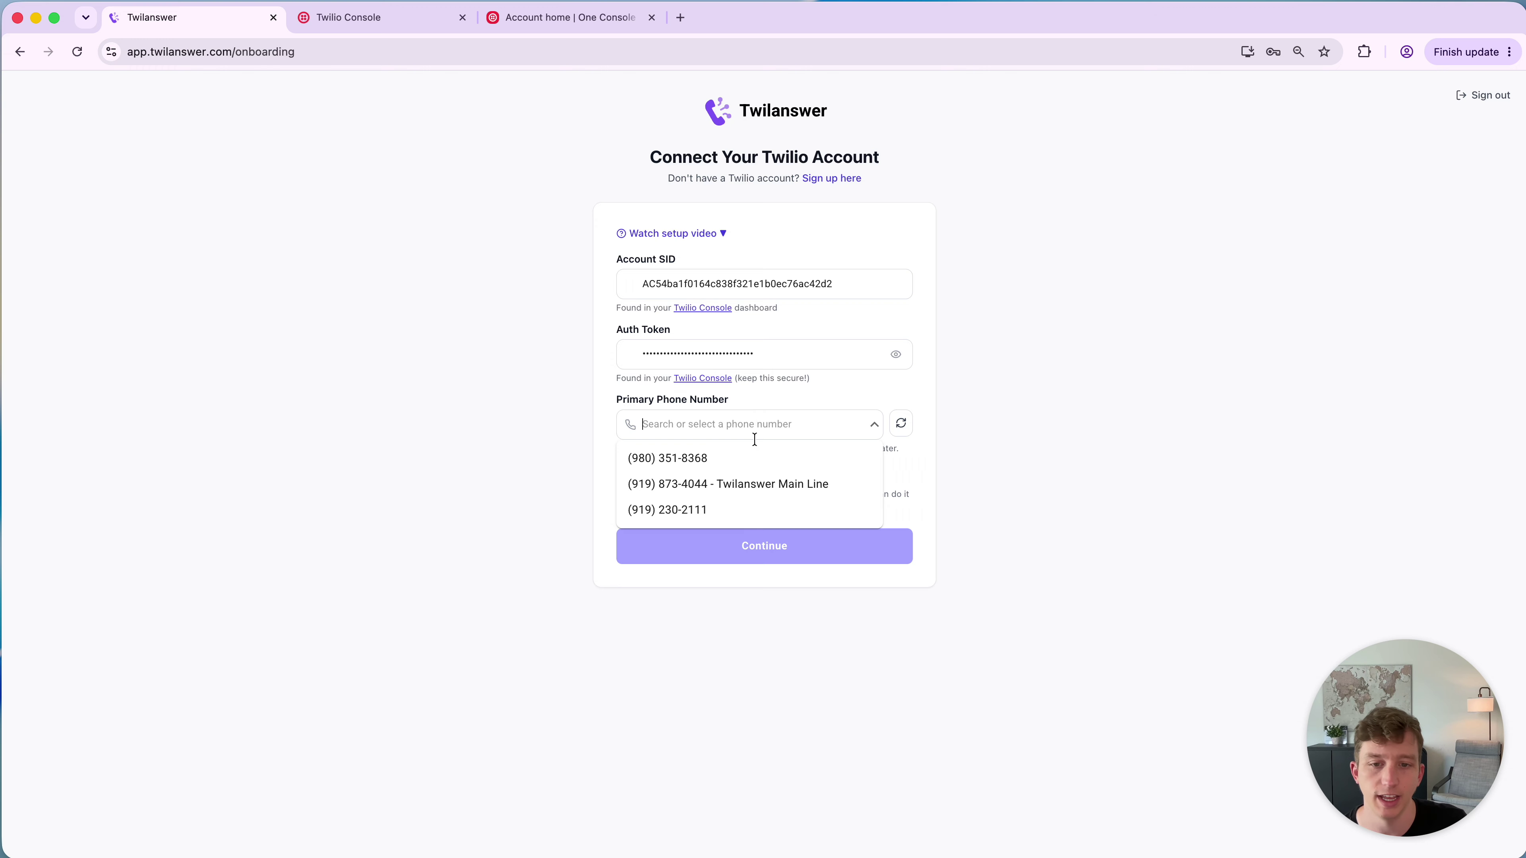
click(732, 464)
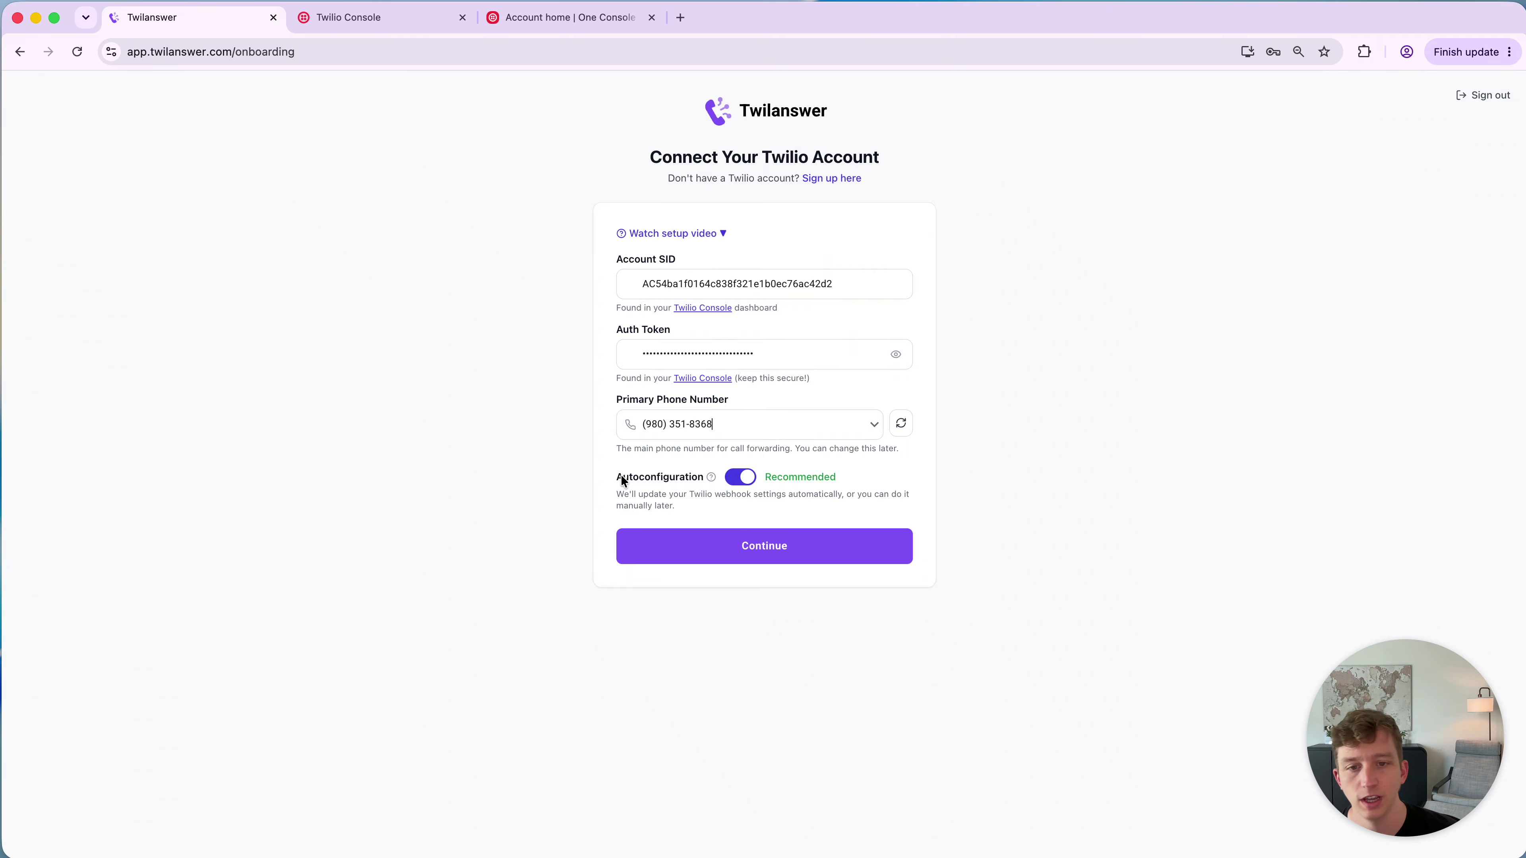
click(727, 549)
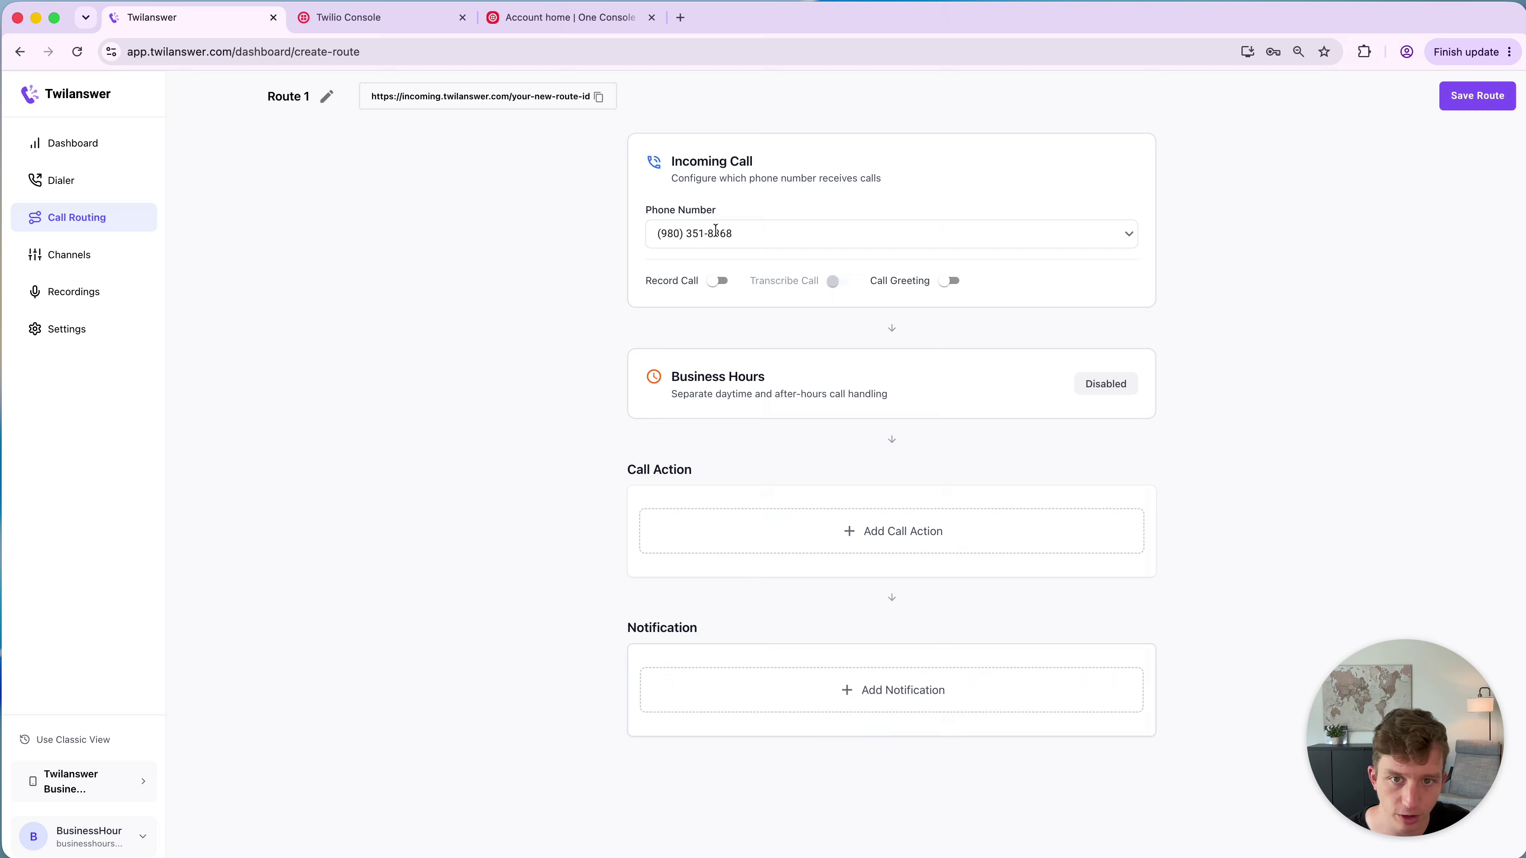
Step: Keep Route 1's incoming number, try the recording and transcription toggles, and leave call greeting off
click(718, 231)
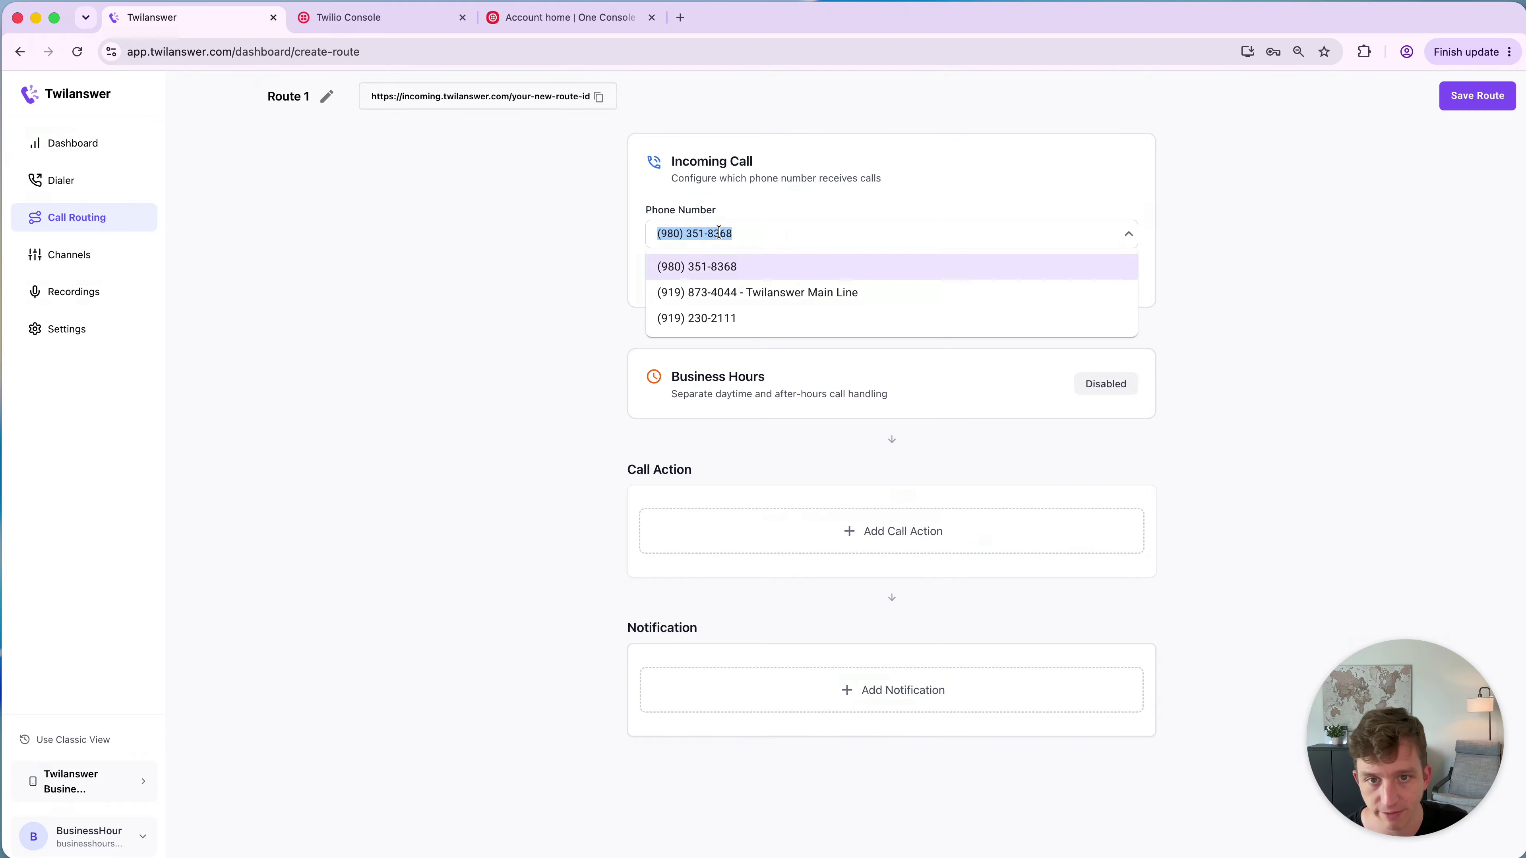
click(557, 236)
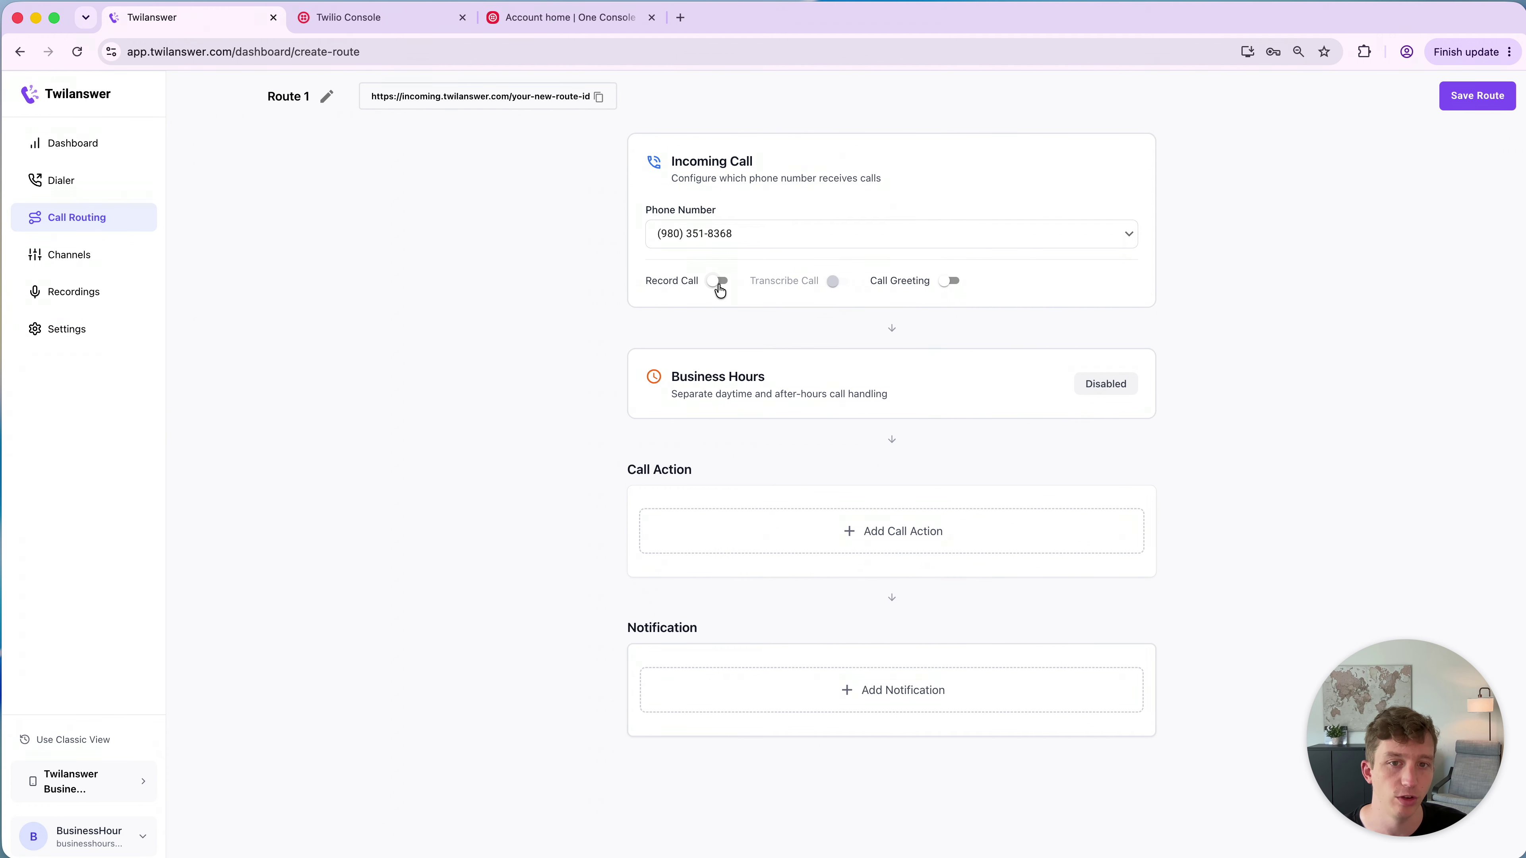
click(719, 285)
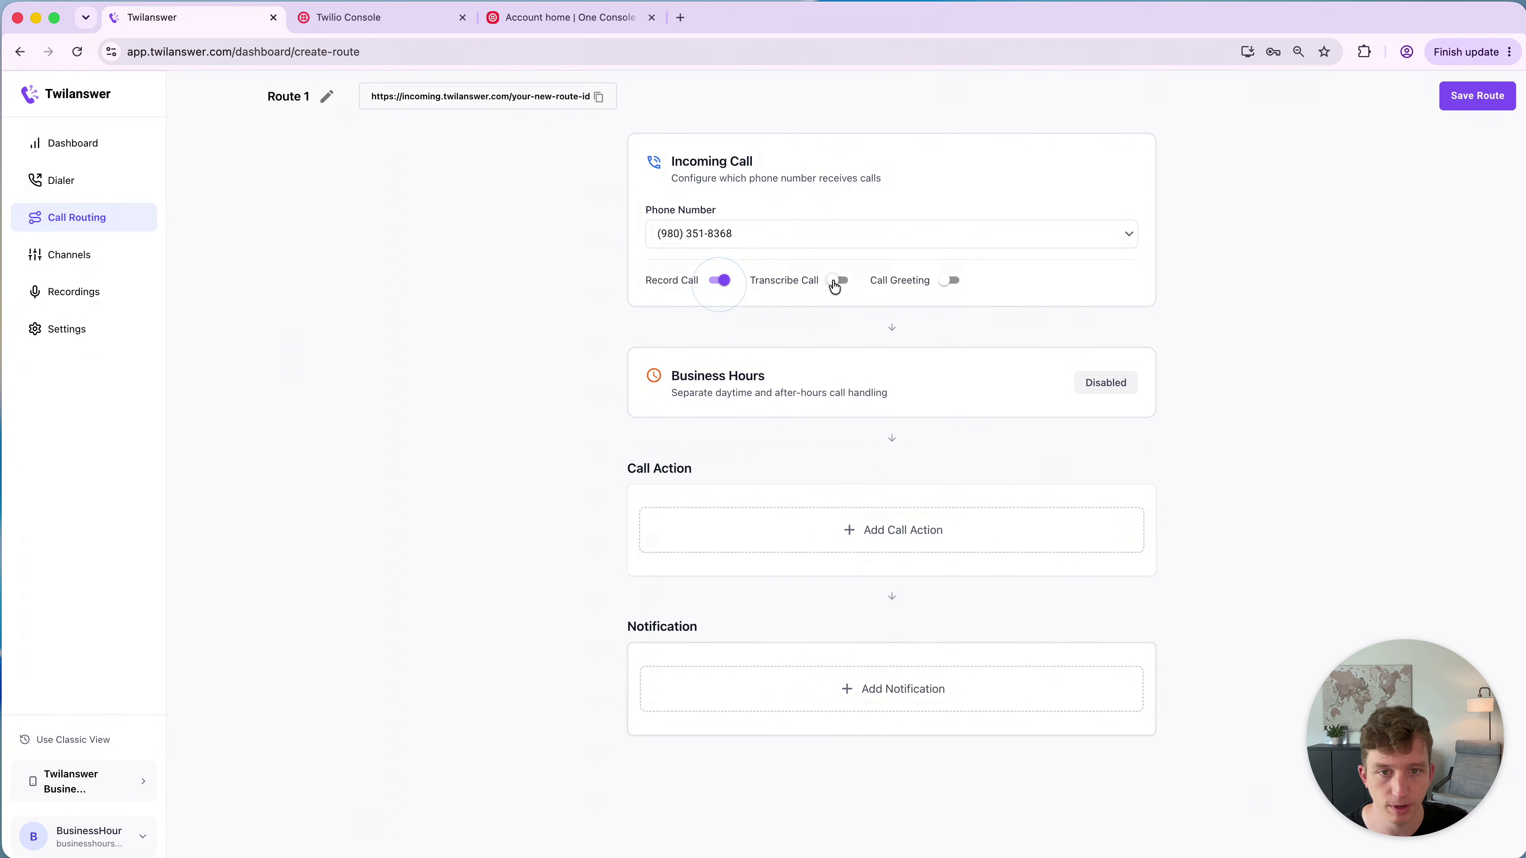
click(834, 282)
click(718, 283)
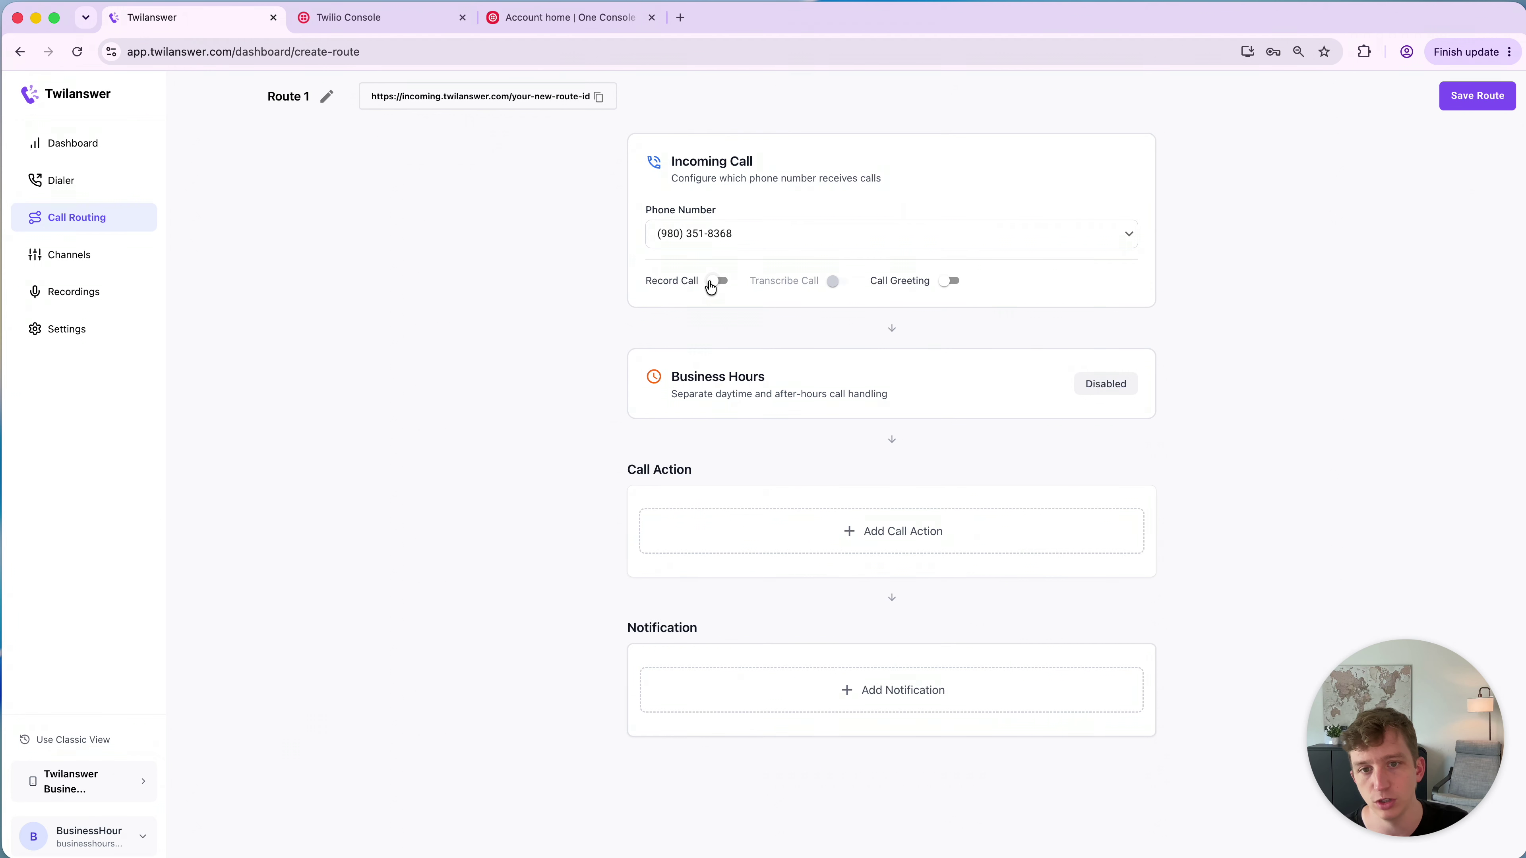
click(952, 282)
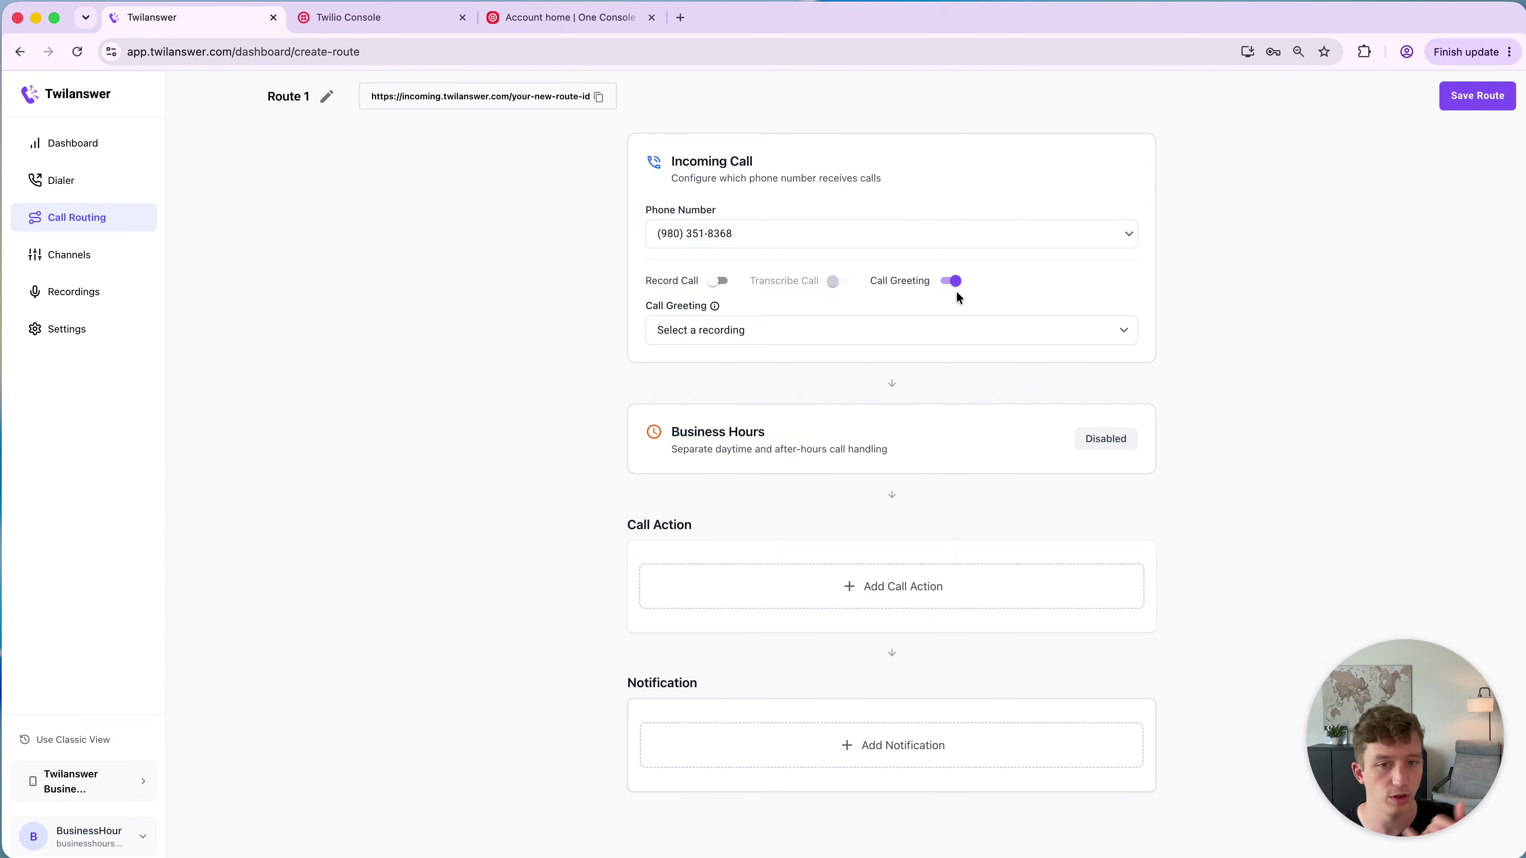
click(951, 288)
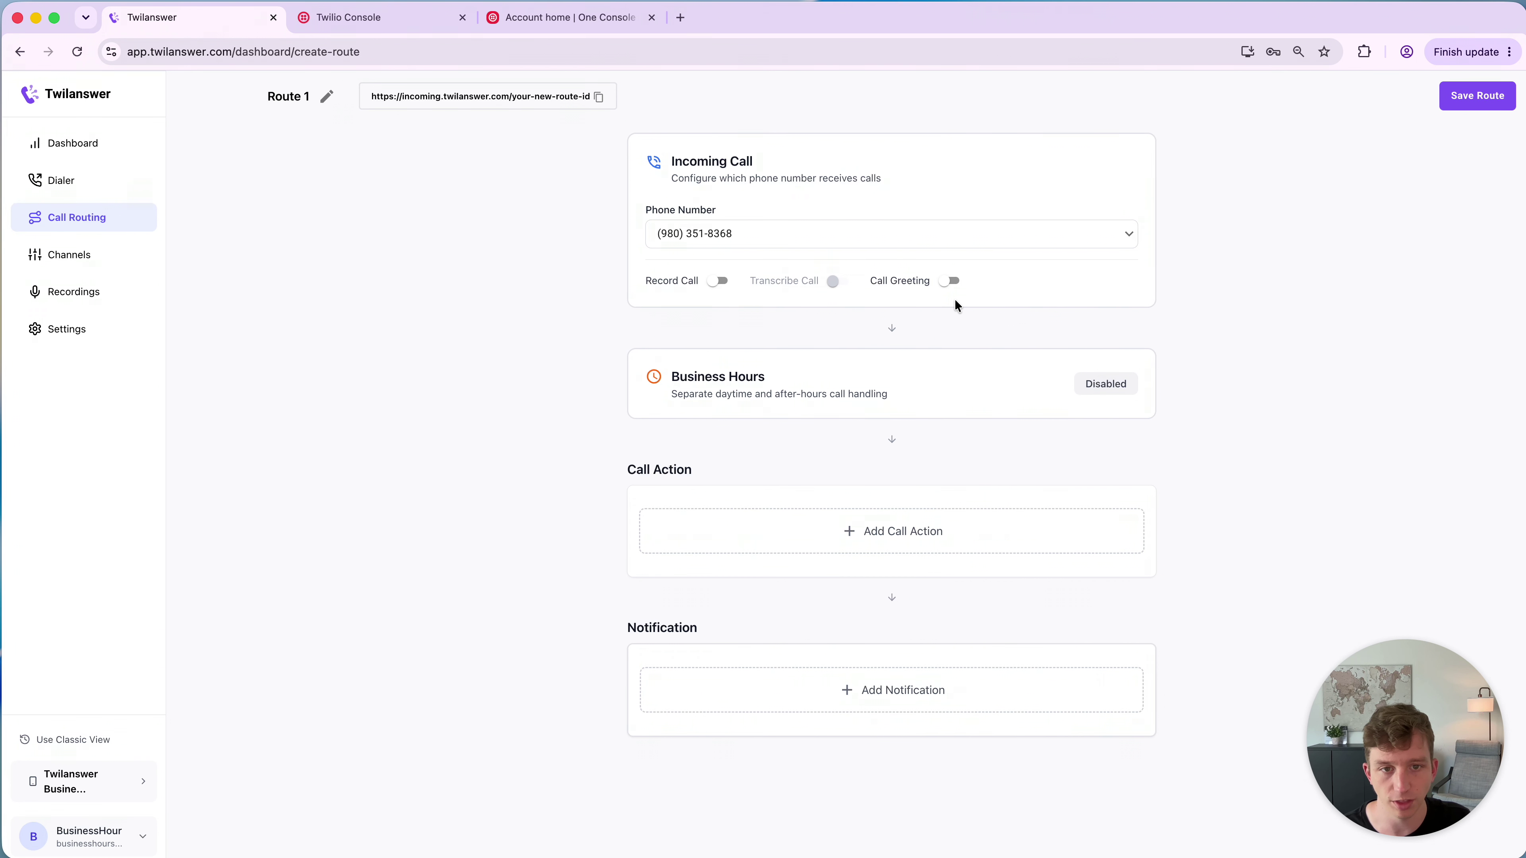
Step: Enable business hours, try the schedule presets, then clear the whole weekly schedule
click(1100, 388)
scroll(1100, 390, down, 3)
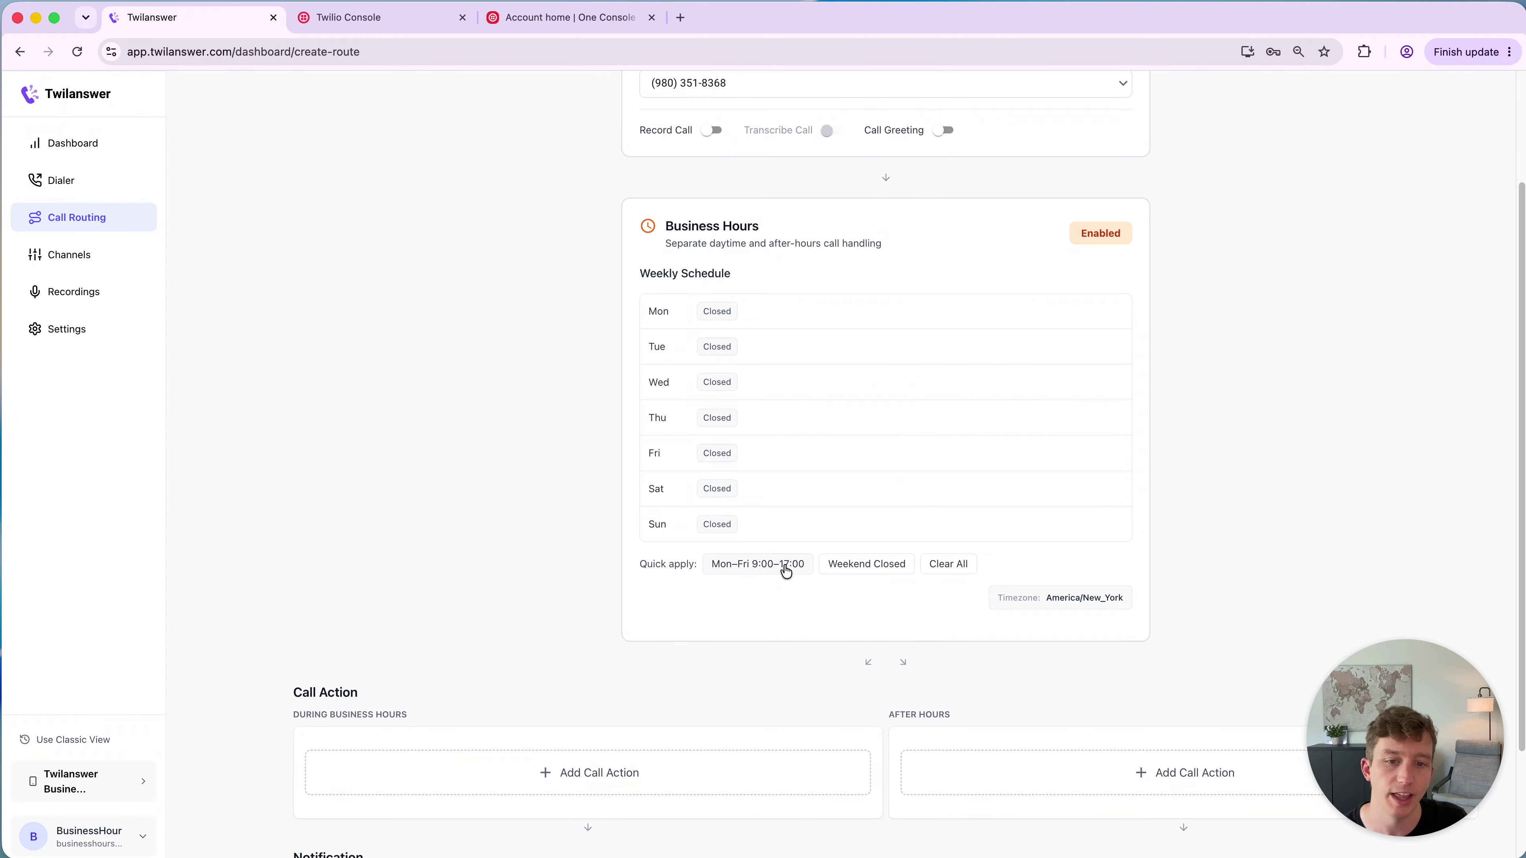
click(853, 570)
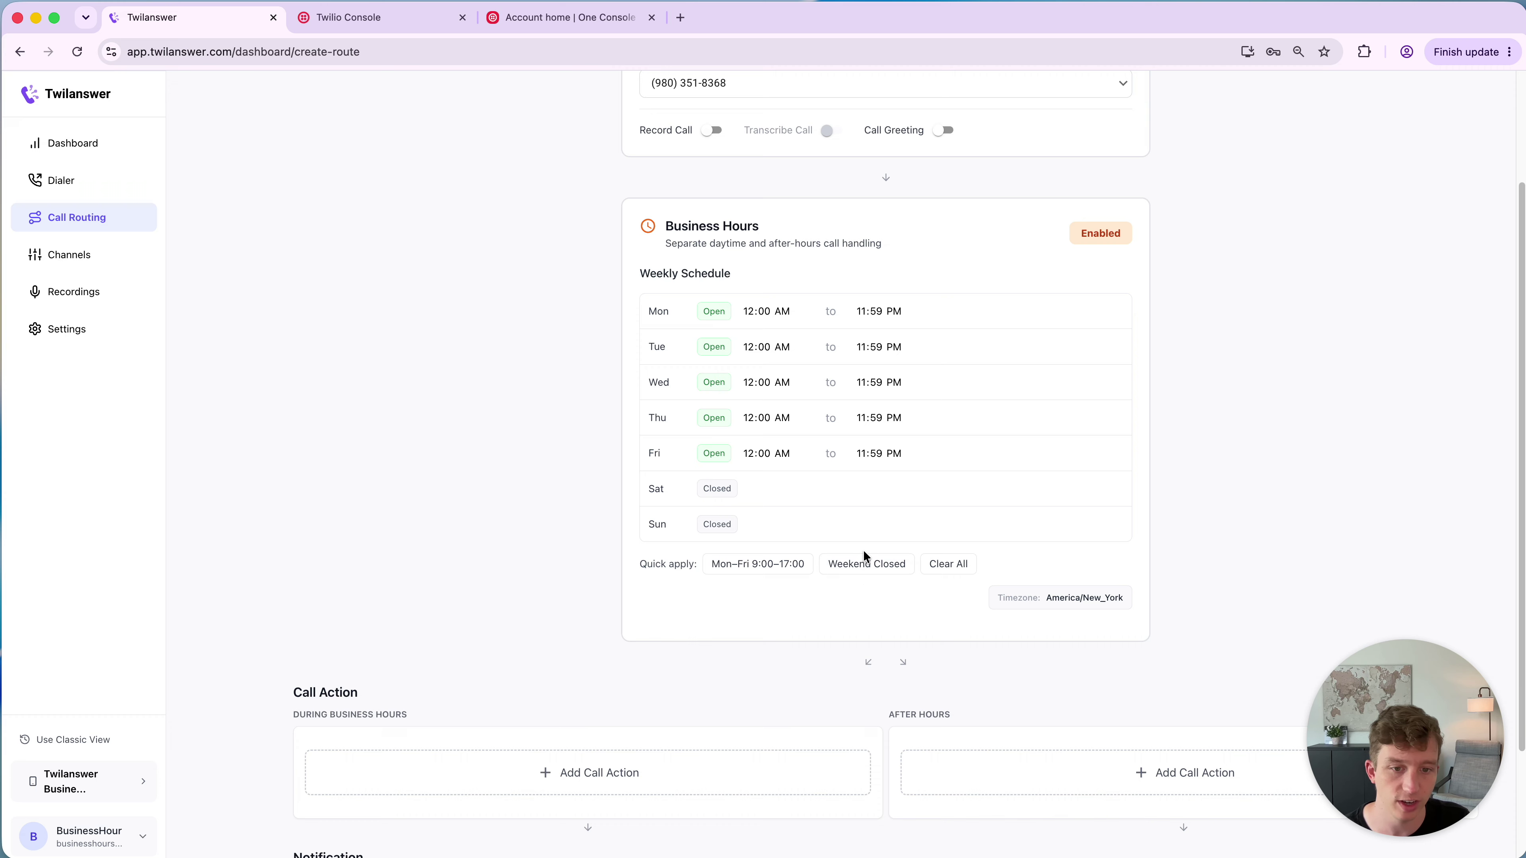
click(776, 565)
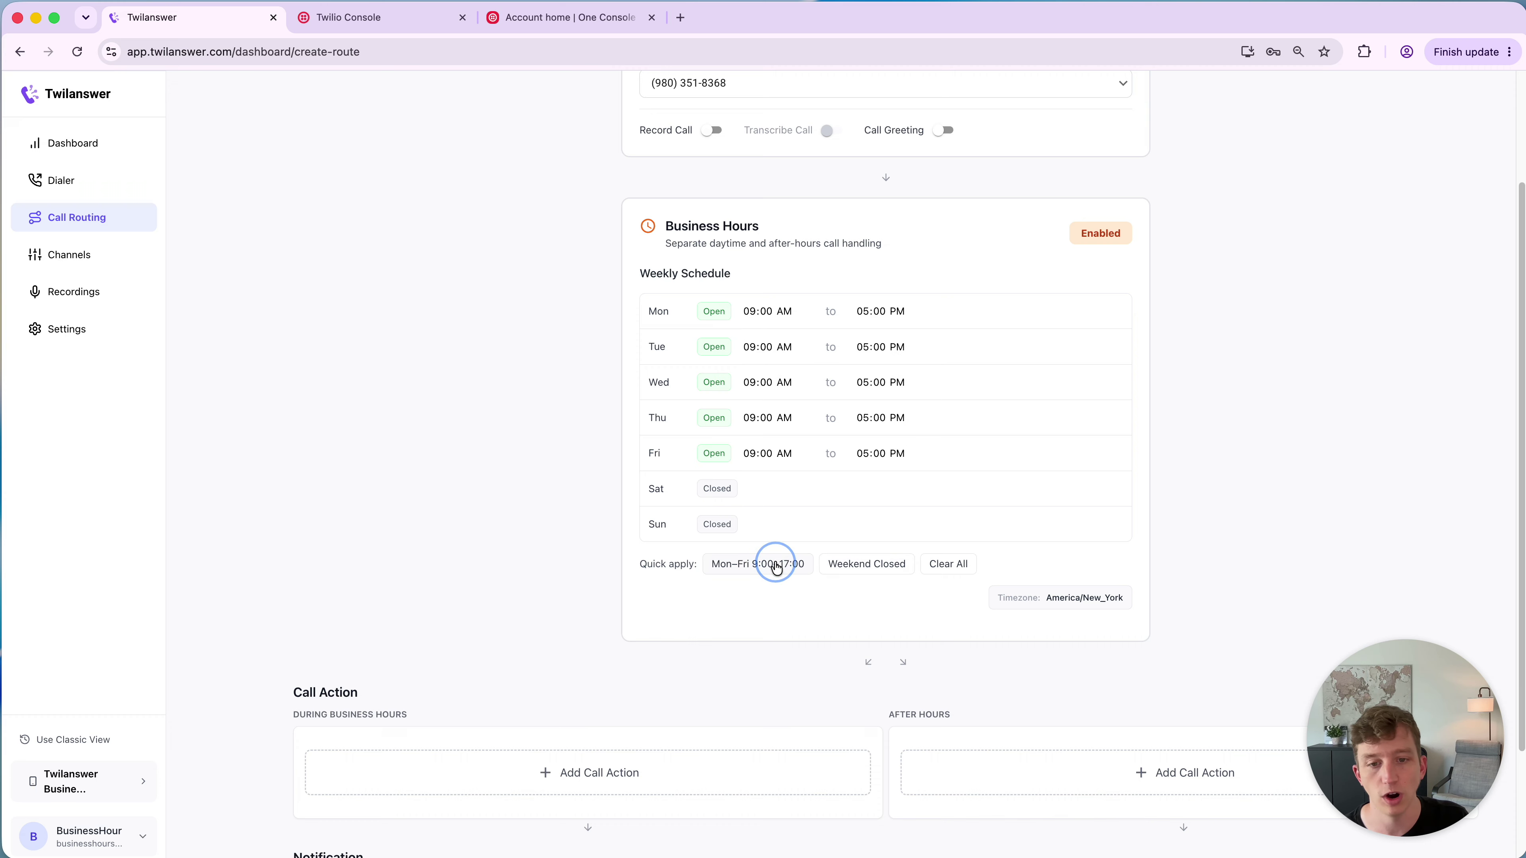
click(938, 565)
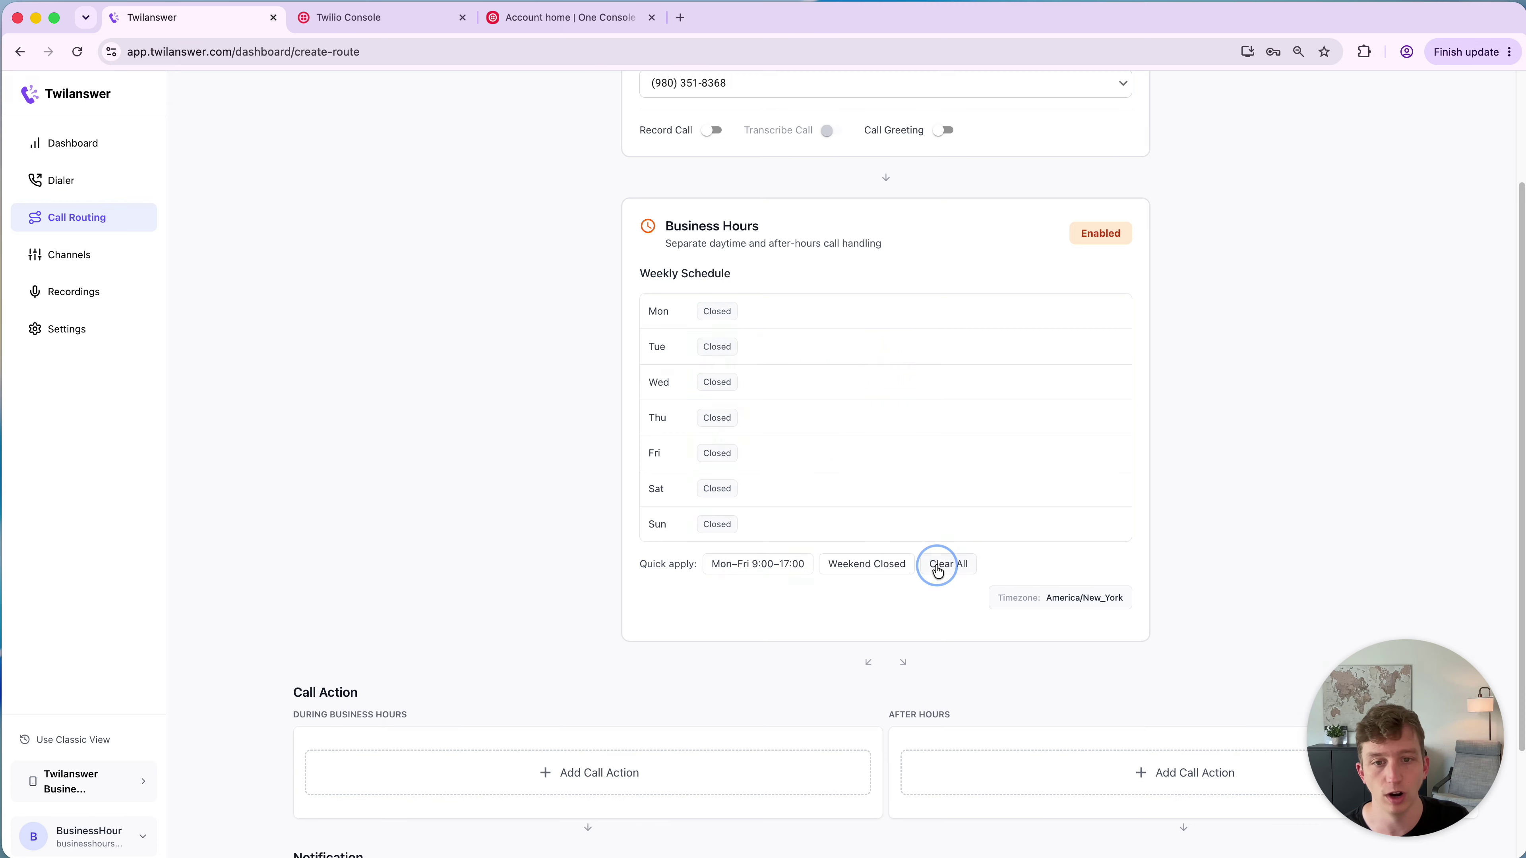
Step: Open Mon 10:00 AM–06:00 PM, Tue 09:00 AM–05:00 PM, Wed 09:00 AM–12:00 PM
click(717, 310)
click(721, 347)
click(750, 314)
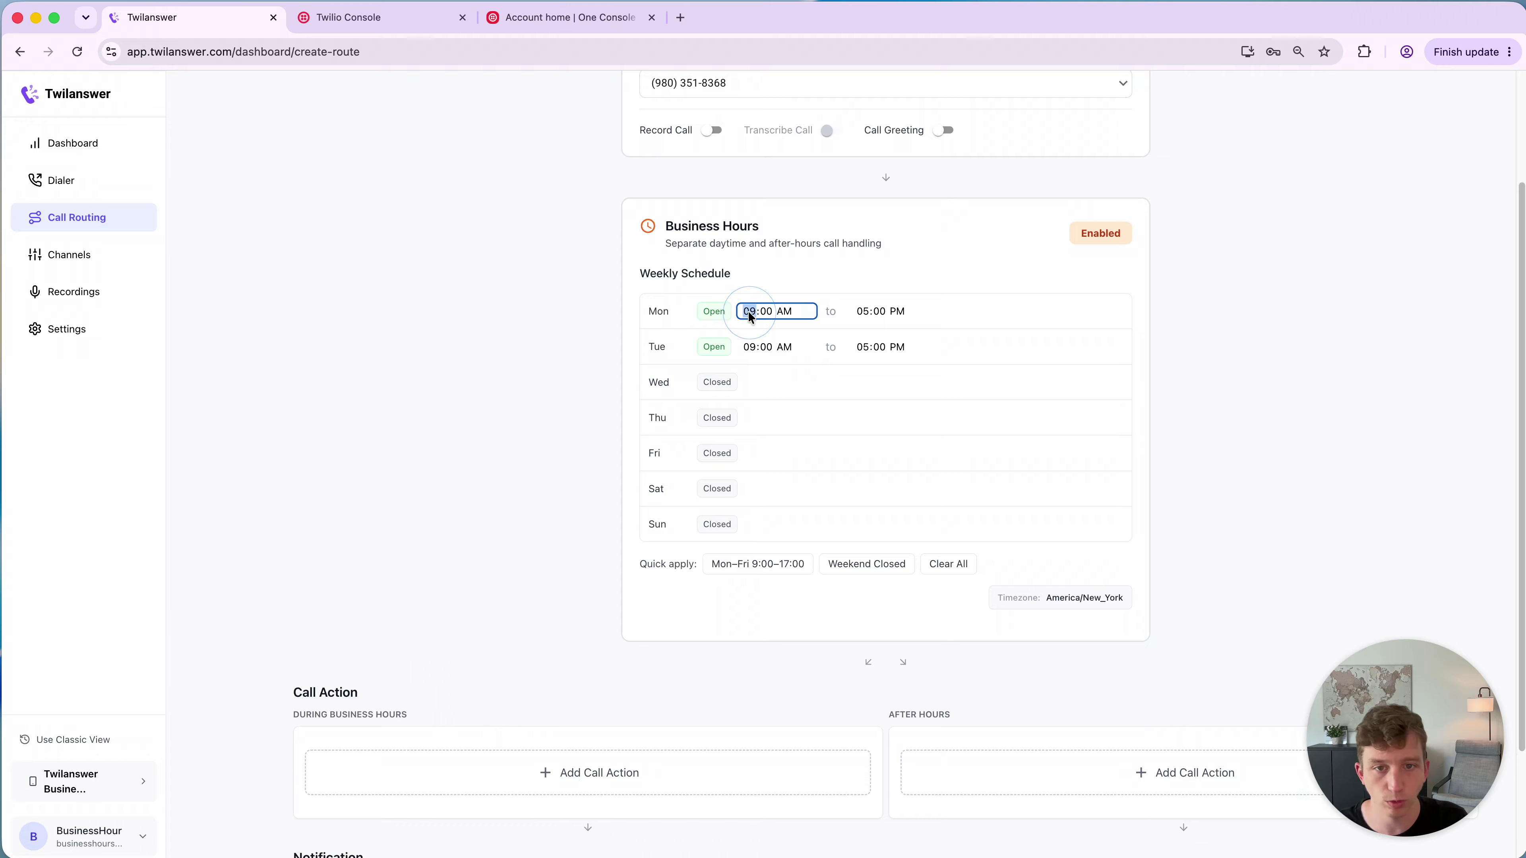
key(Tab)
key(Tab)
text(6)
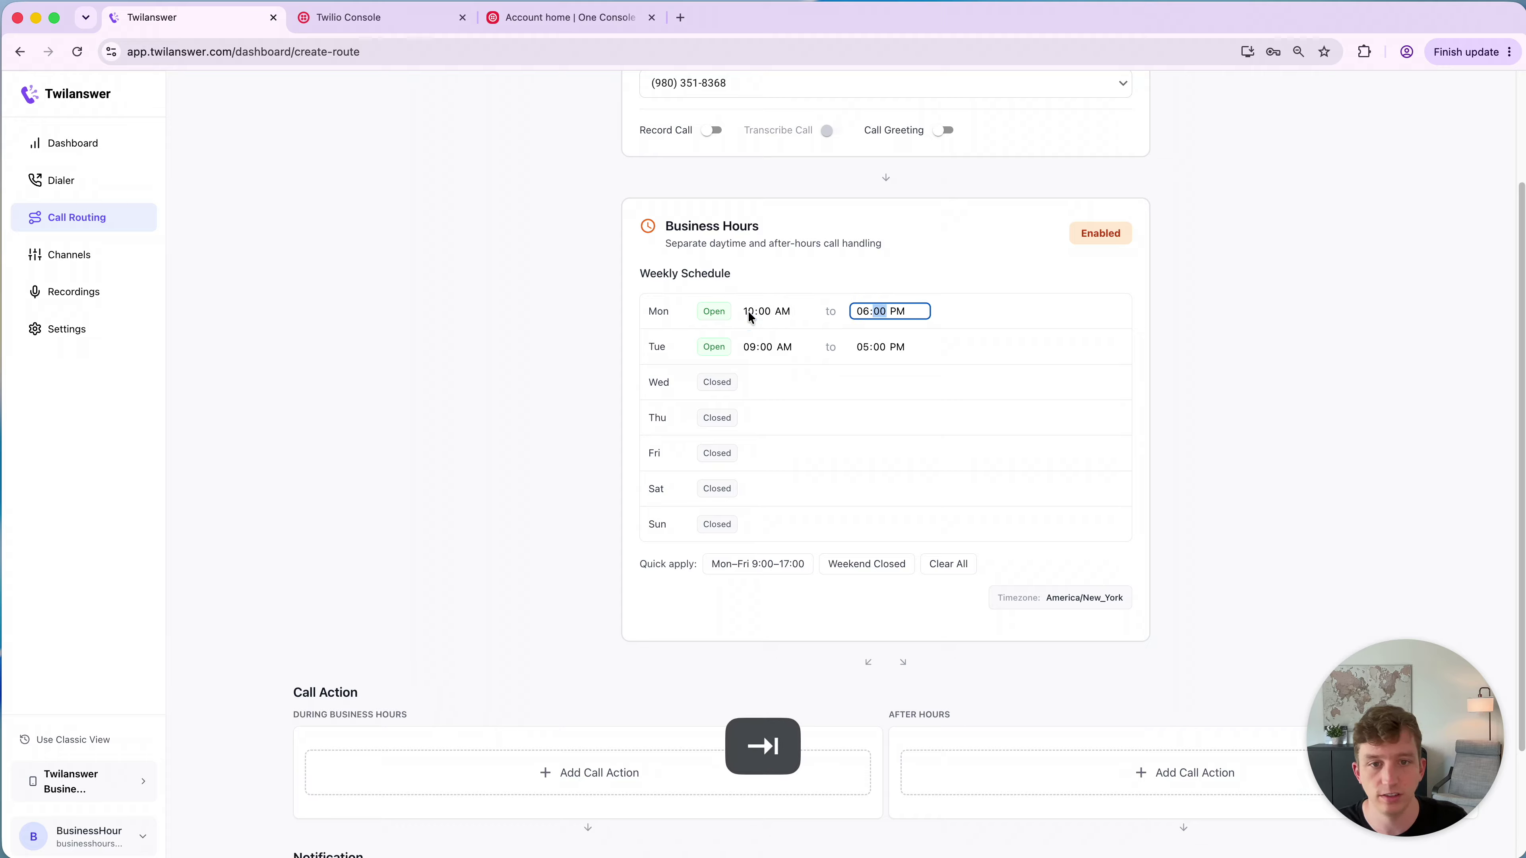
click(717, 381)
click(867, 384)
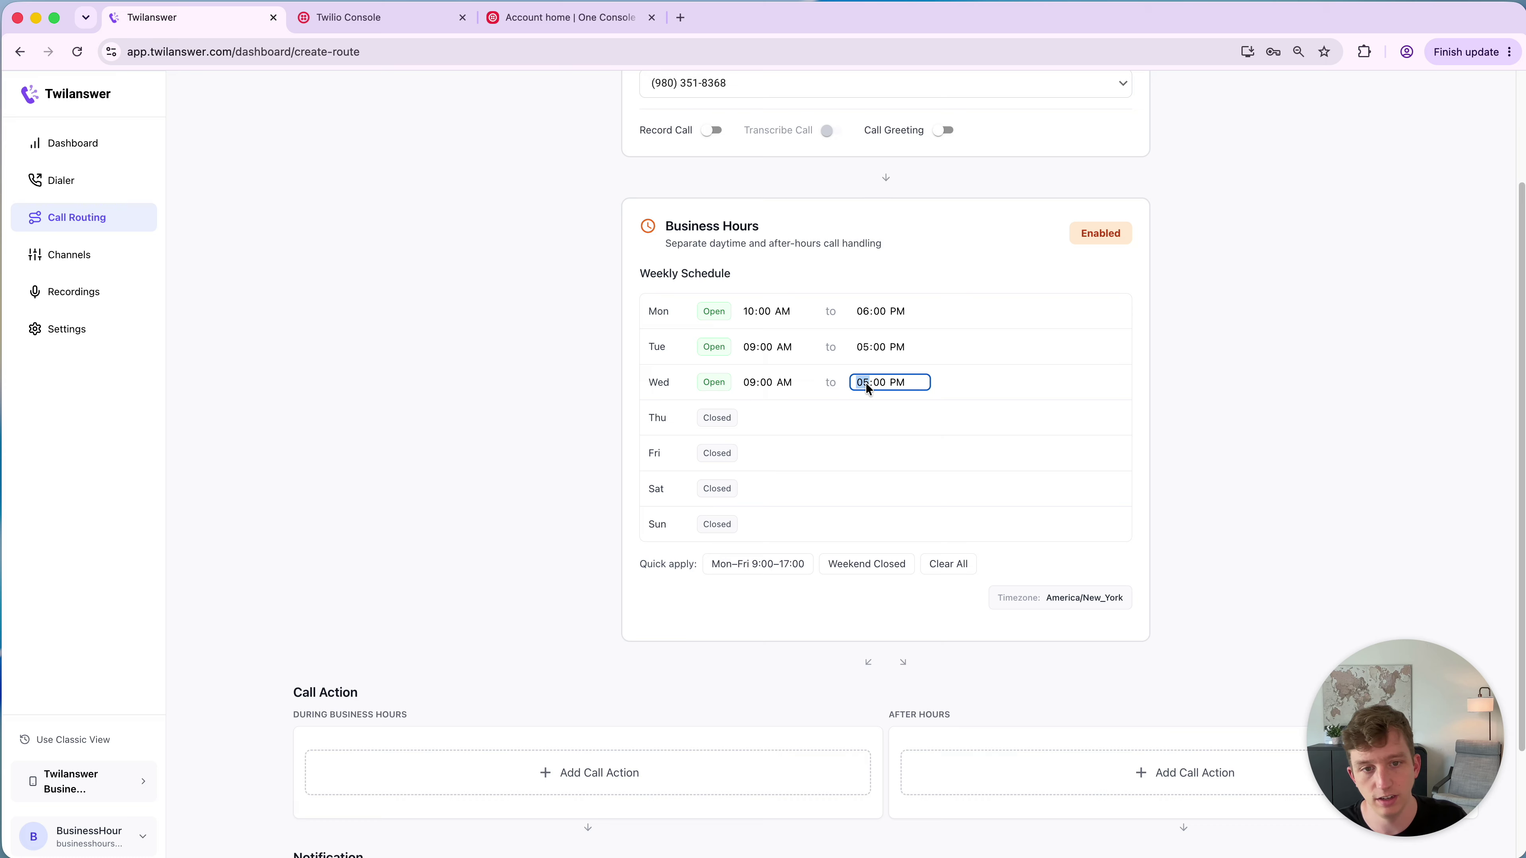
click(864, 434)
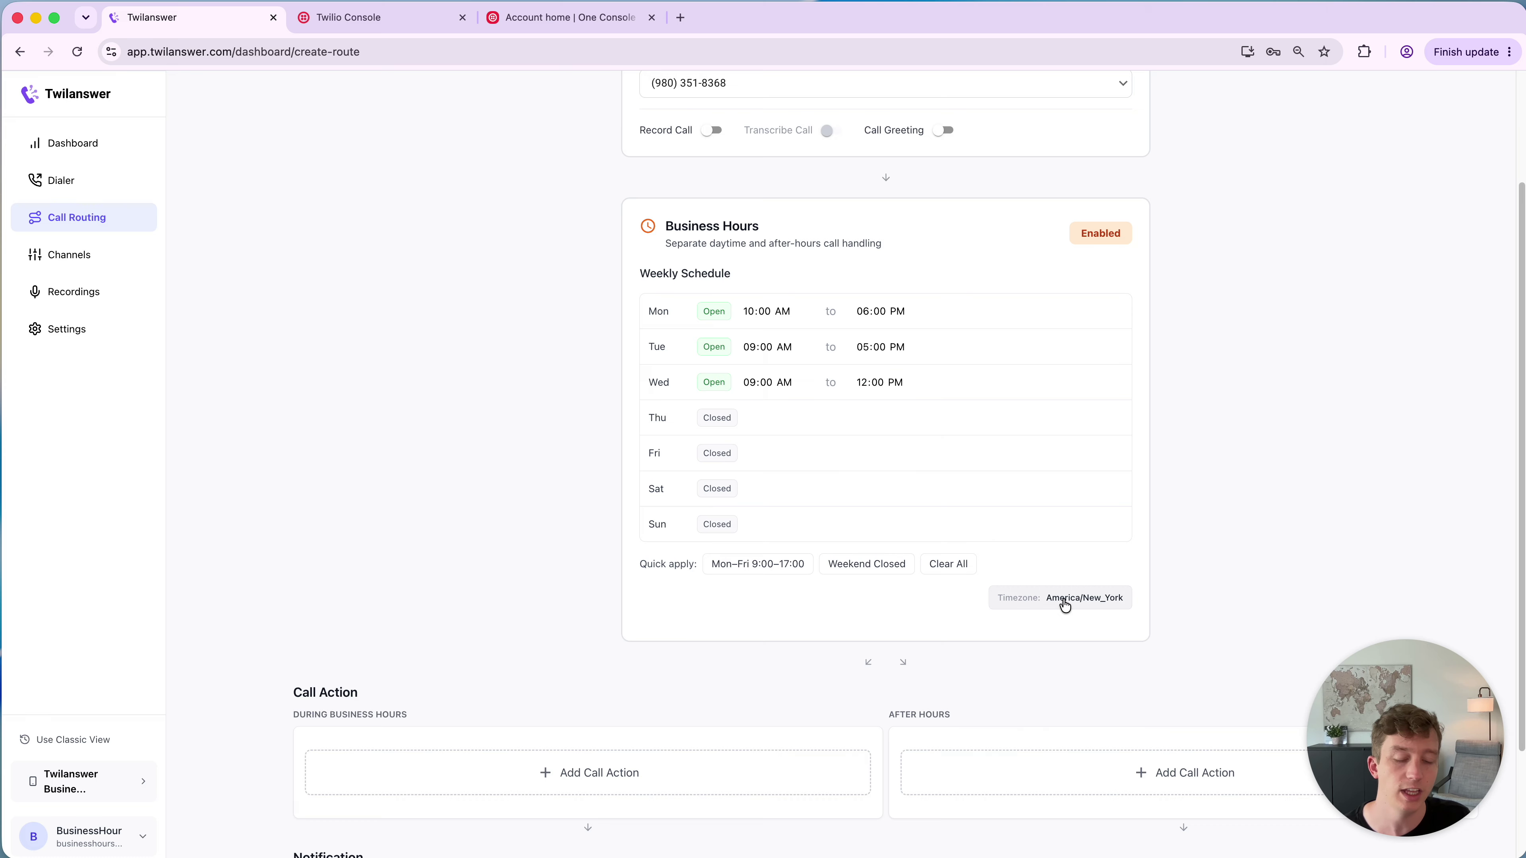
mouse_move(1065, 606)
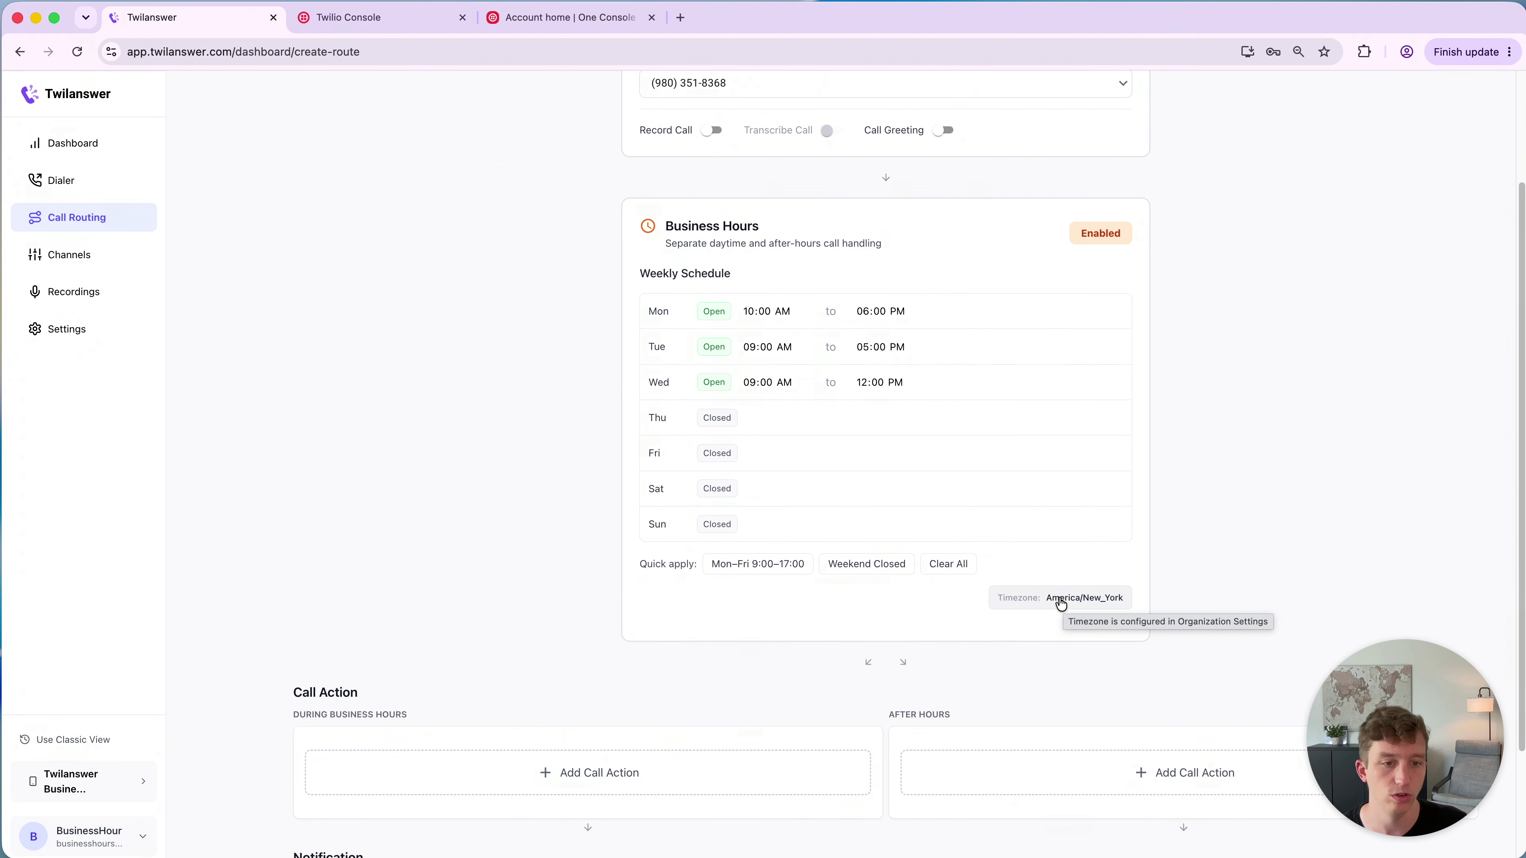
scroll(1042, 613, down, 3)
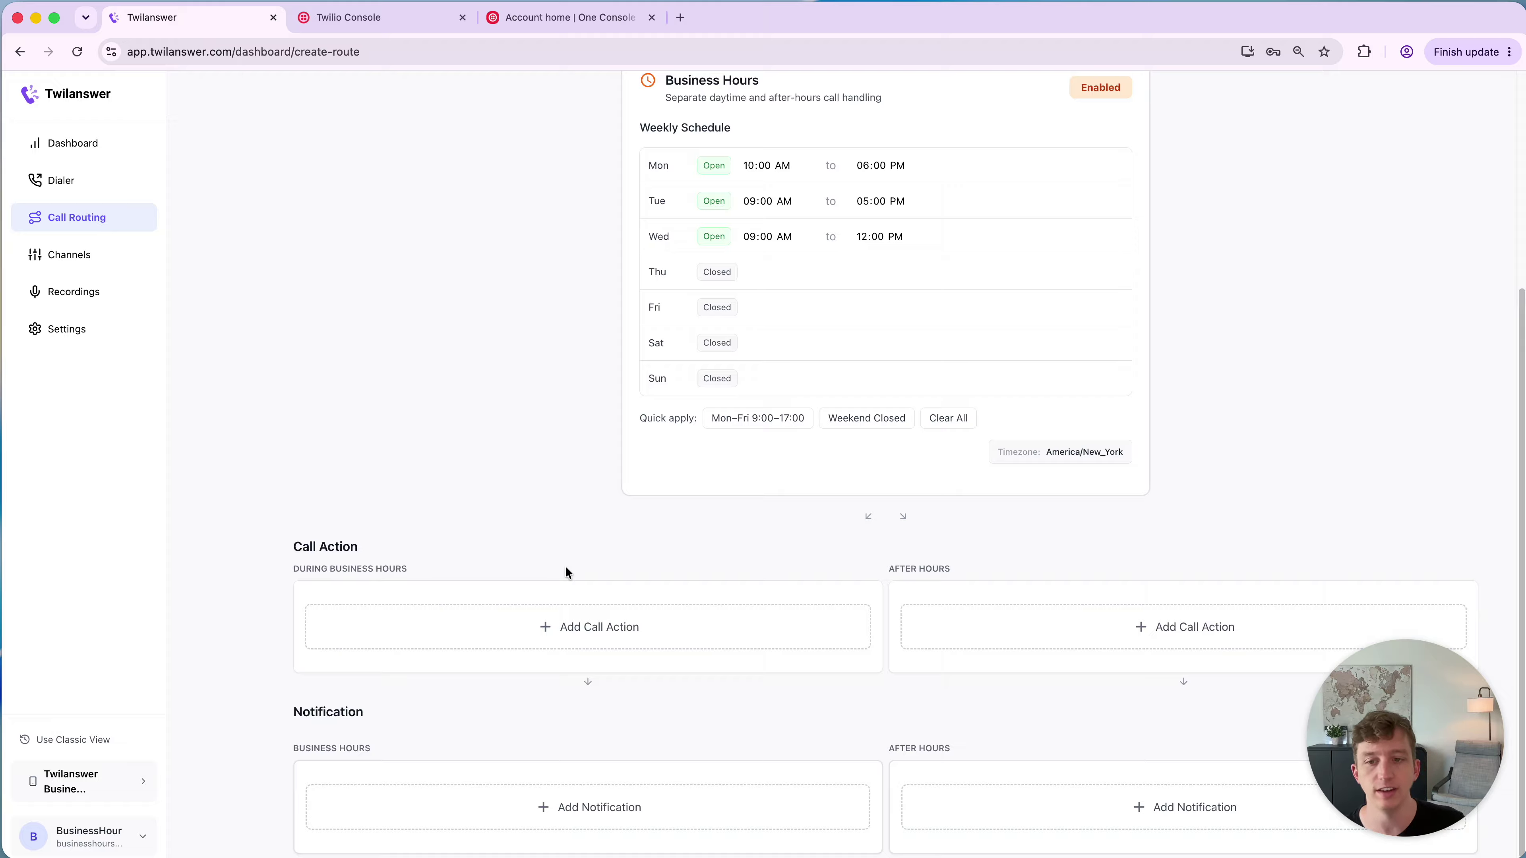
Step: Add a call action under During Business Hours to open Configure Slot
click(618, 628)
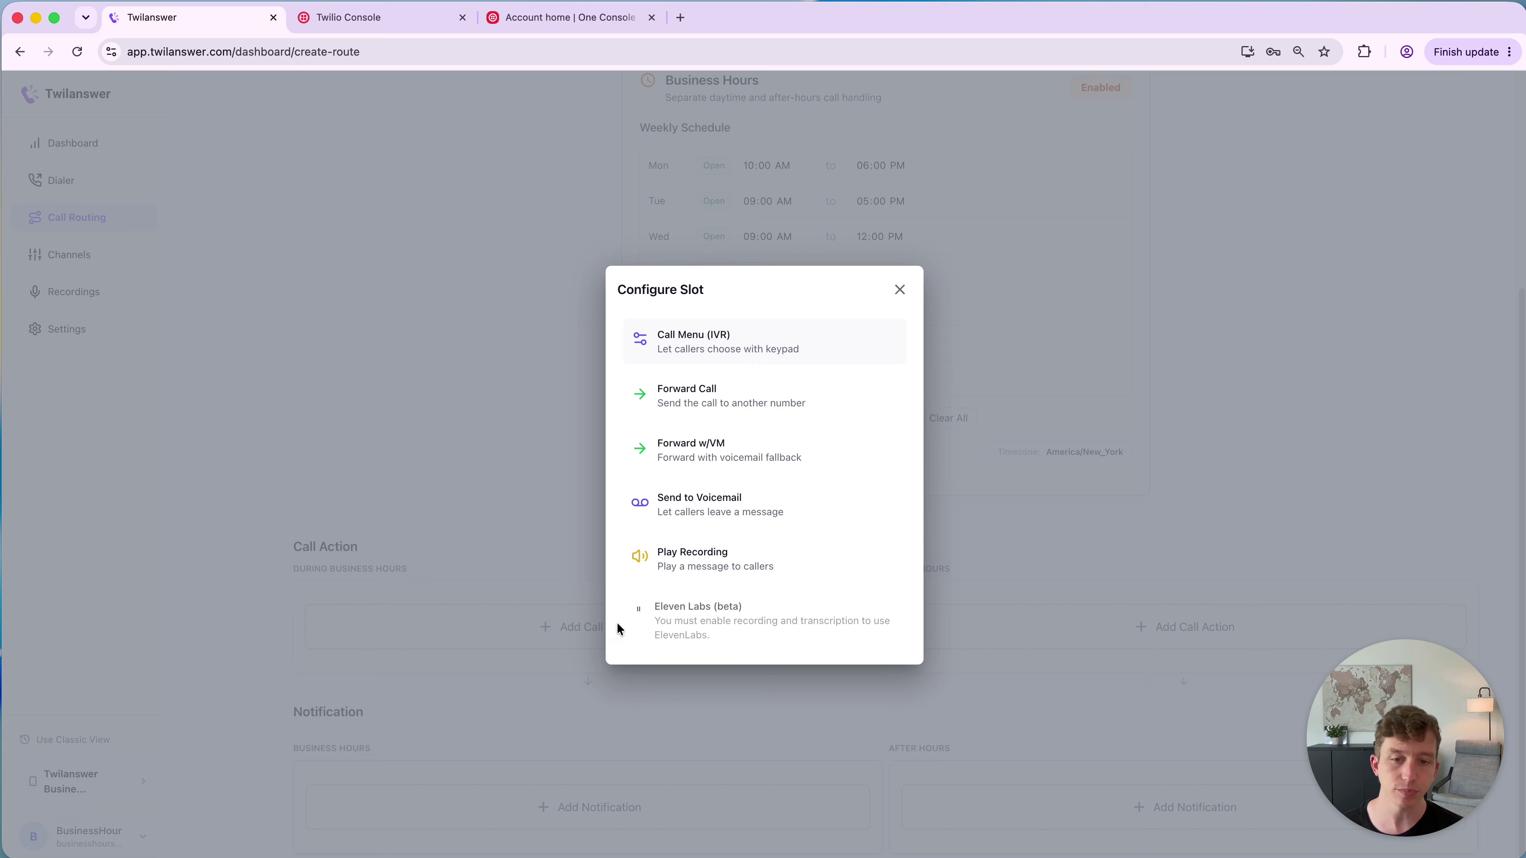
Step: Choose Forward Call for business hours and start adding a new forwarding number
click(727, 408)
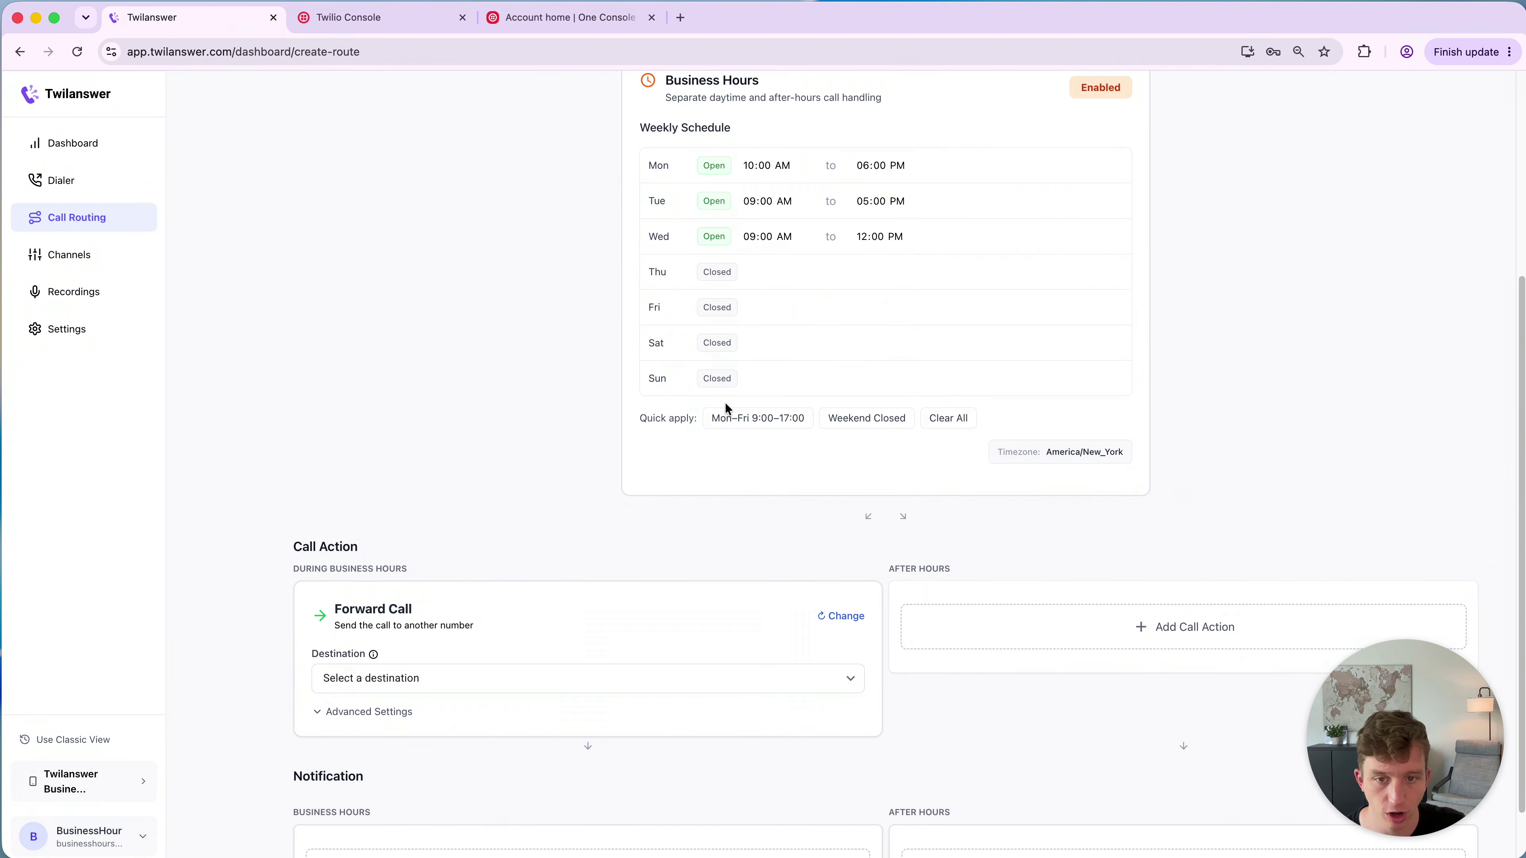
click(486, 665)
click(619, 670)
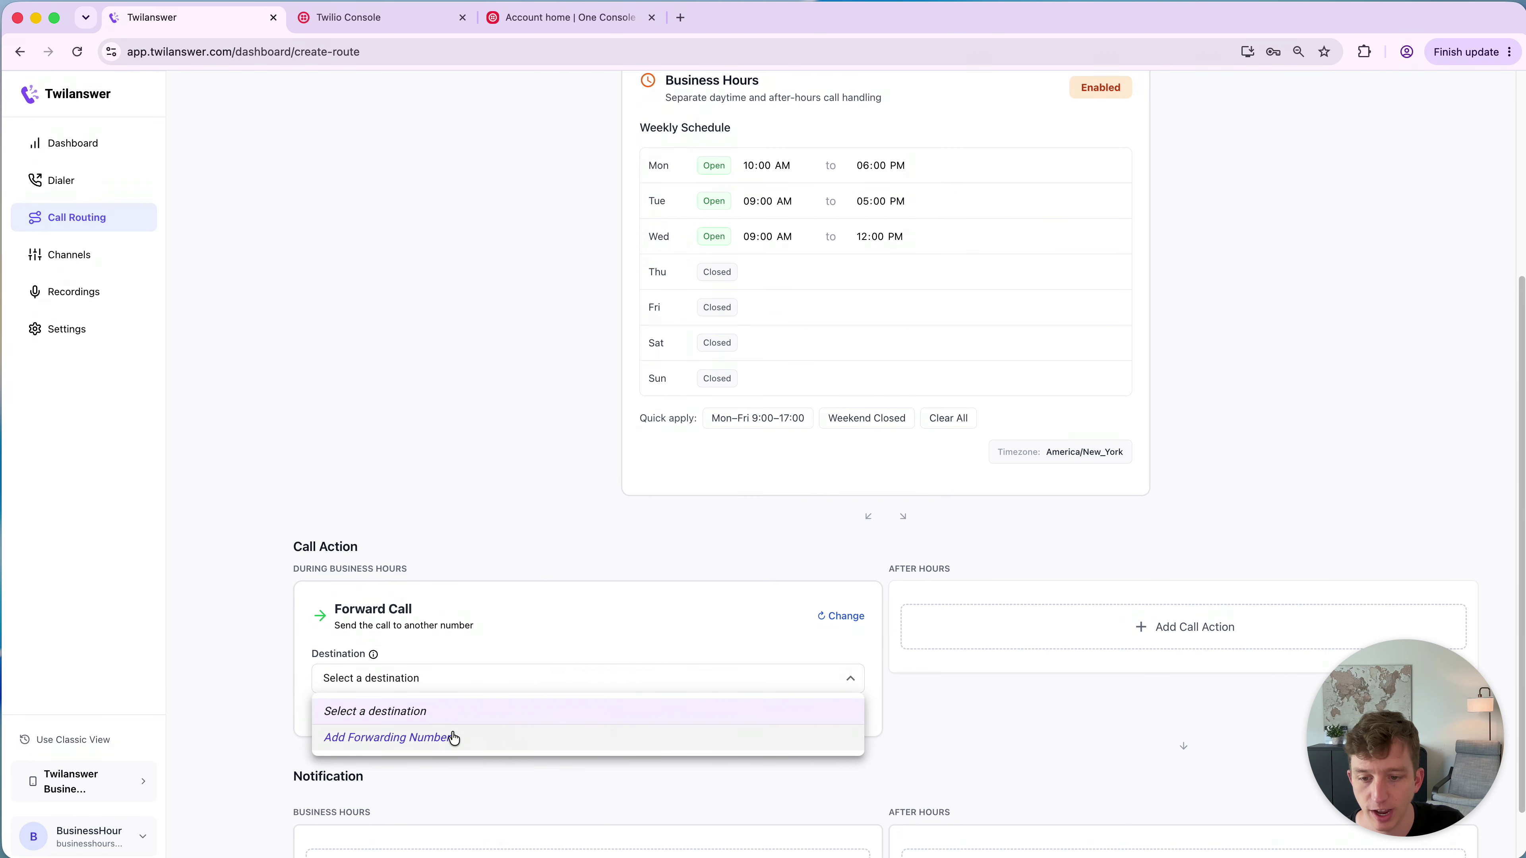
click(438, 735)
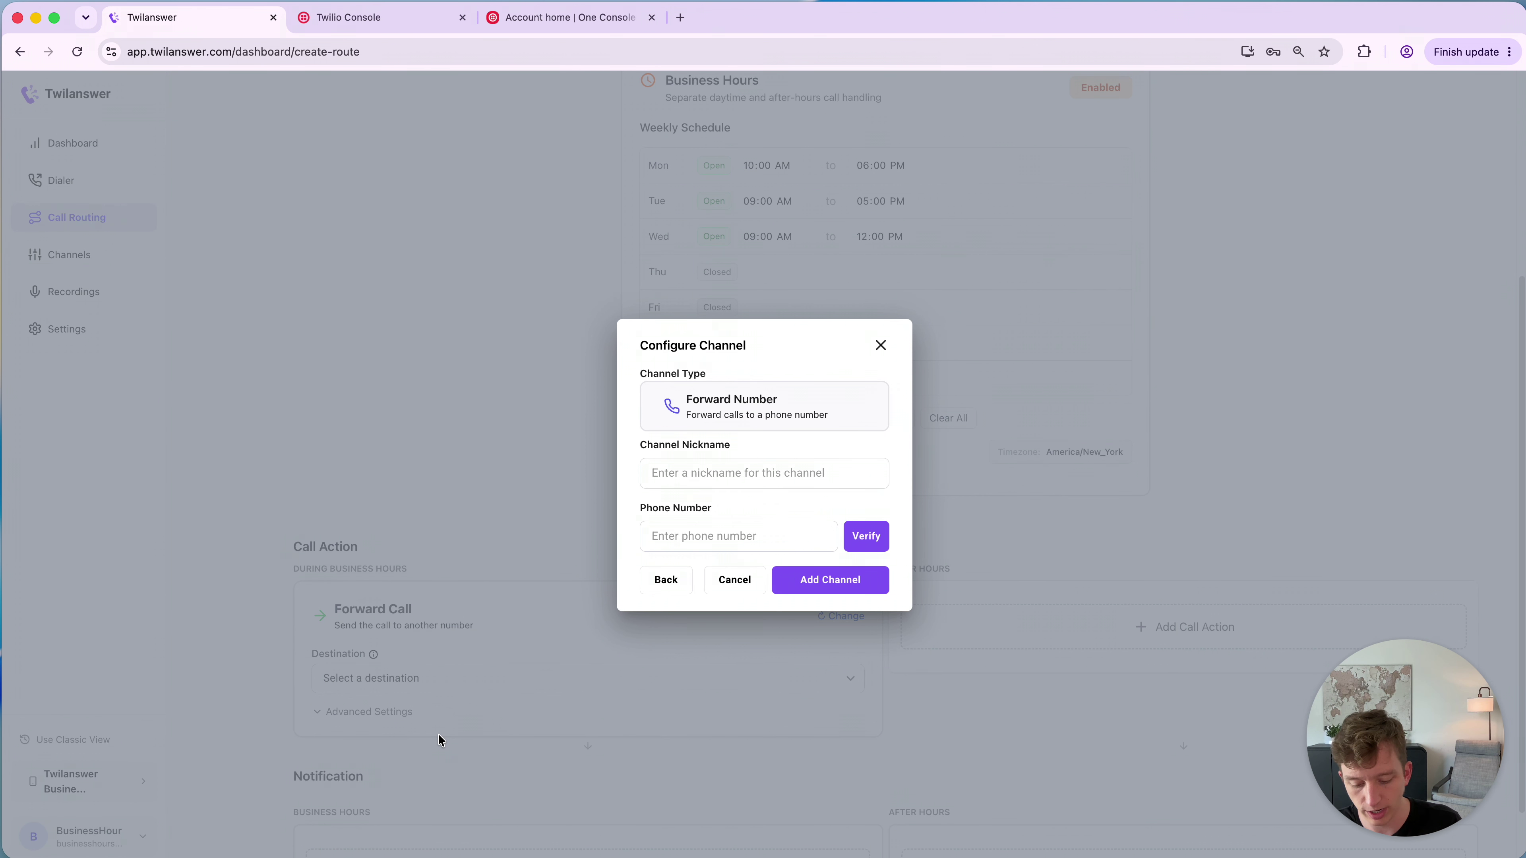
Step: Add a forwarding channel nicknamed 'Cell' with the cell number, verified by code
click(694, 485)
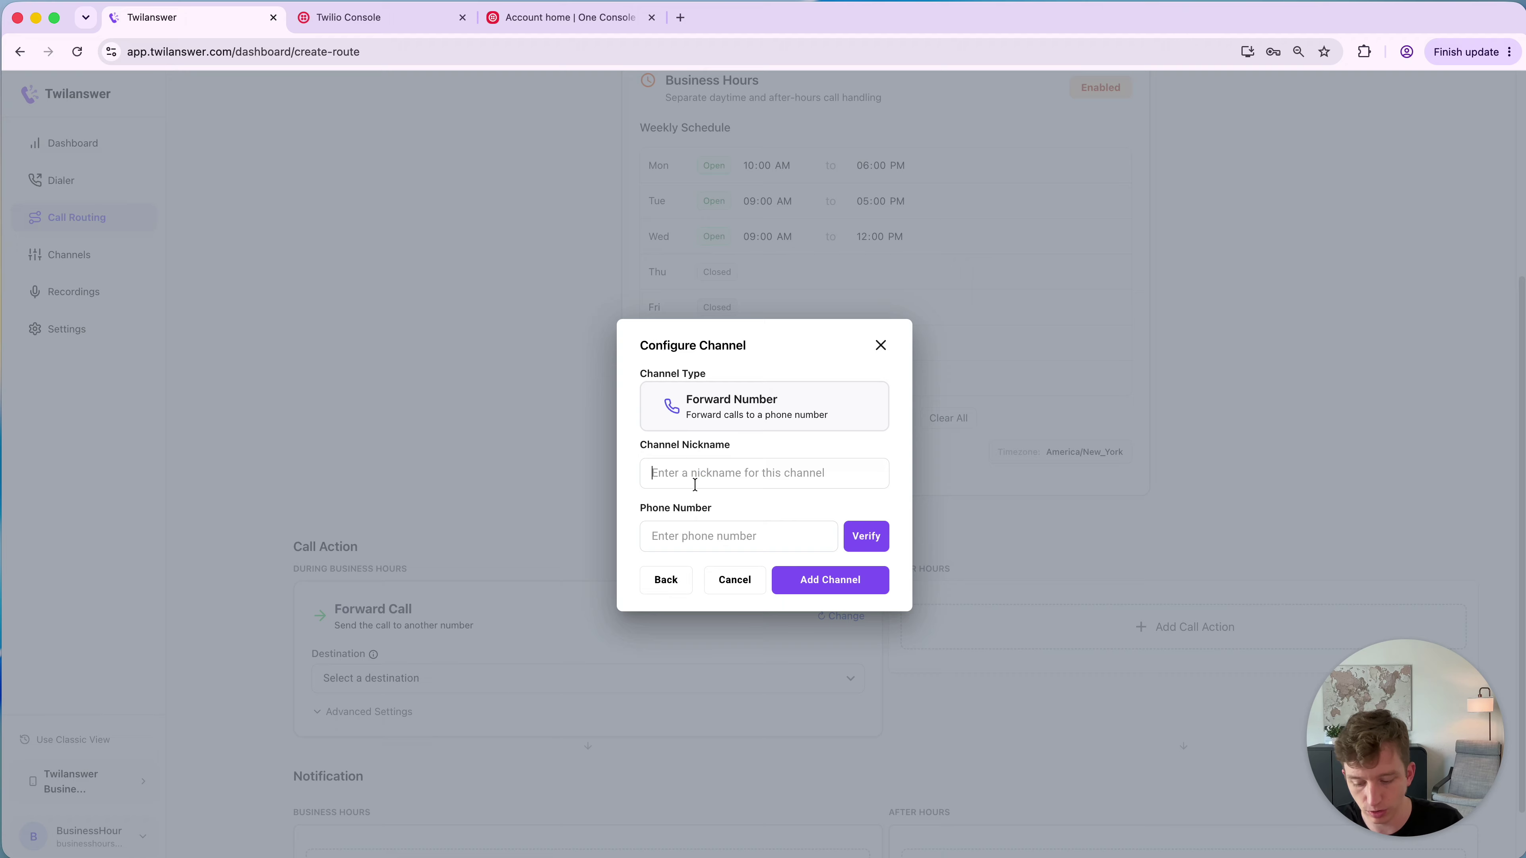
text(Cell)
key(Tab)
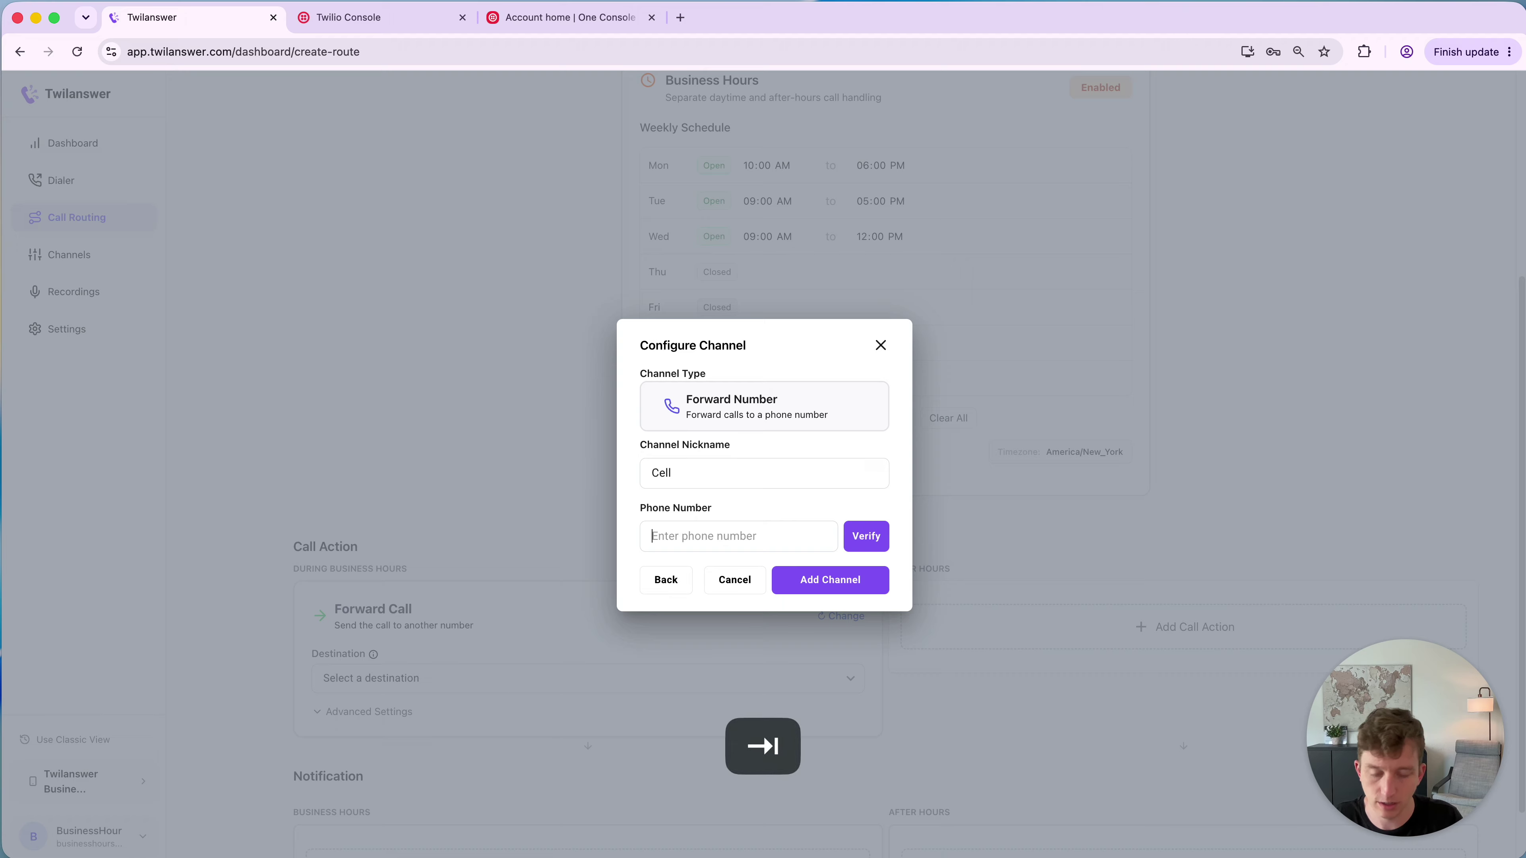
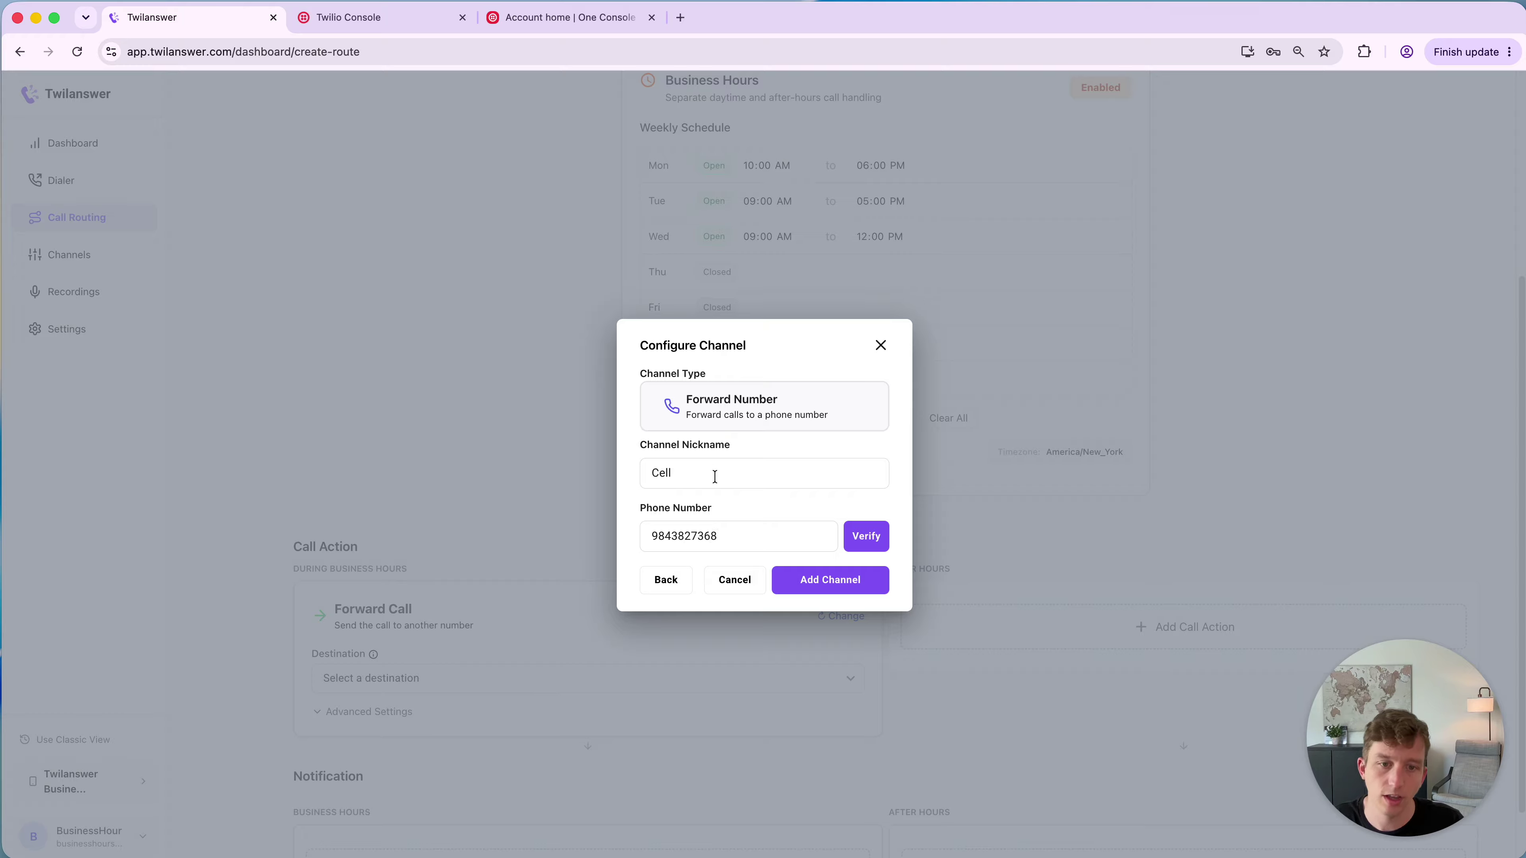
click(860, 537)
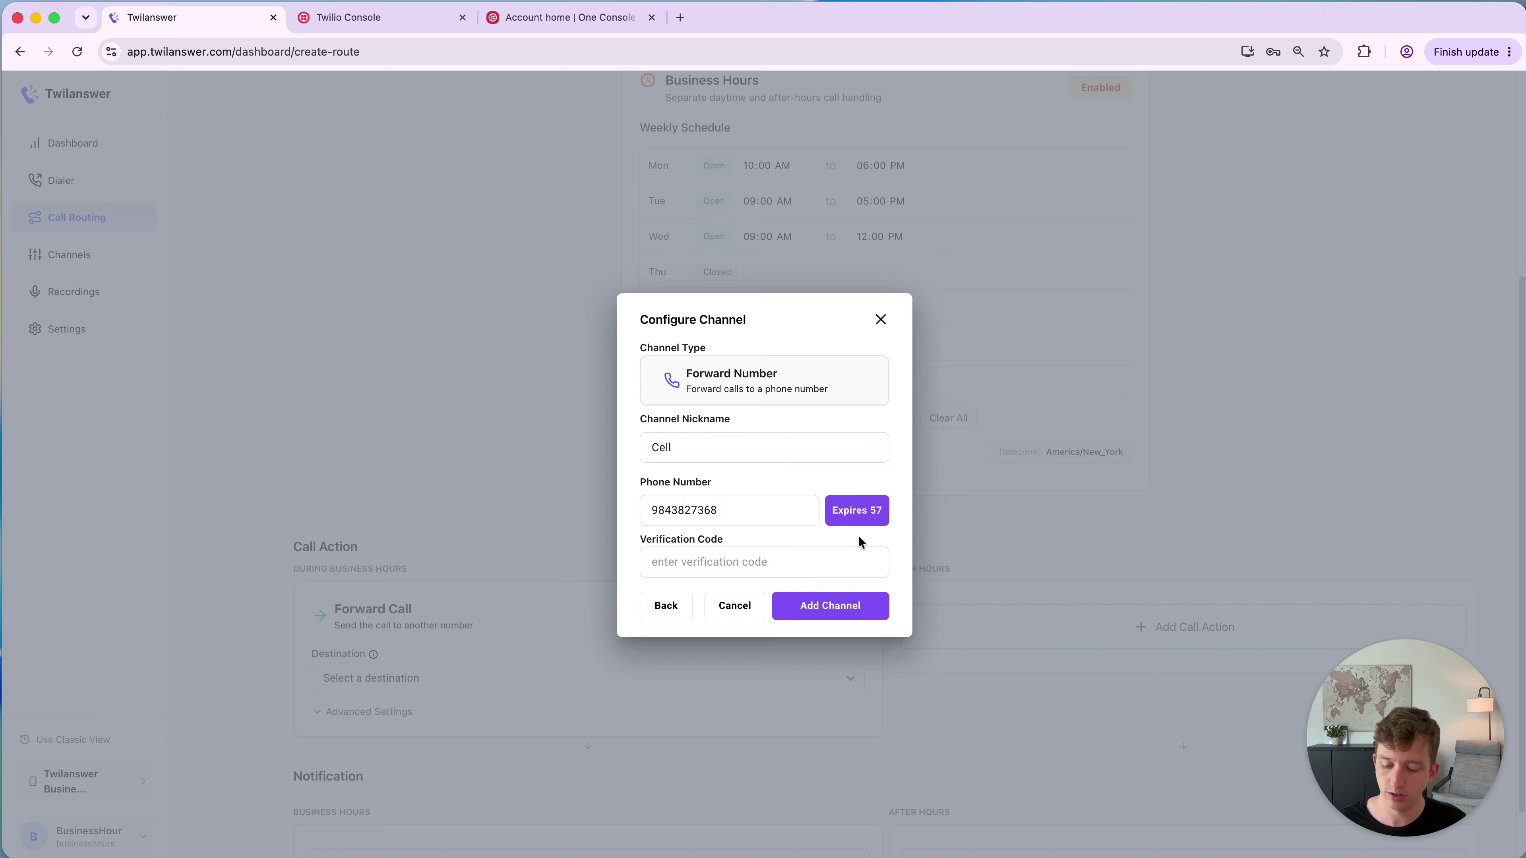
click(747, 570)
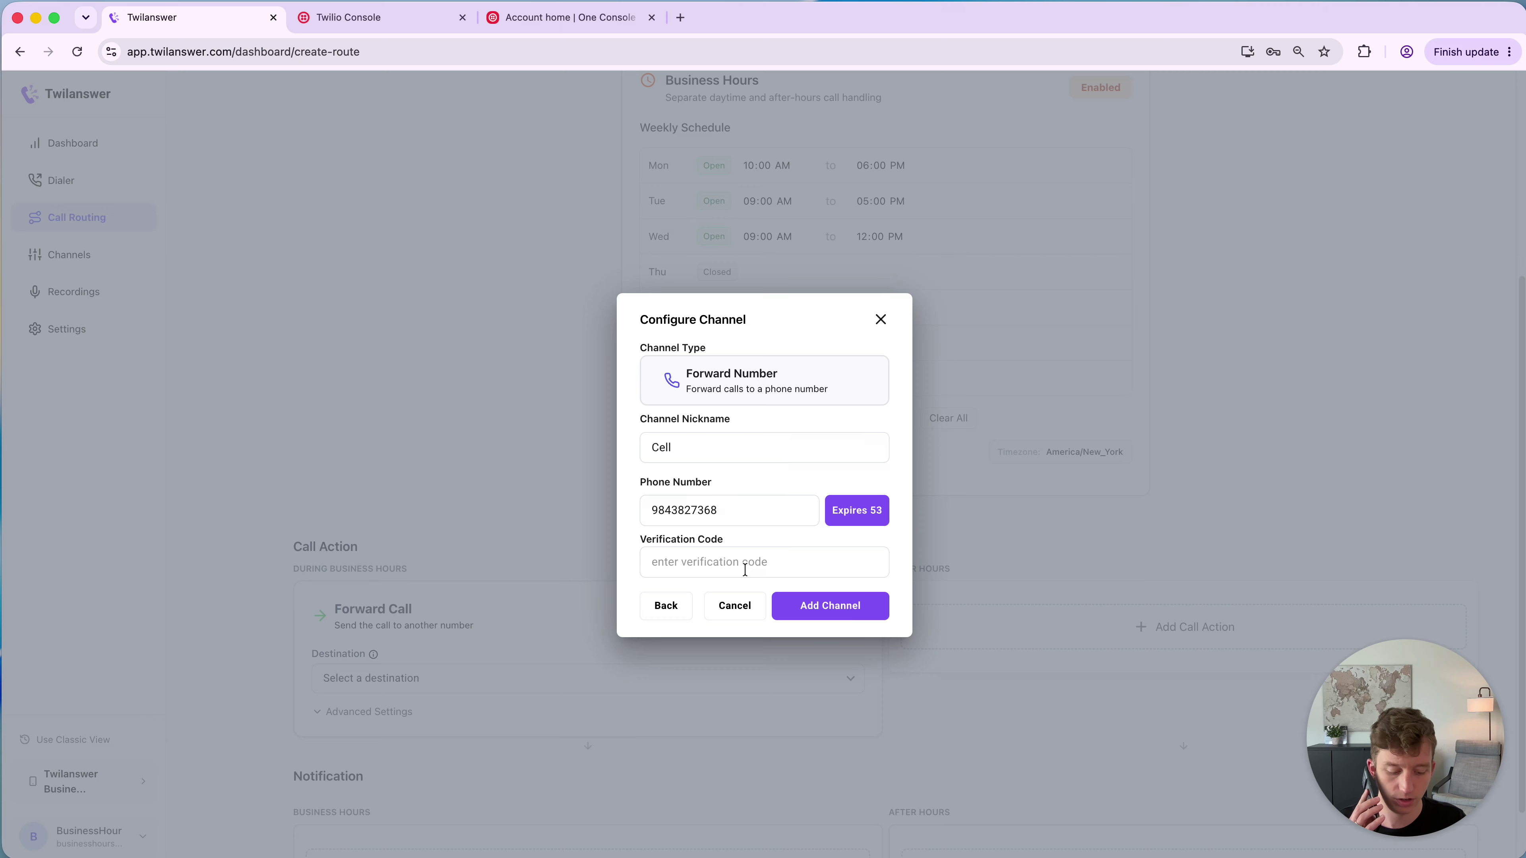
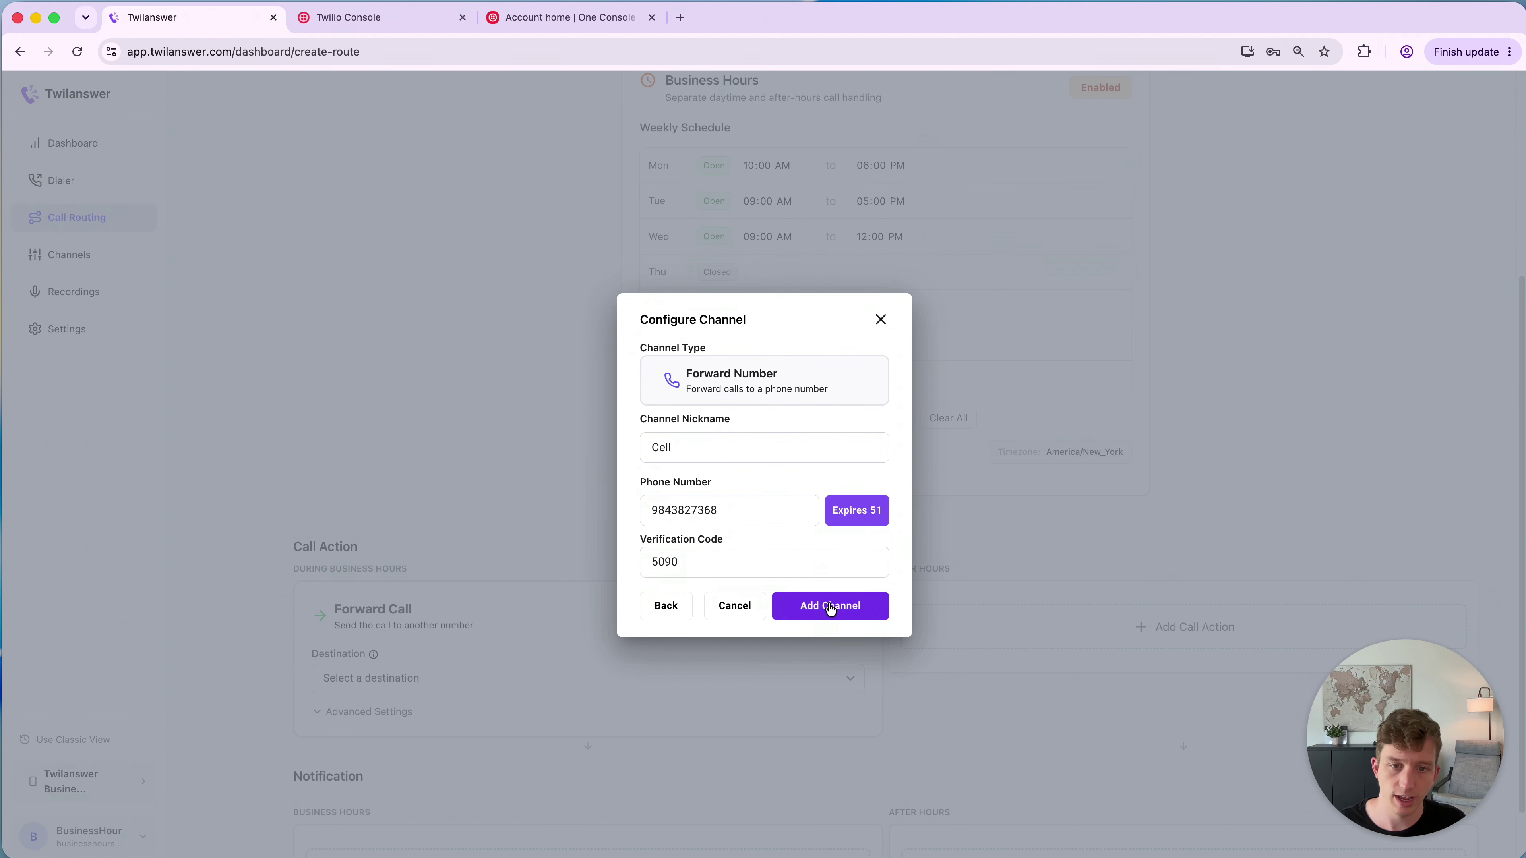
click(829, 604)
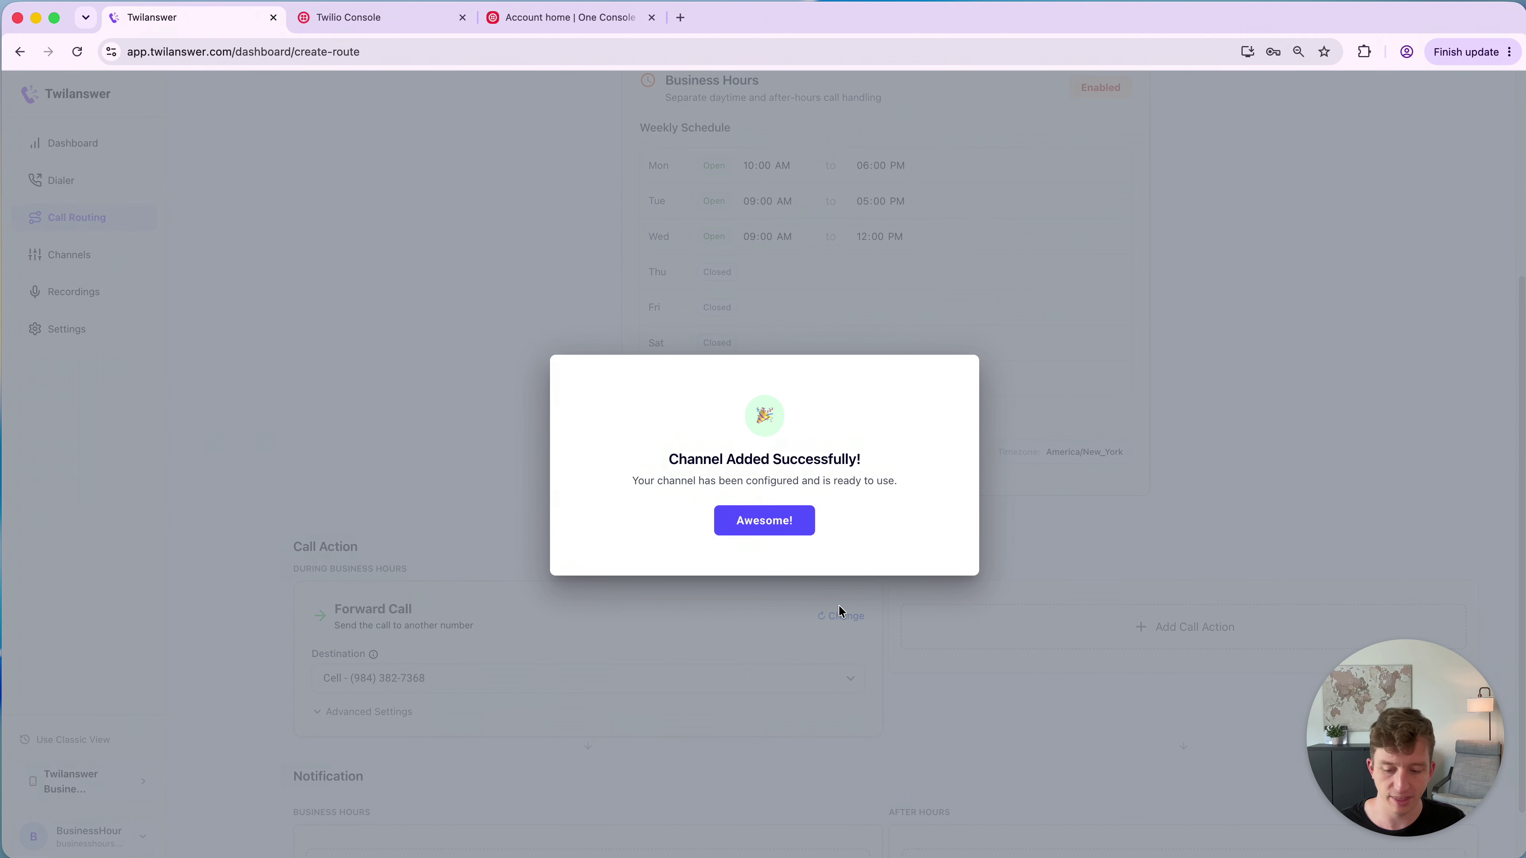
click(781, 524)
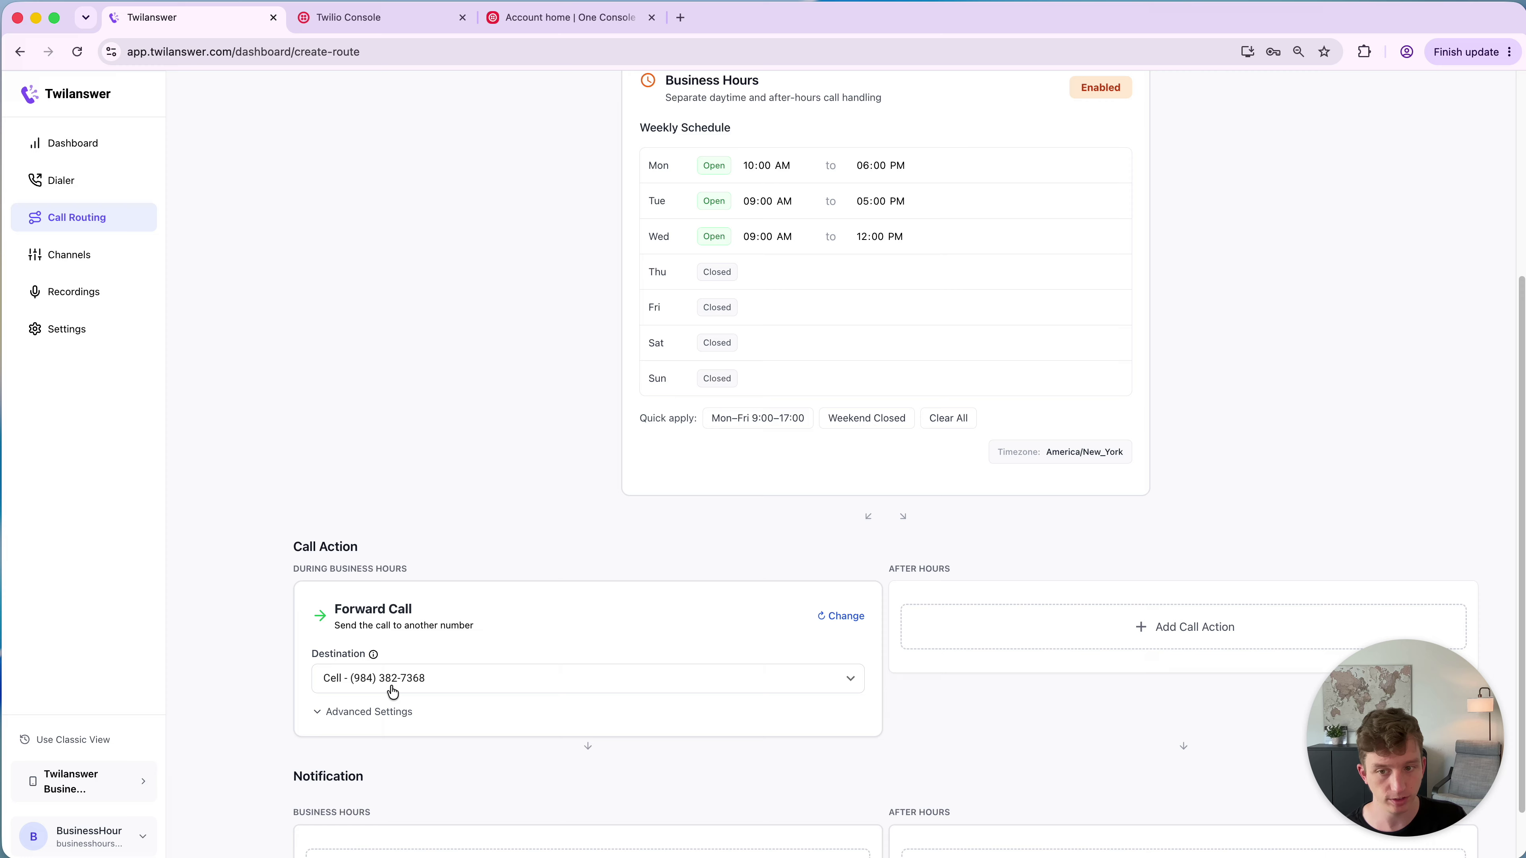
Step: Set the forwarded calls' caller ID to show the system number
click(380, 712)
click(382, 759)
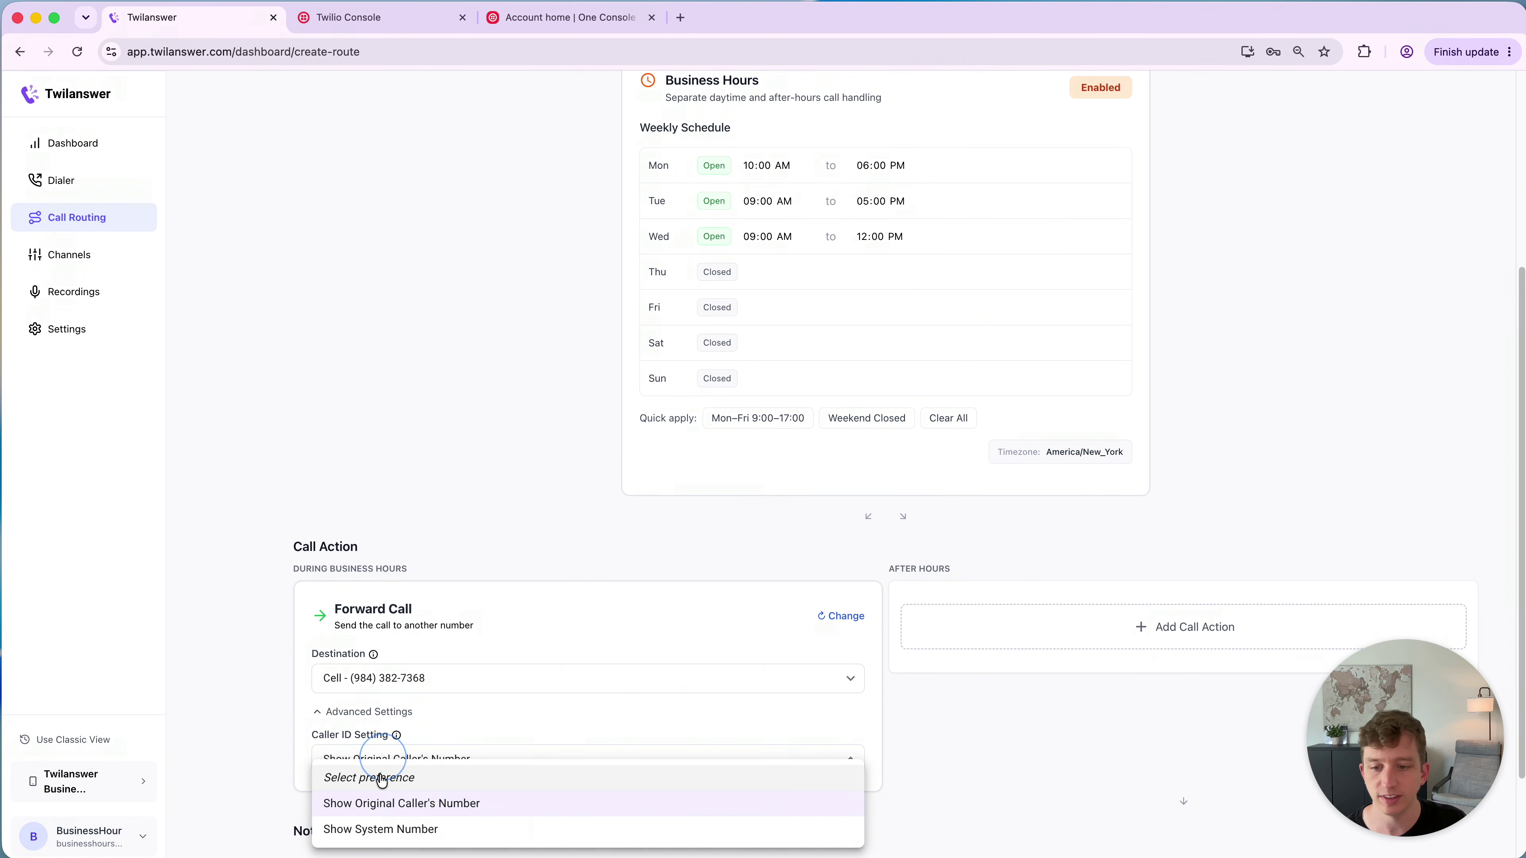
click(378, 829)
click(367, 712)
Step: Send after-hours calls to voicemail with the 'Twilanswer- After Hours Voicemail' recording, previewing it
click(1059, 632)
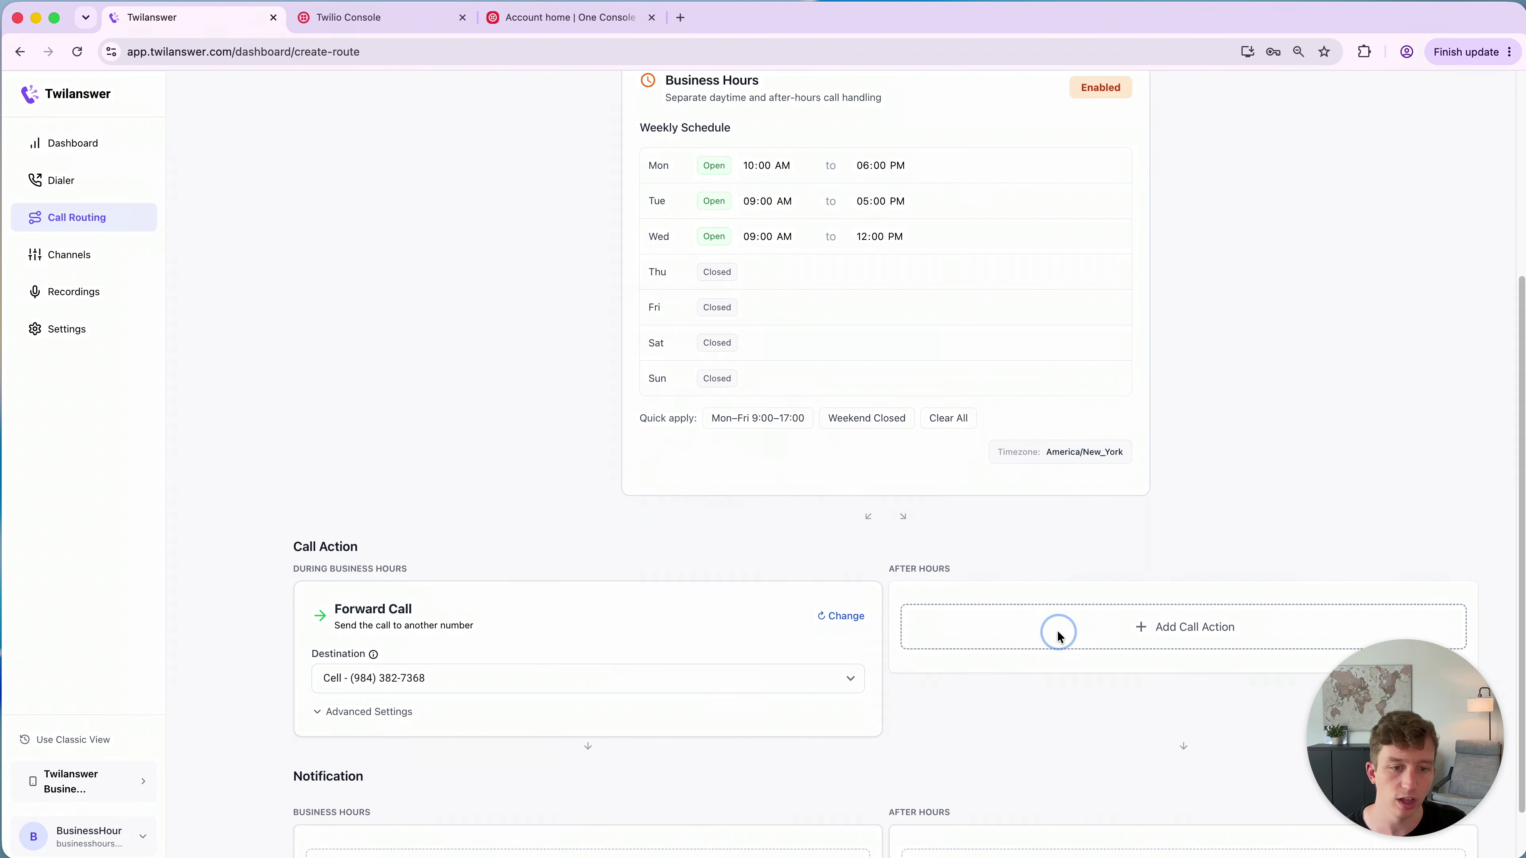
click(725, 525)
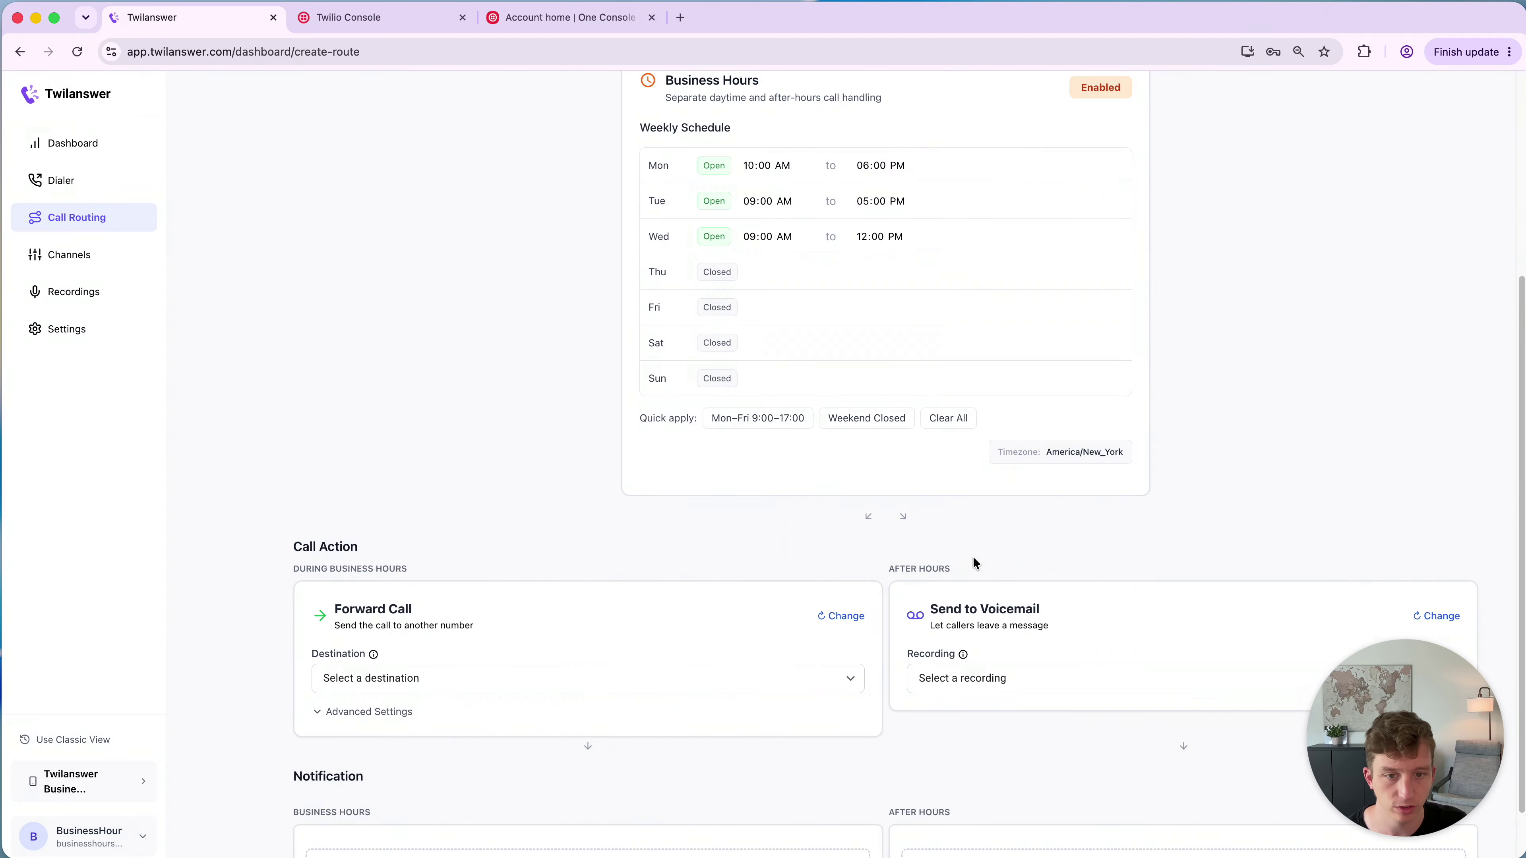
scroll(973, 562, down, 1)
click(992, 619)
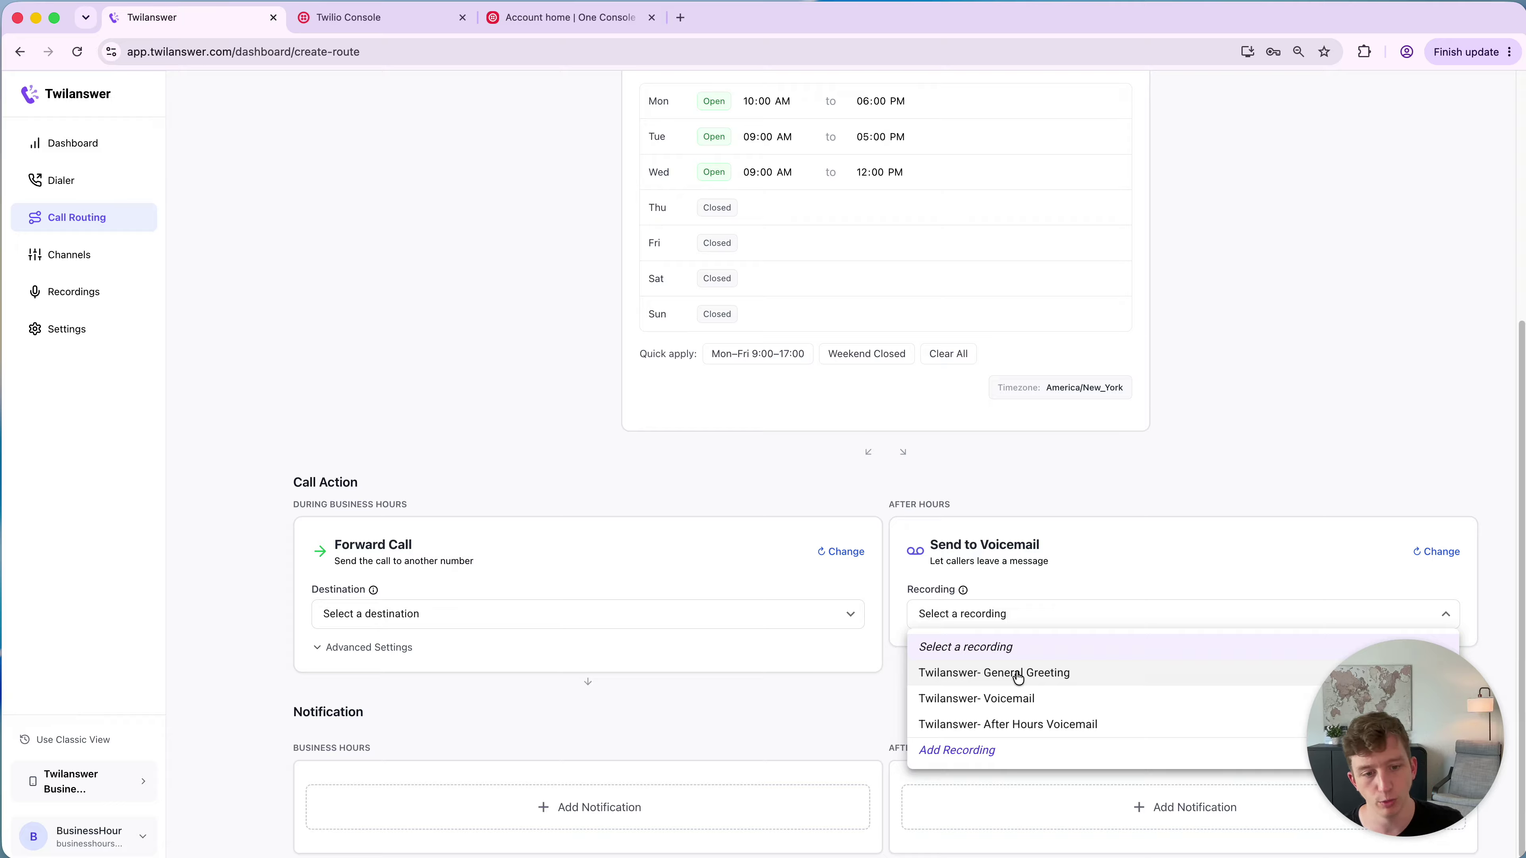
click(1024, 725)
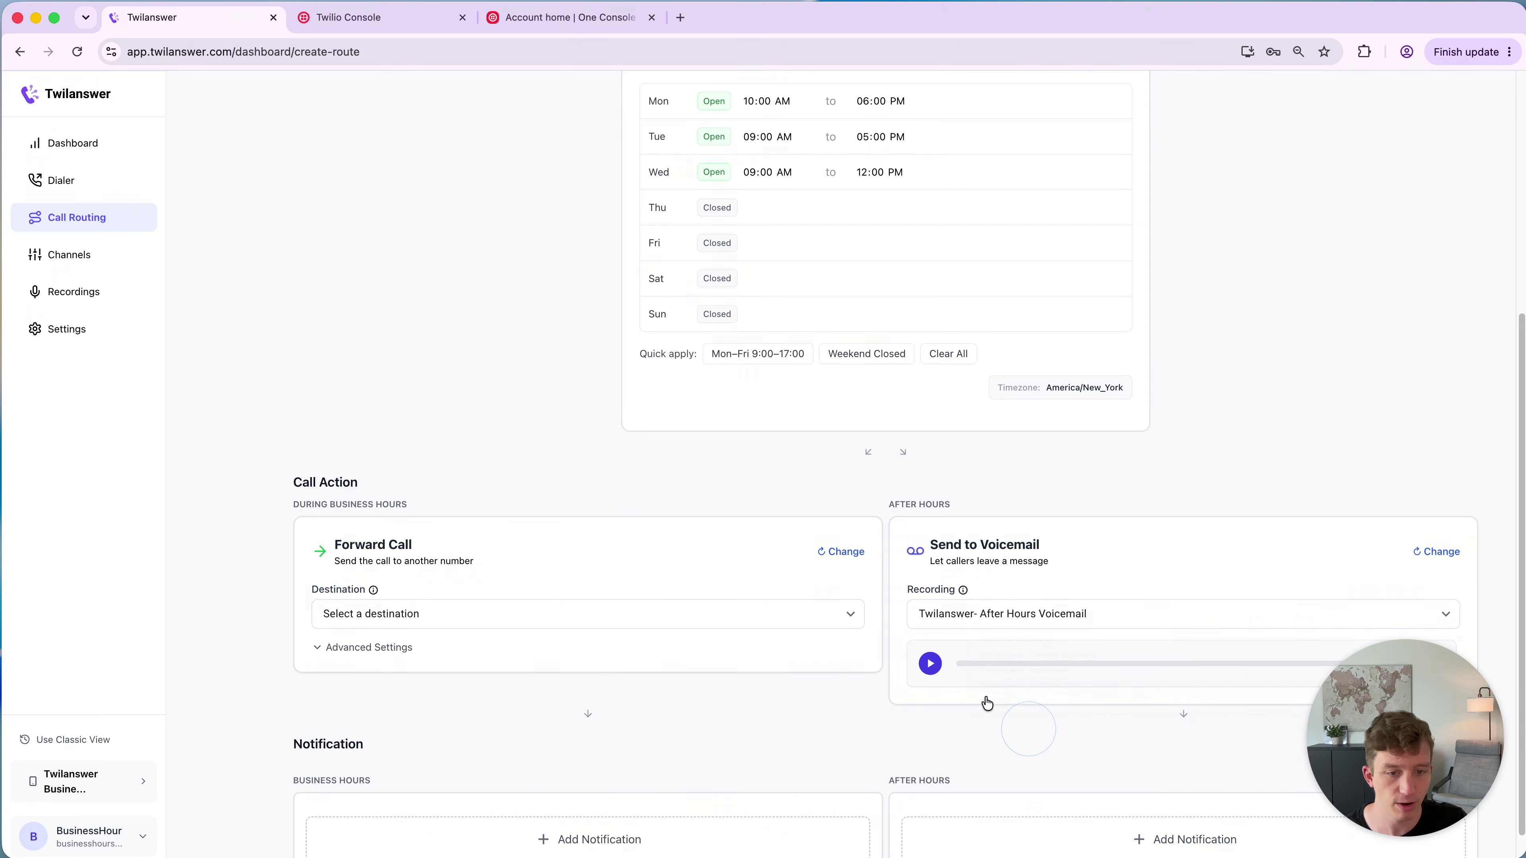
click(940, 673)
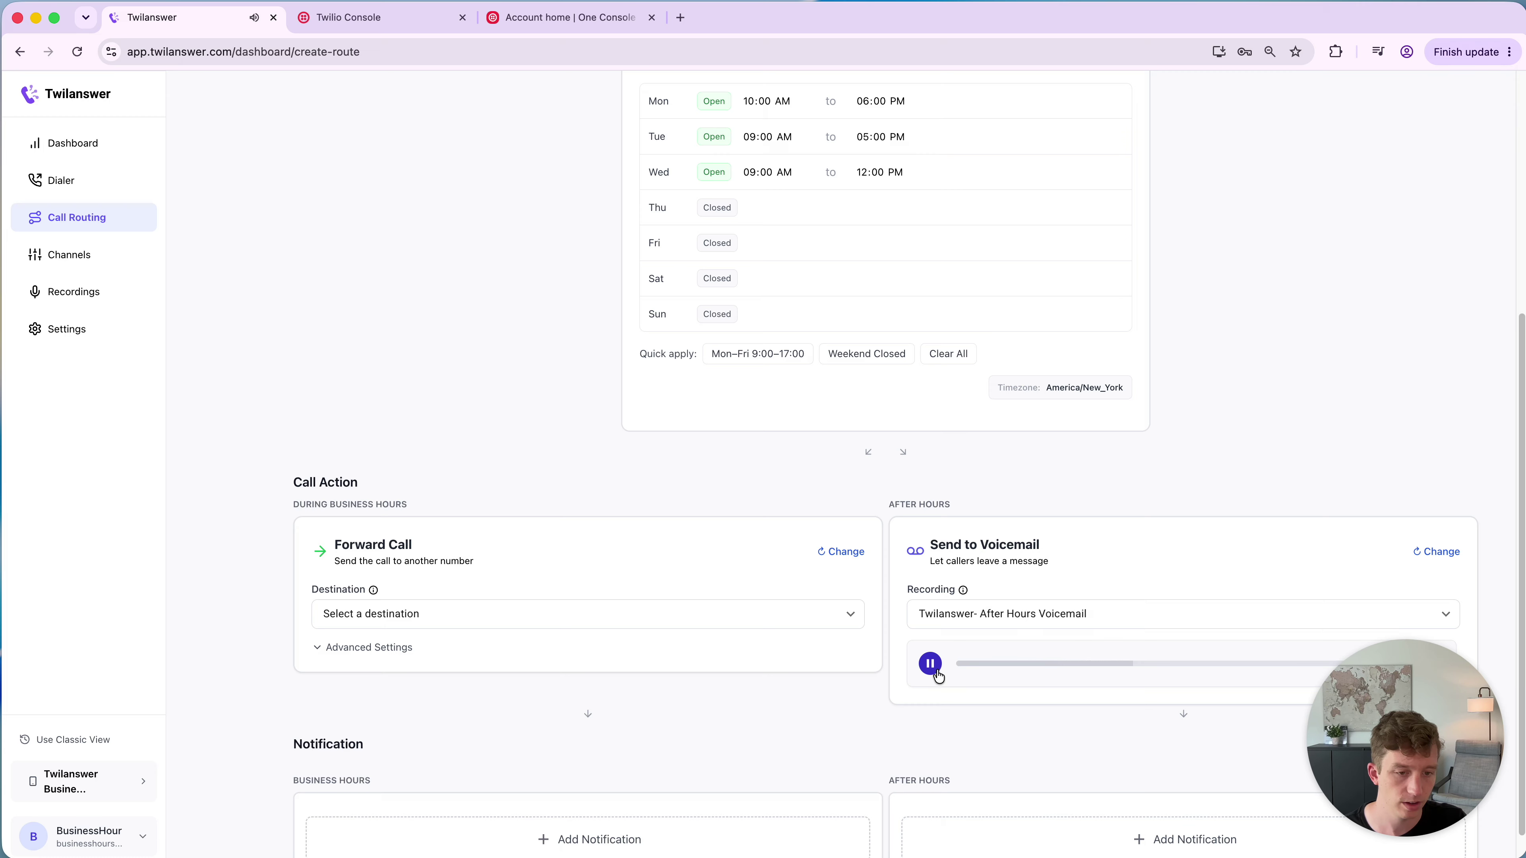
click(961, 613)
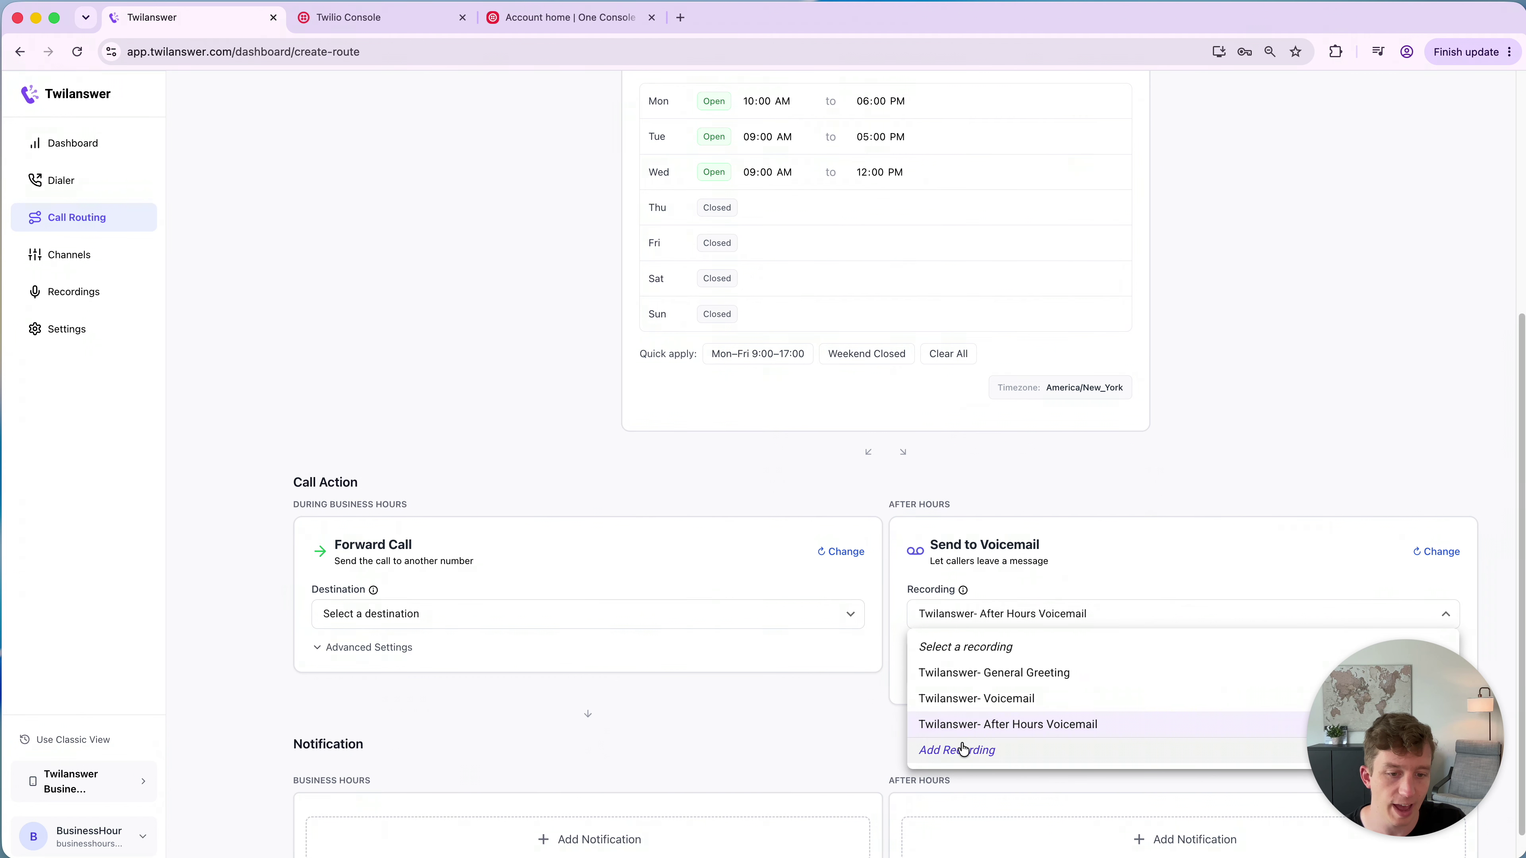
click(973, 751)
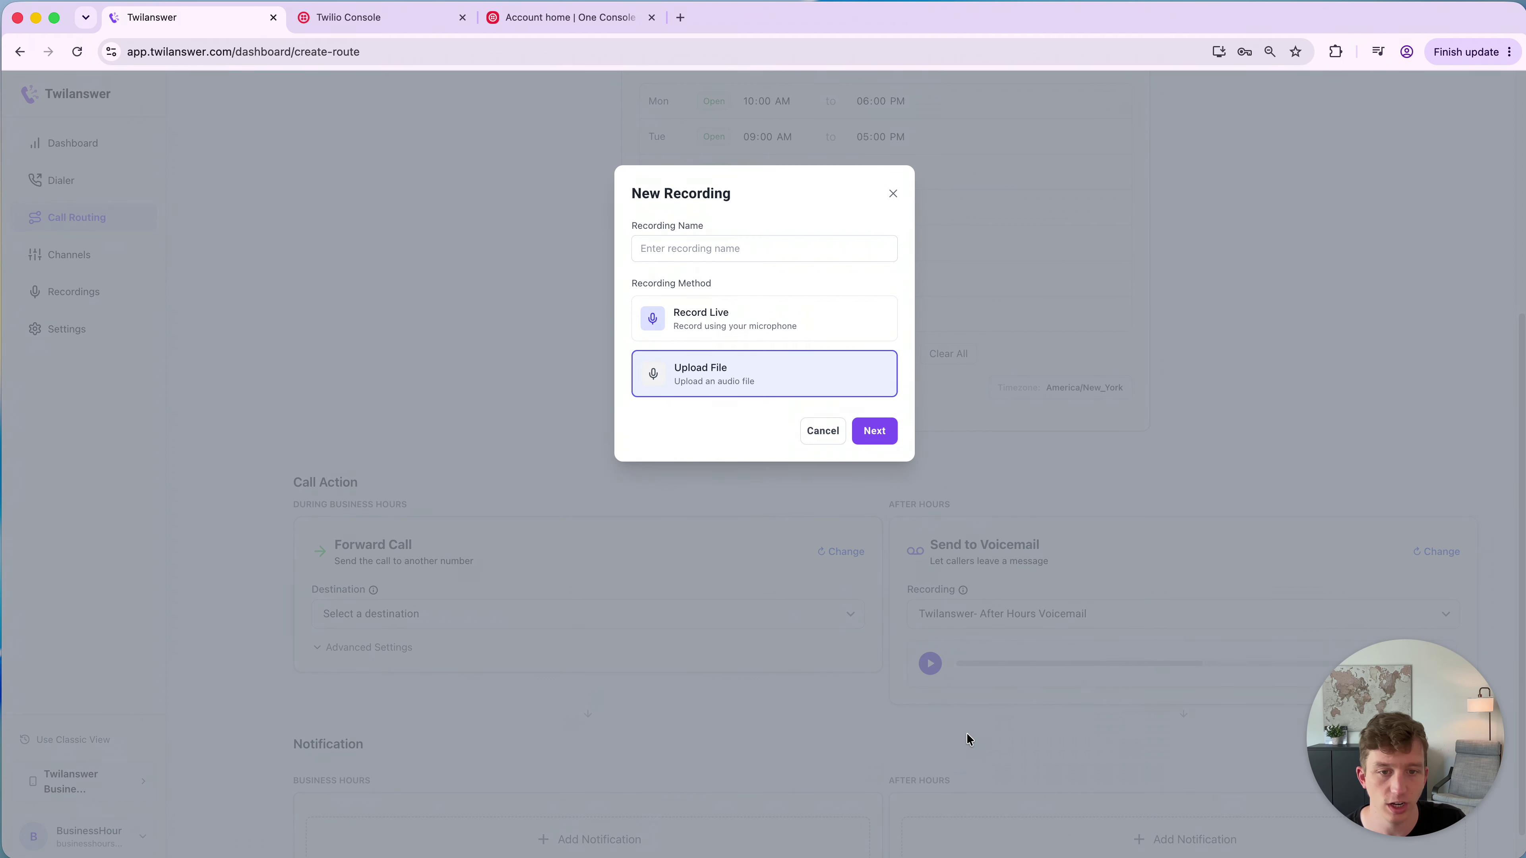
Step: Close the New Recording dialog unsaved and start adding a business-hours notification
click(748, 335)
click(743, 389)
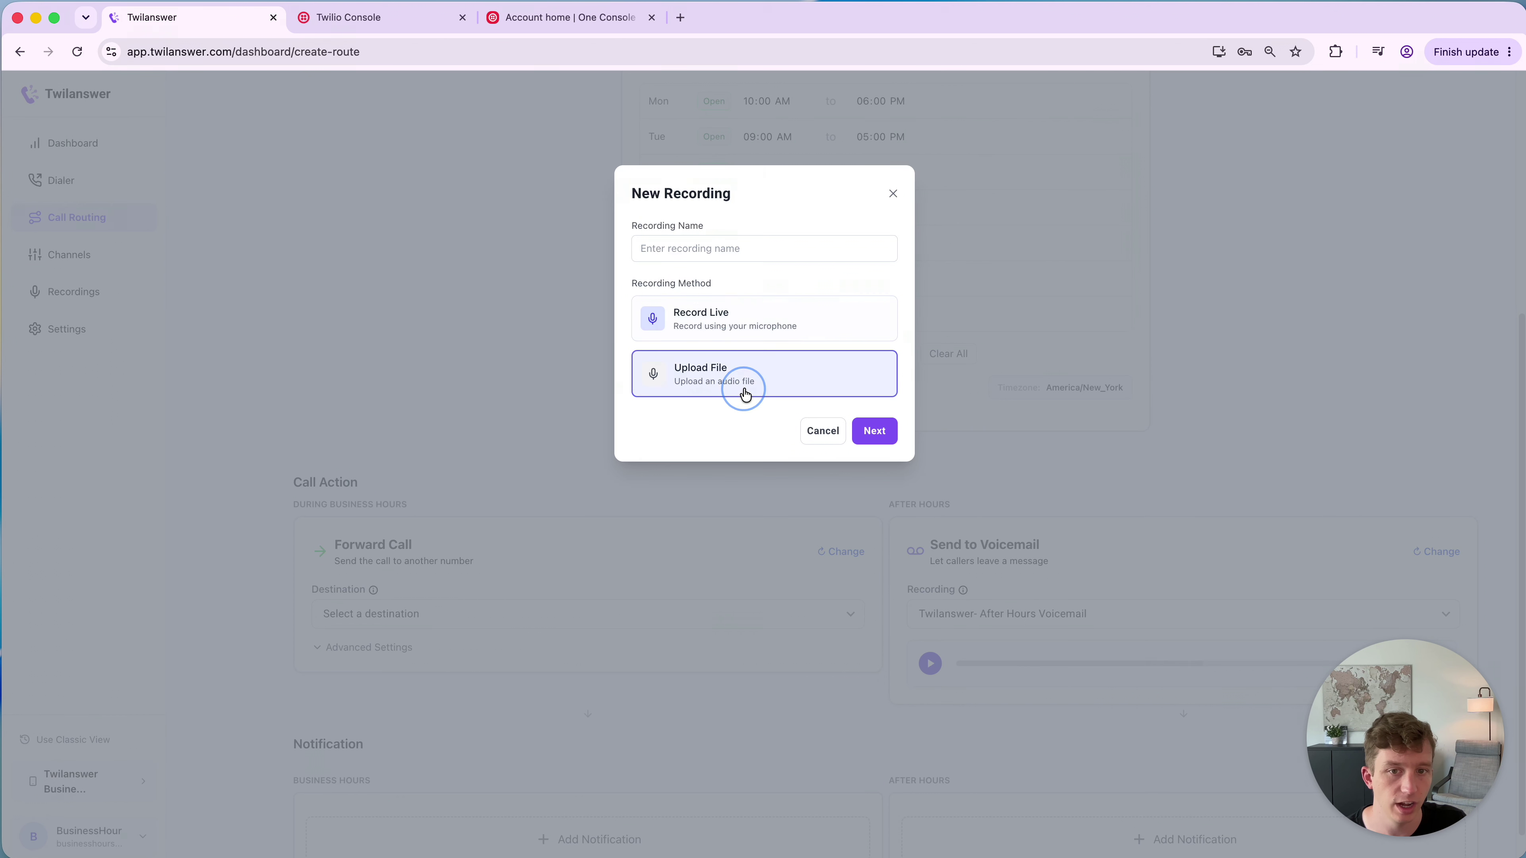
click(893, 194)
scroll(1092, 629, down, 1)
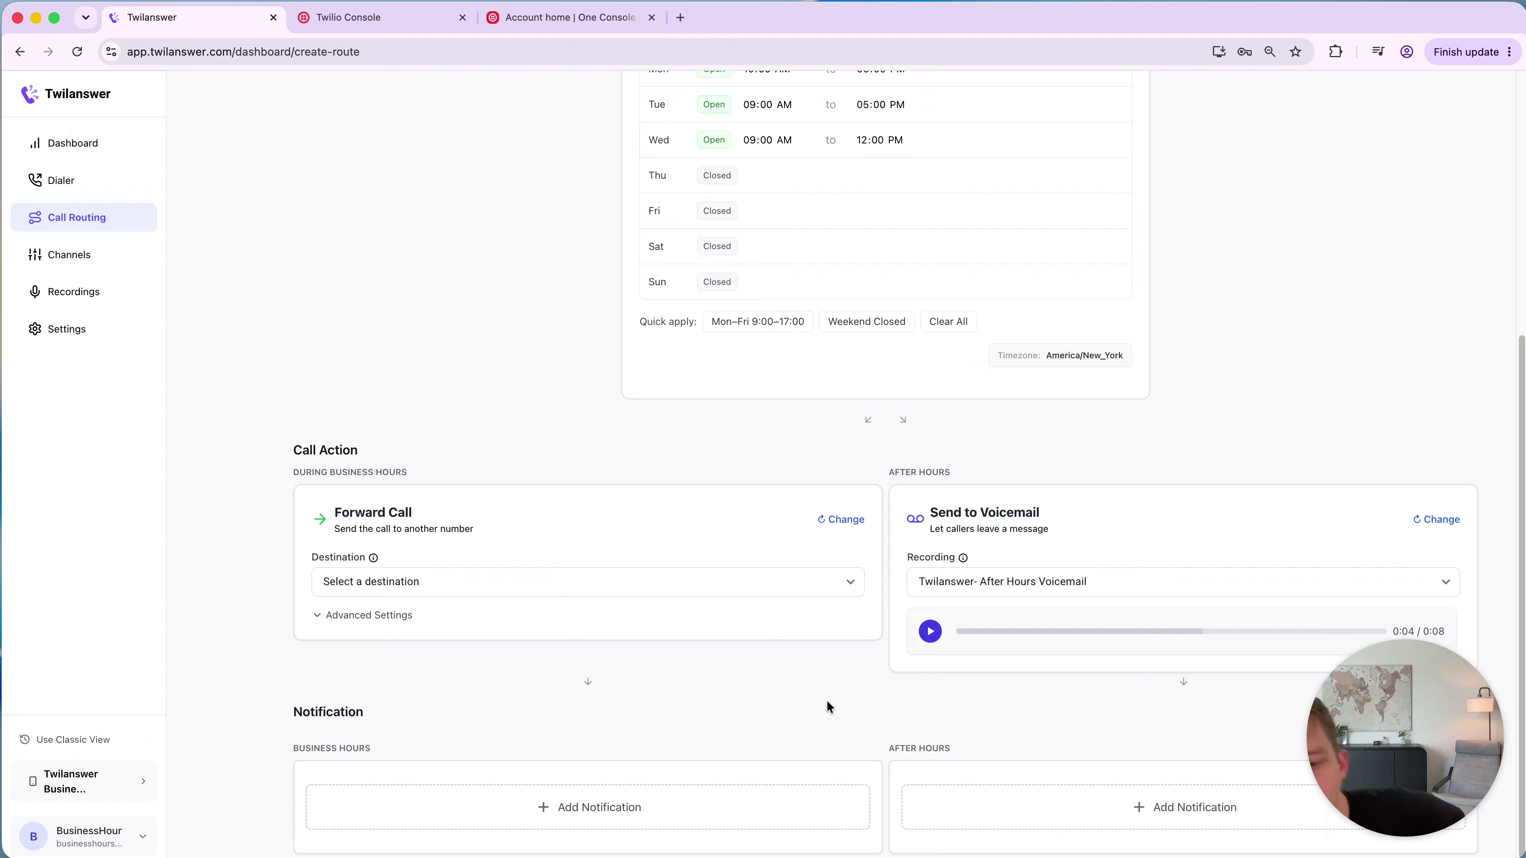
click(663, 813)
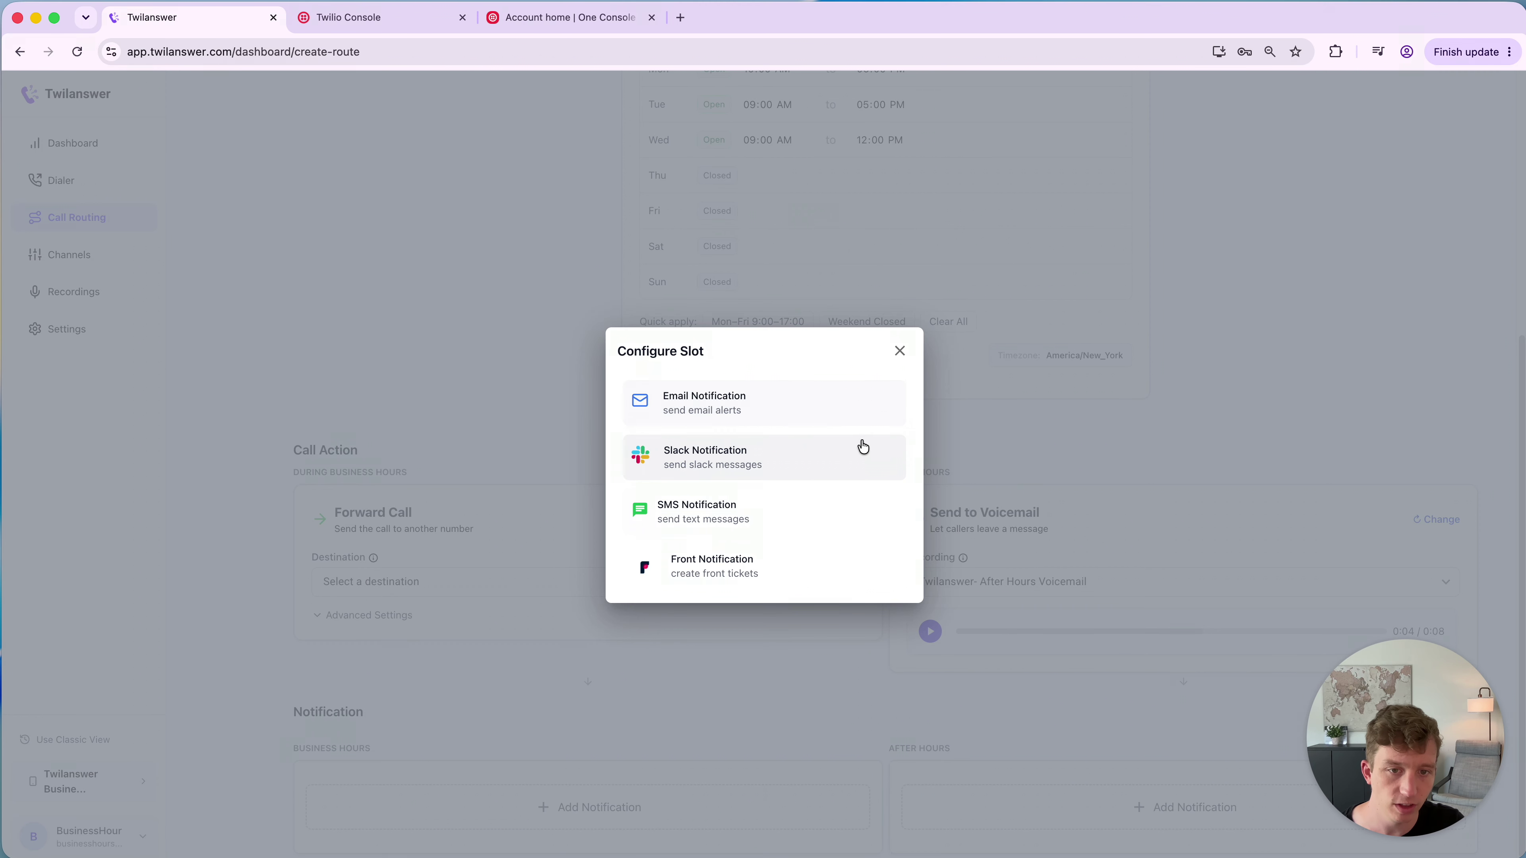
Step: Dismiss the notification type chooser so neither period gets a notification
click(899, 354)
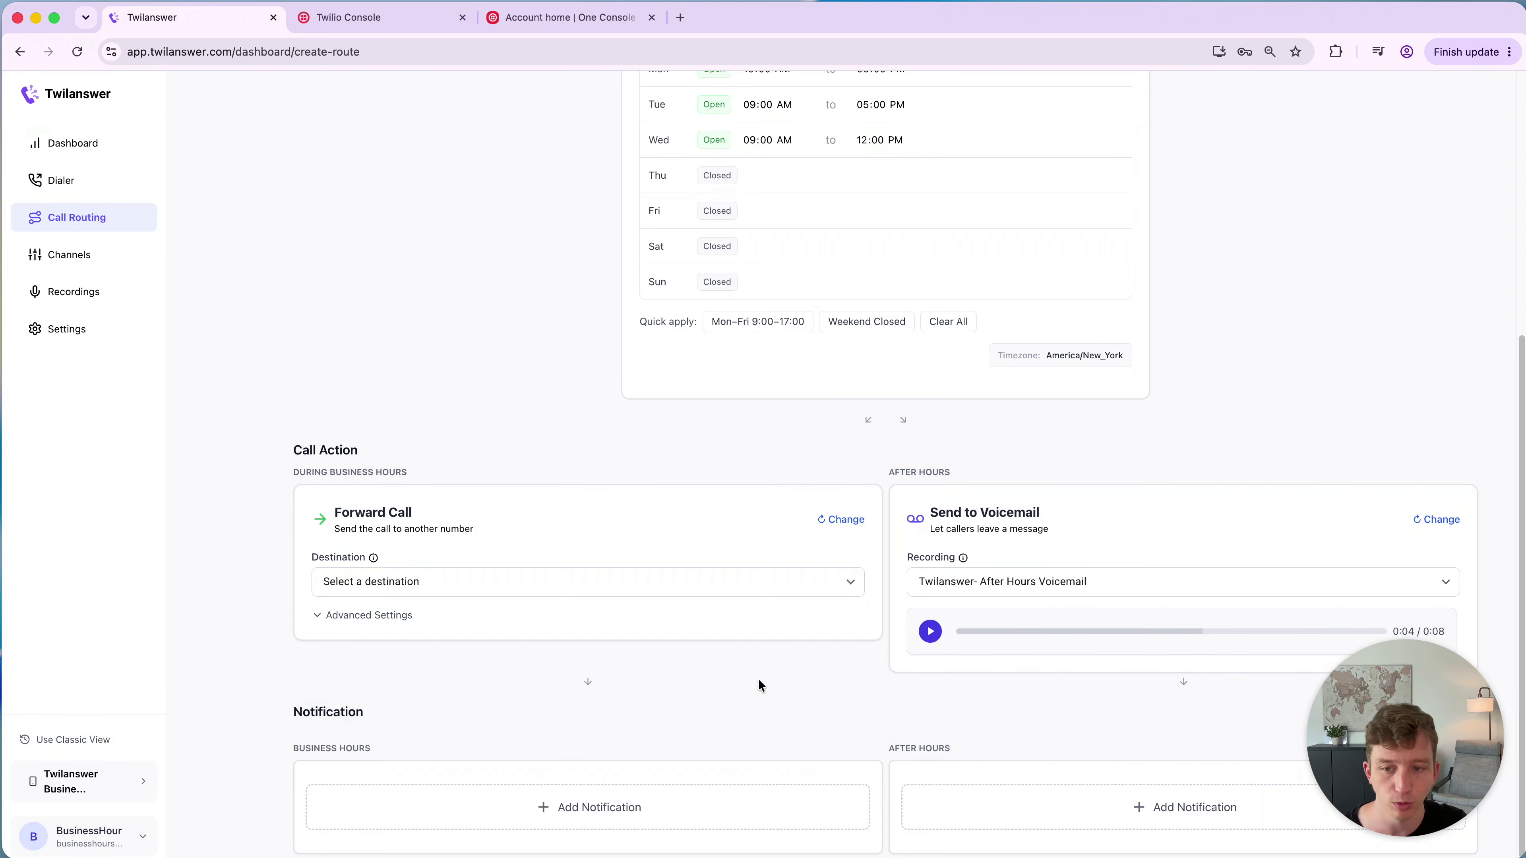
click(528, 583)
Step: Forward business-hours calls to the verified cell number, save Route 1, and review its schedule
click(460, 641)
scroll(677, 505, up, 6)
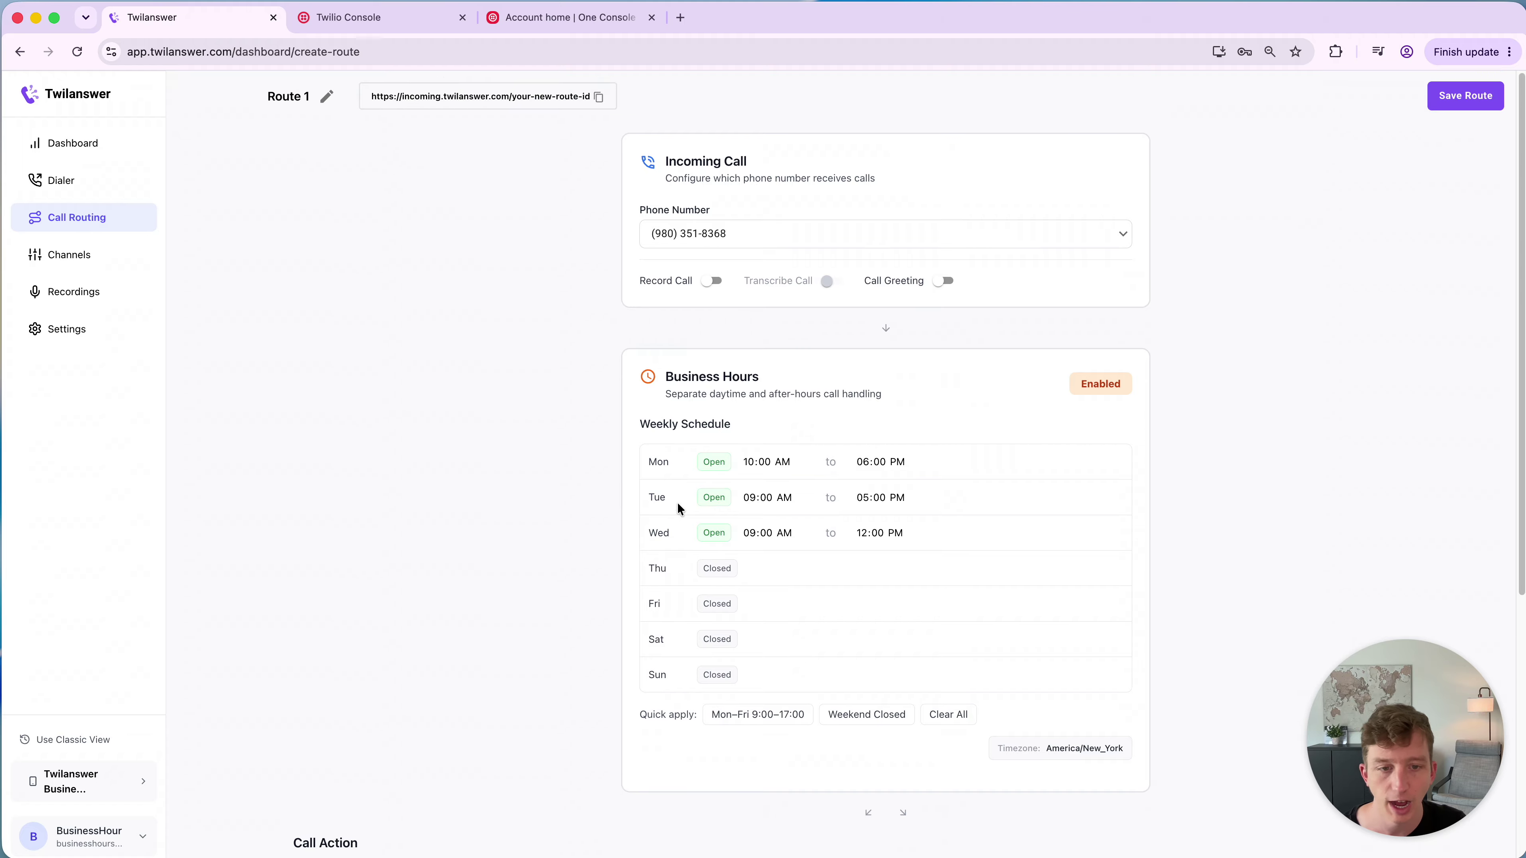
click(1466, 95)
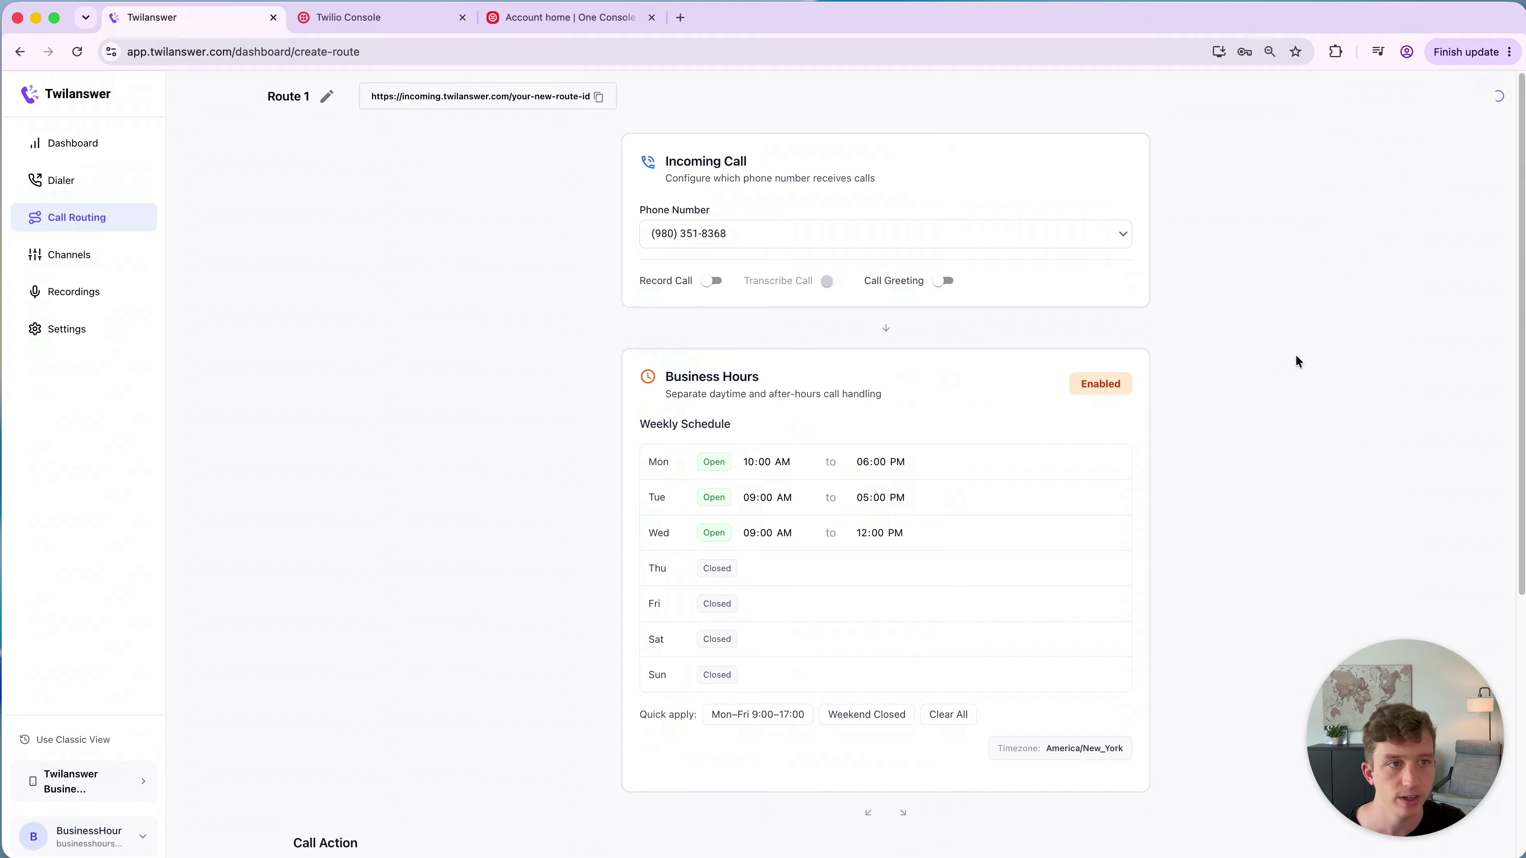
scroll(1295, 357, down, 7)
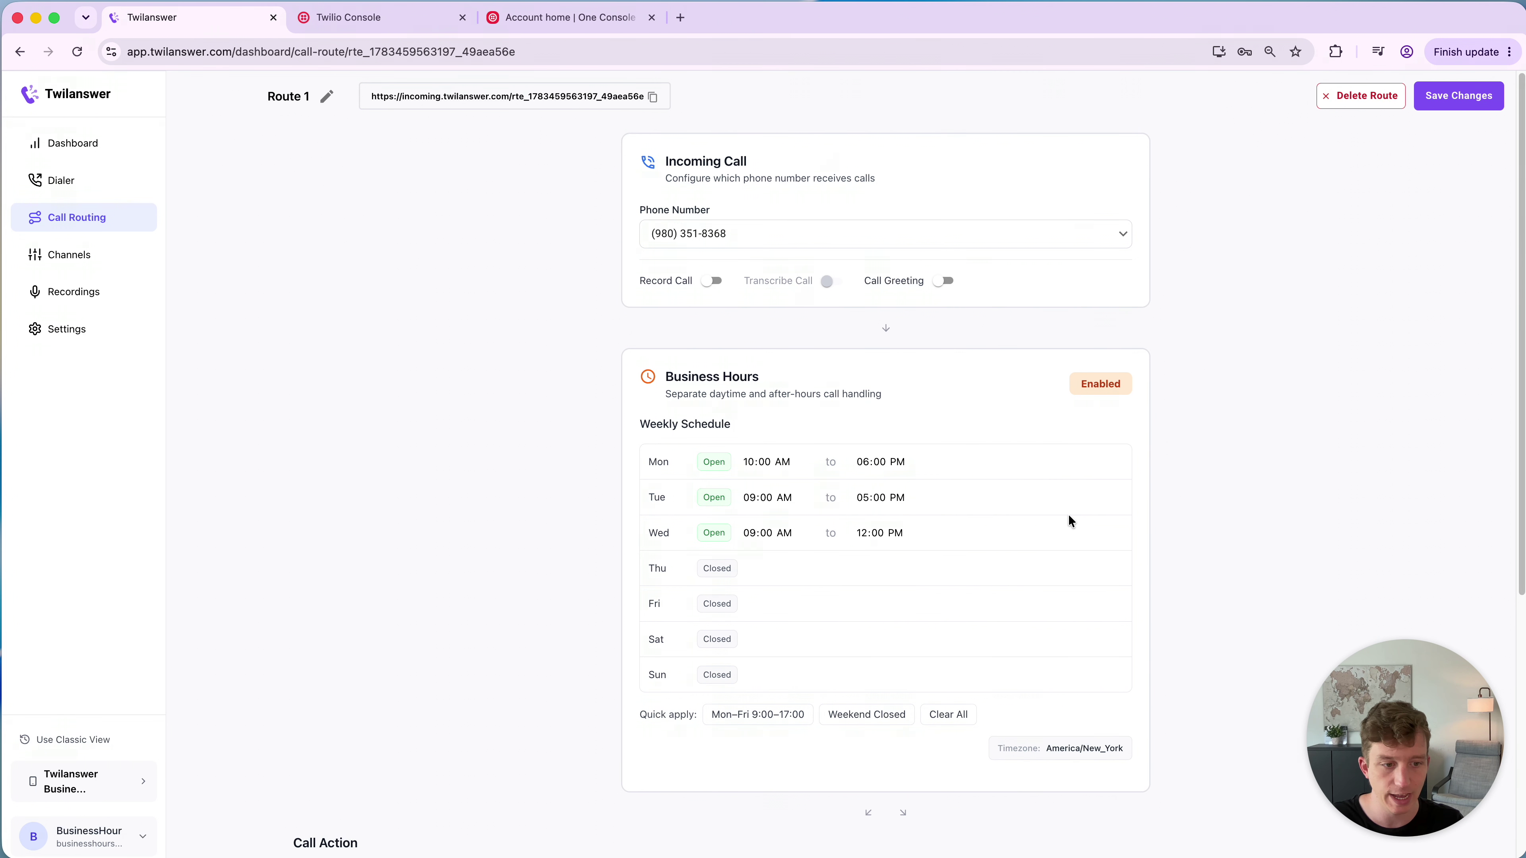
scroll(1069, 517, down, 6)
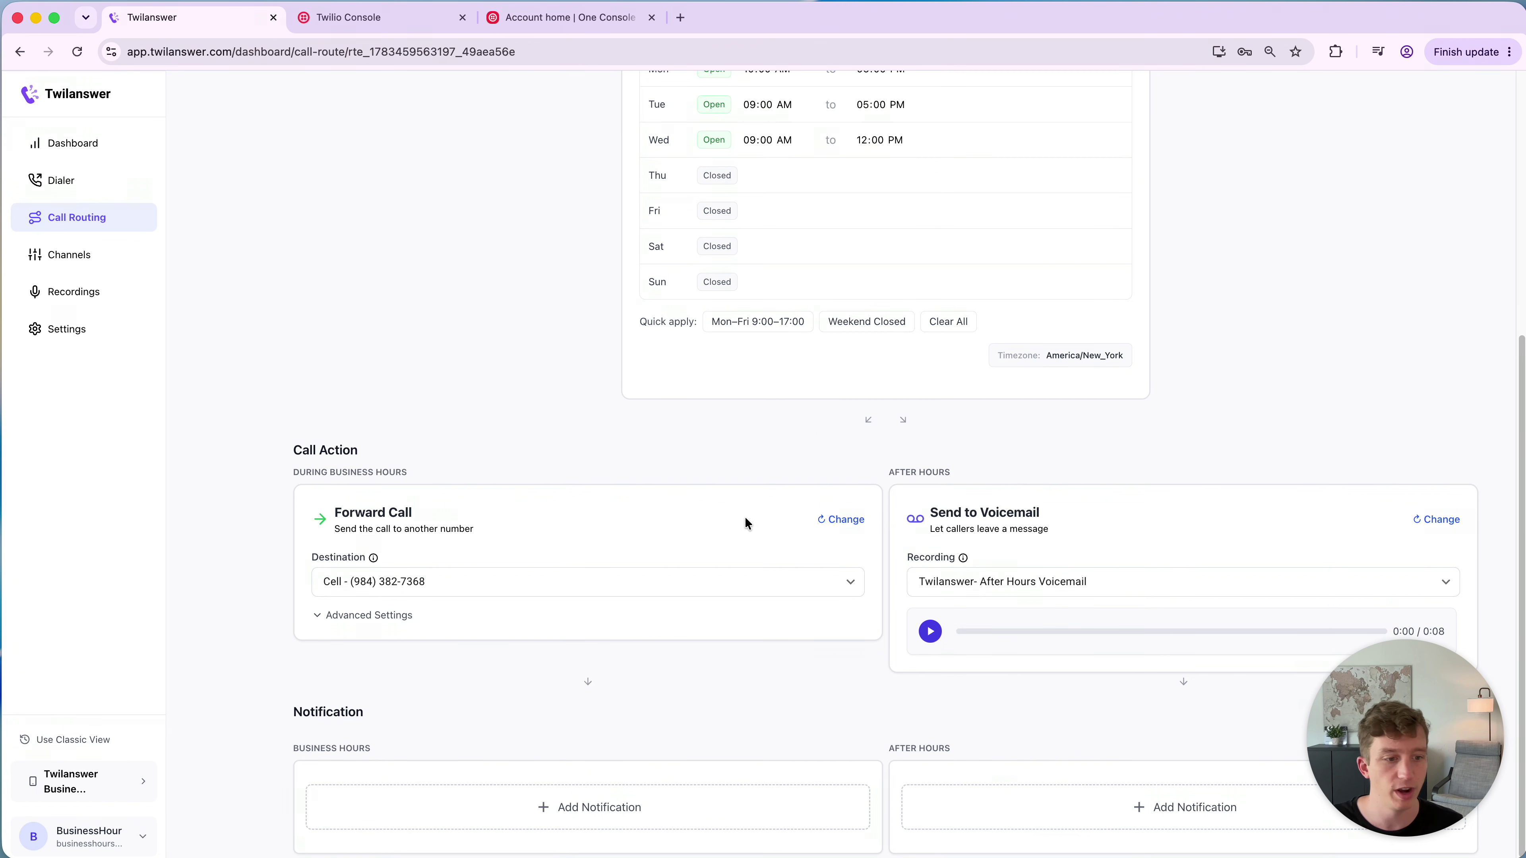
scroll(745, 516, up, 6)
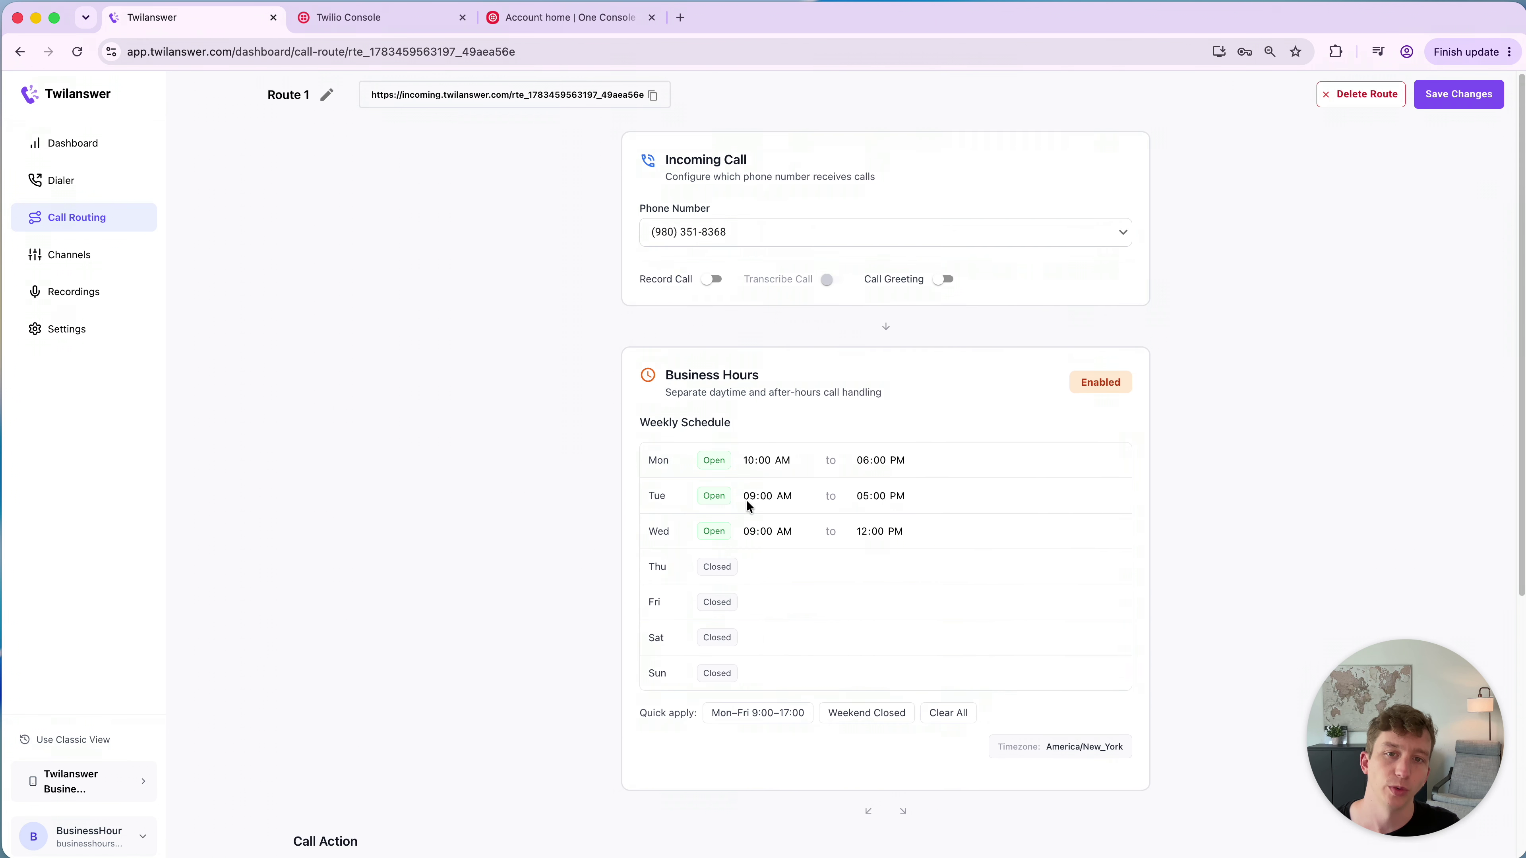
scroll(748, 497, down, 1)
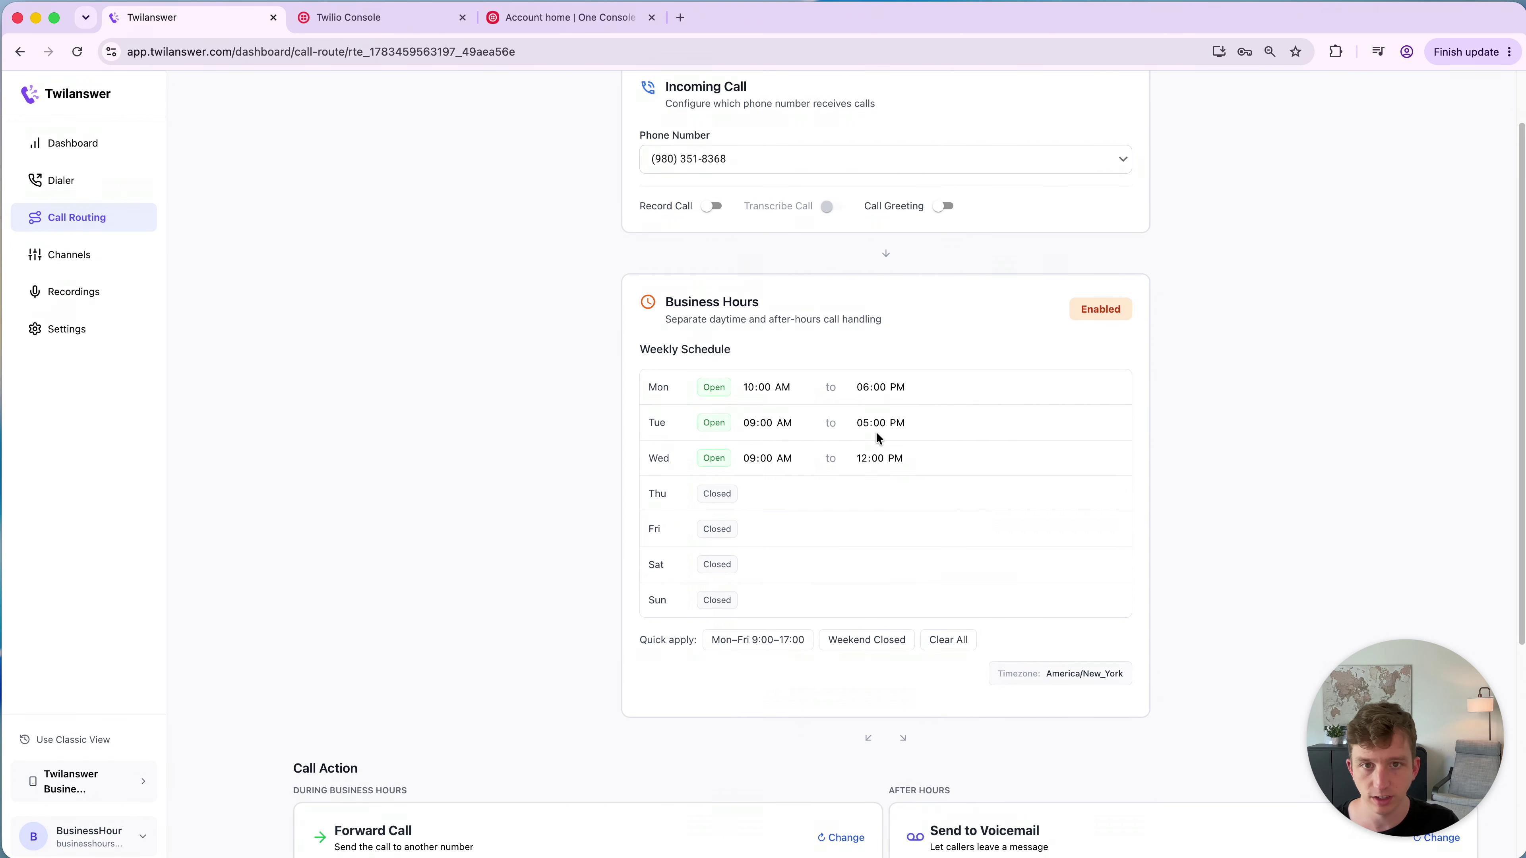
scroll(876, 433, up, 2)
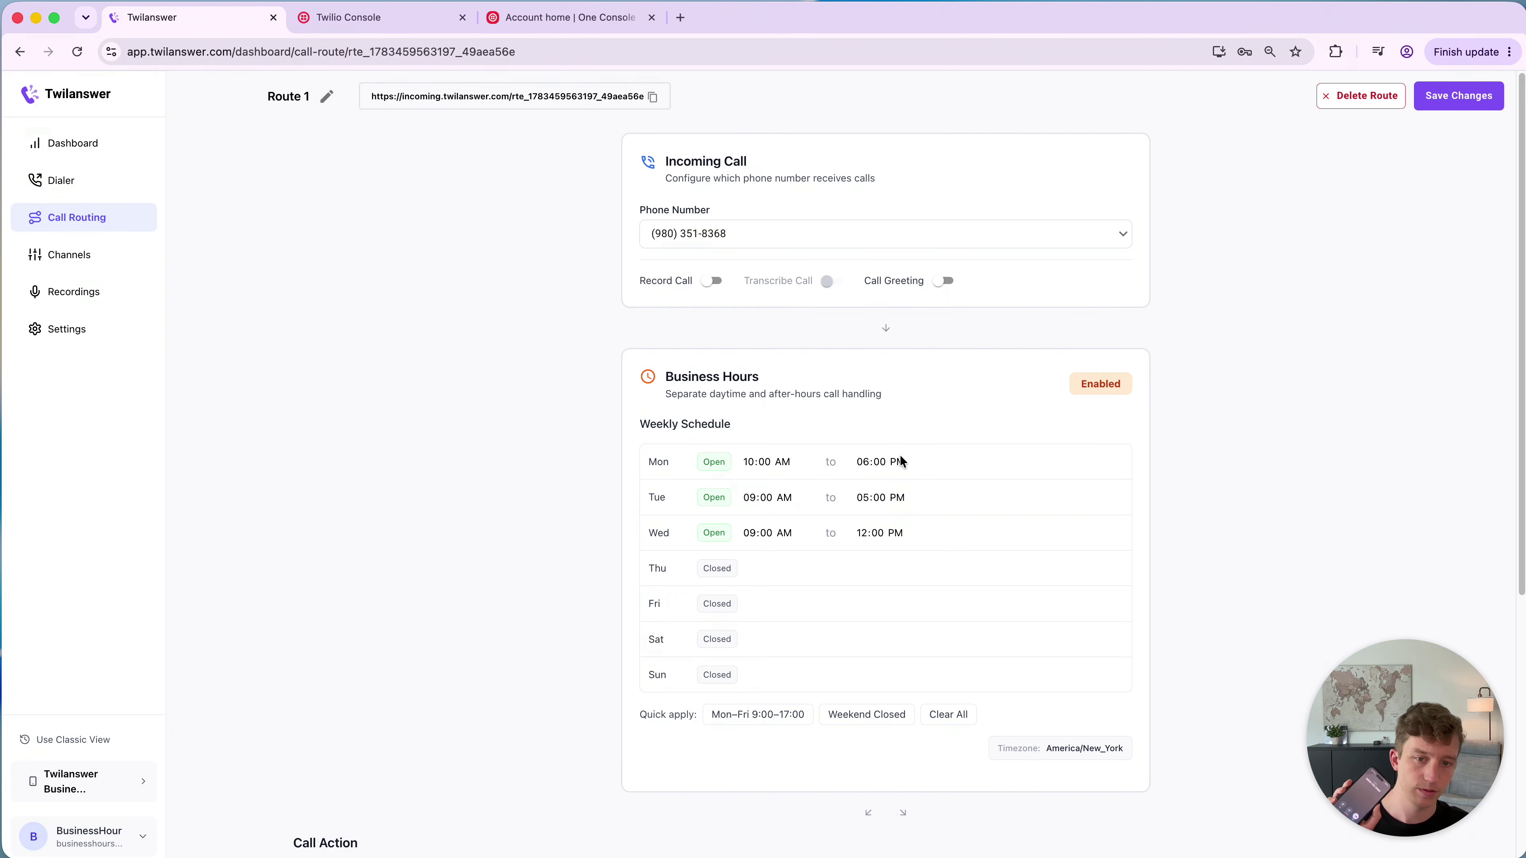
scroll(904, 458, down, 3)
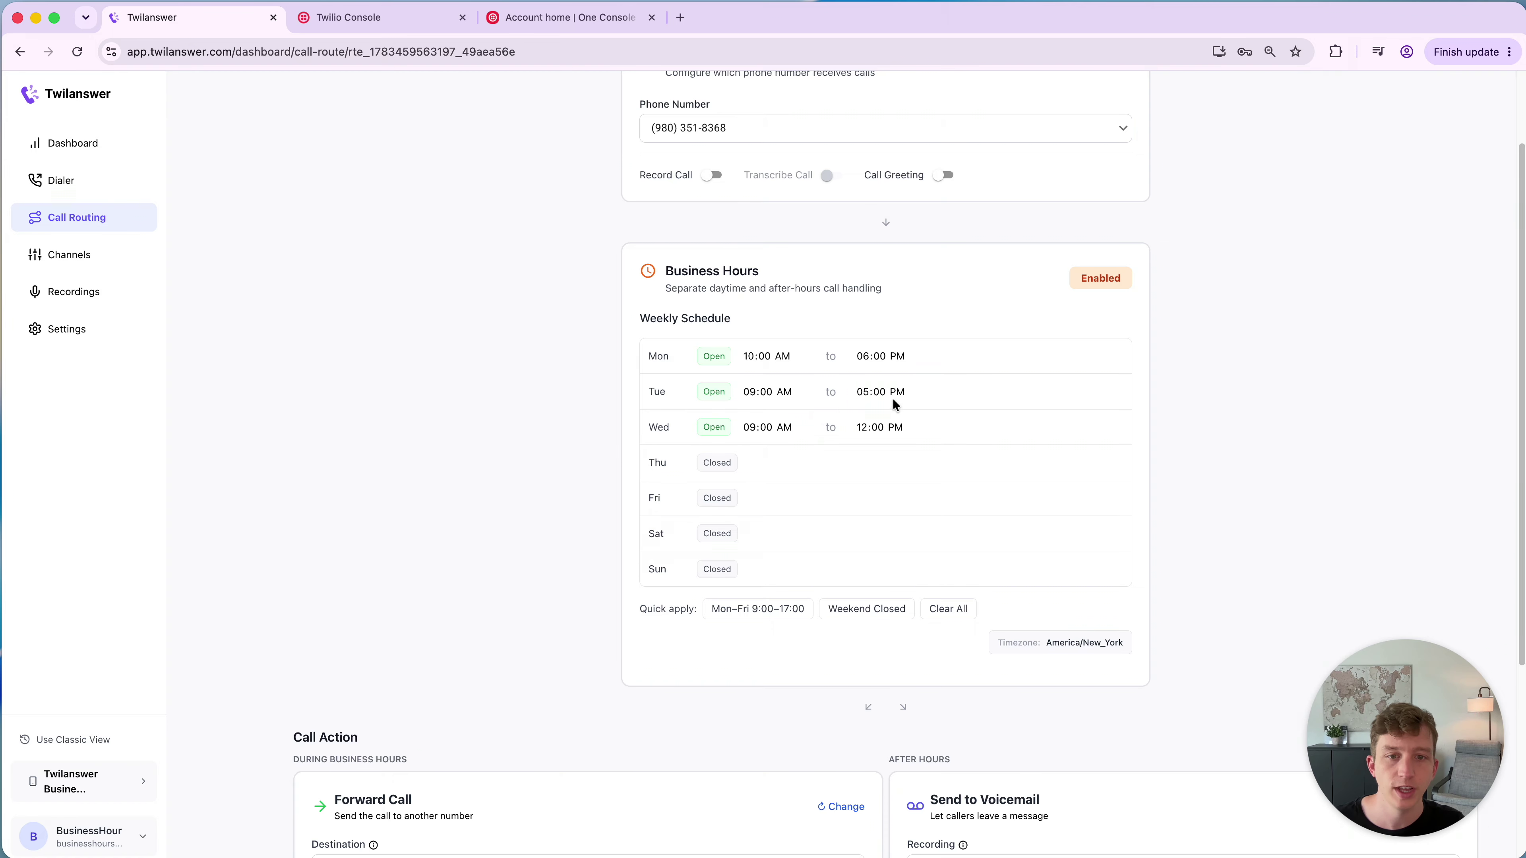
Step: Change Tuesday's closing time to 06:00 PM and save the route changes
click(866, 390)
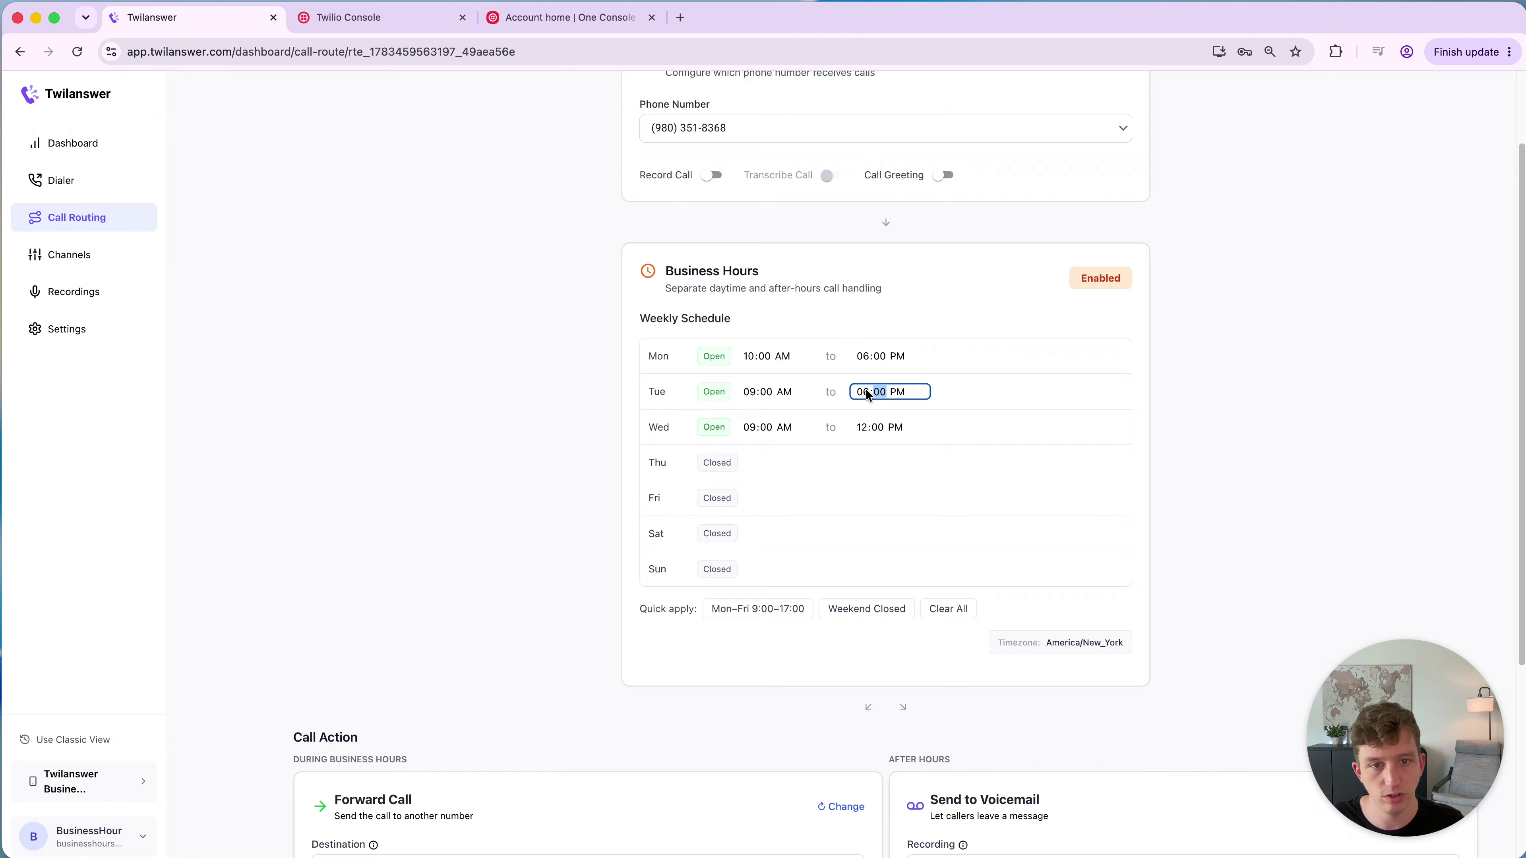
click(1247, 423)
scroll(1246, 421, up, 3)
click(1443, 107)
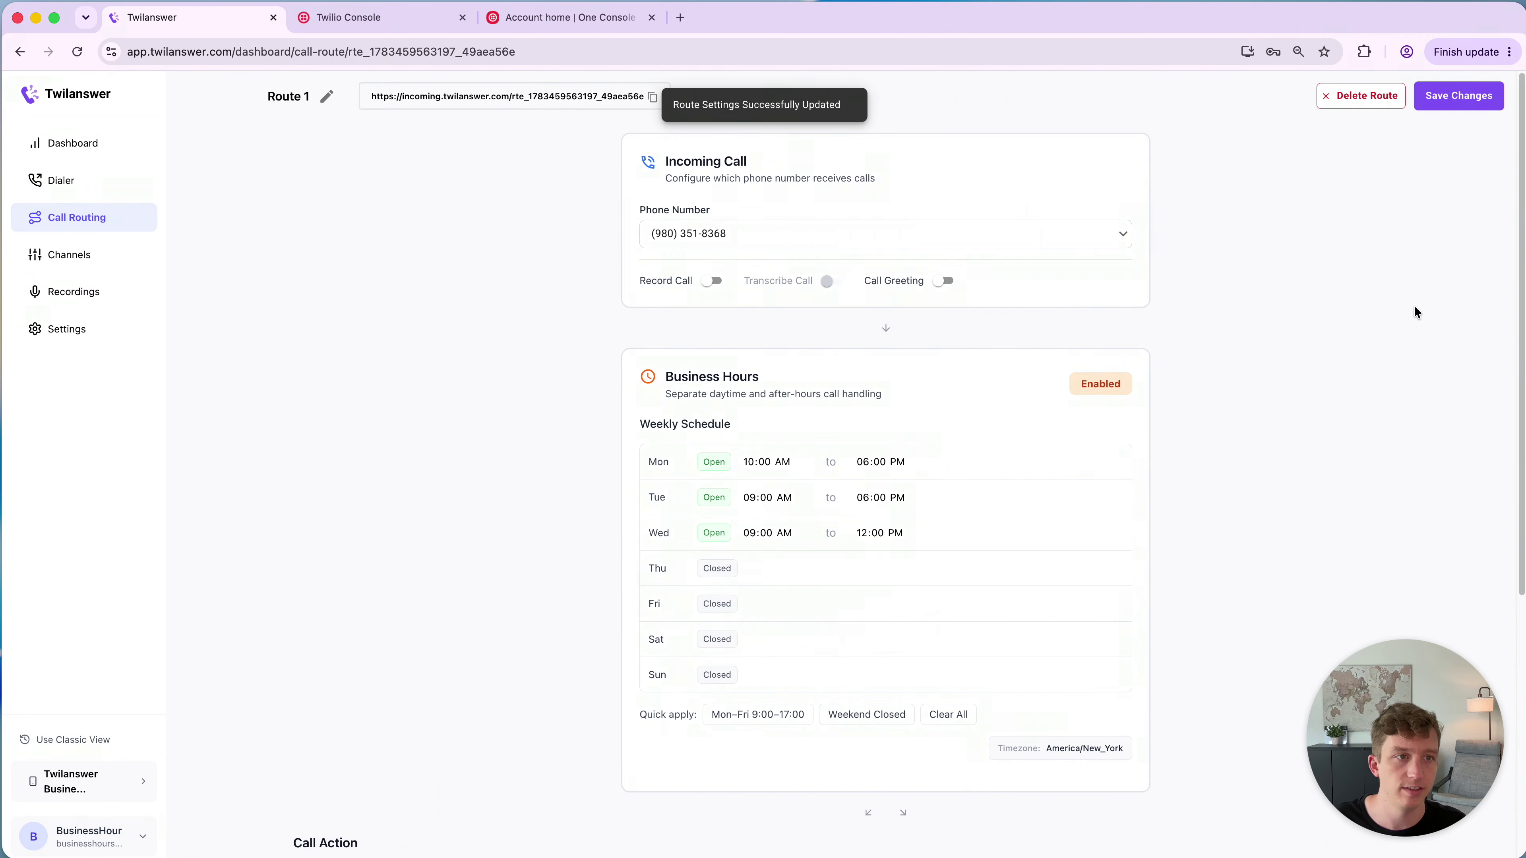
scroll(1244, 415, down, 2)
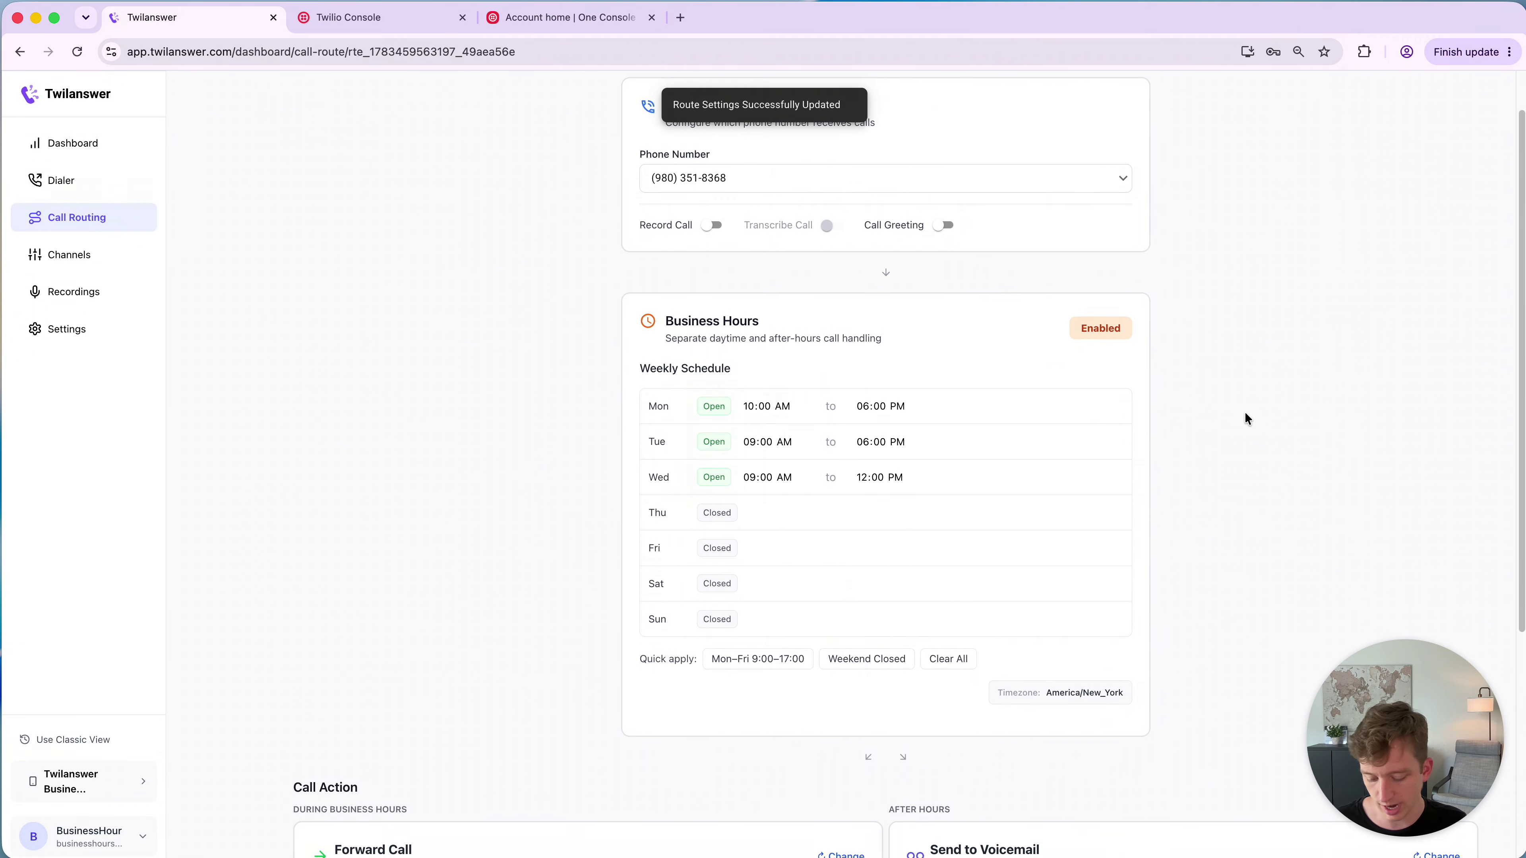
scroll(1246, 419, down, 1)
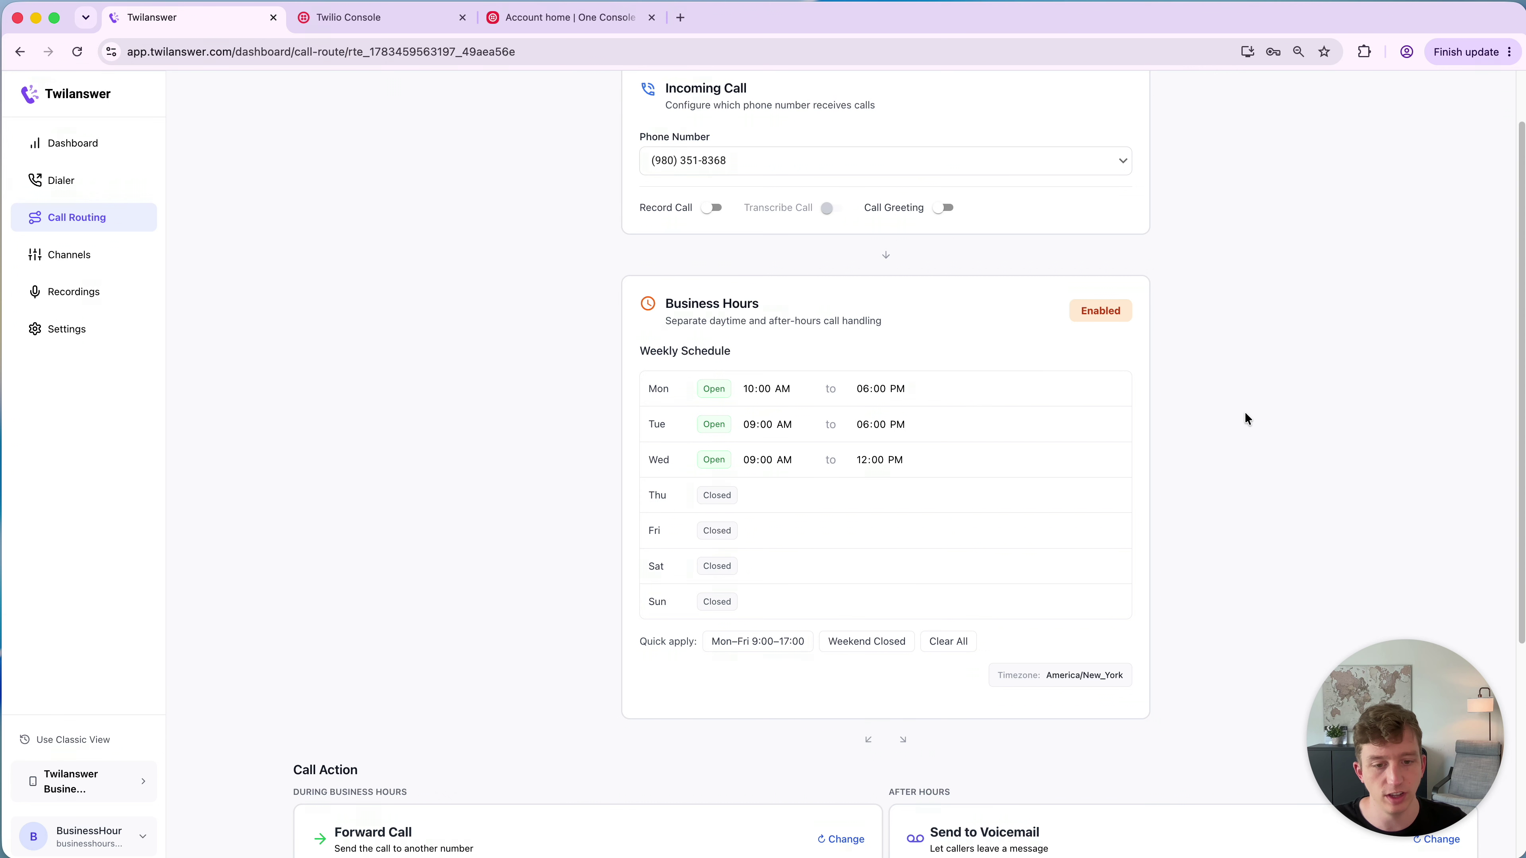
scroll(1174, 499, down, 5)
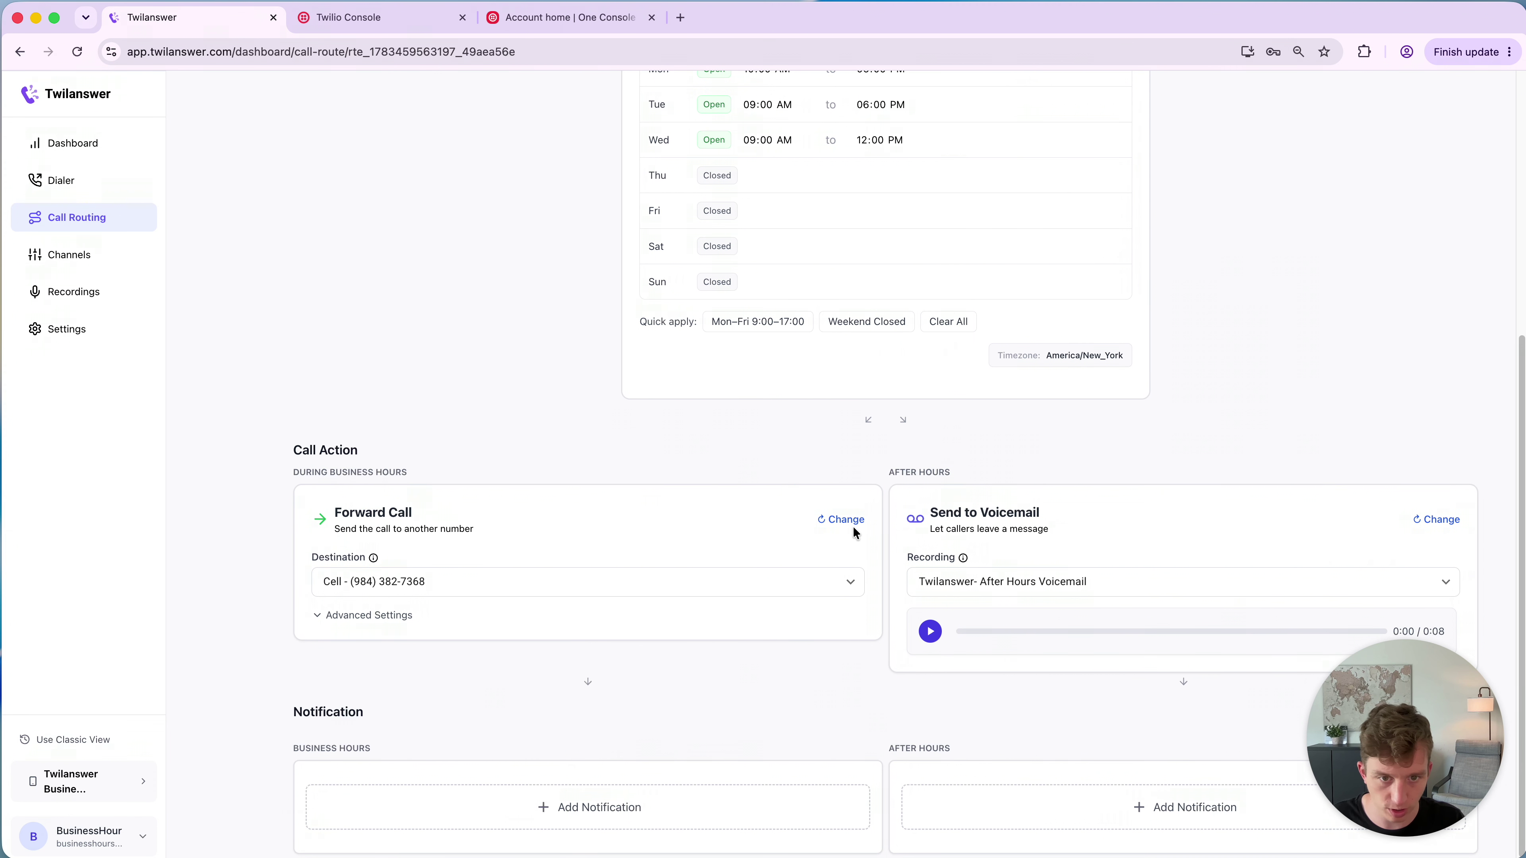
scroll(981, 494, up, 6)
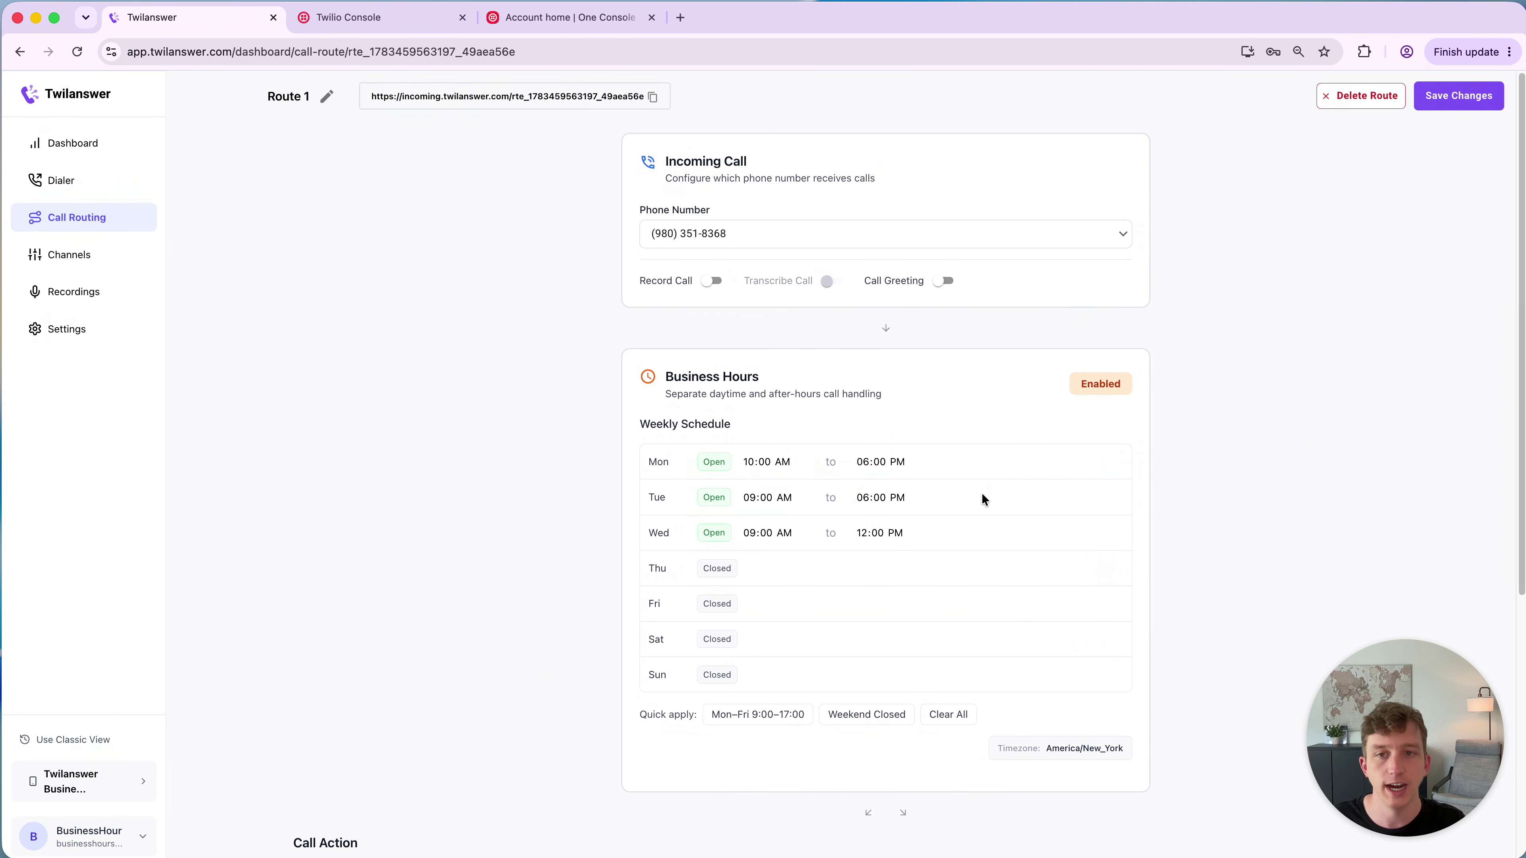